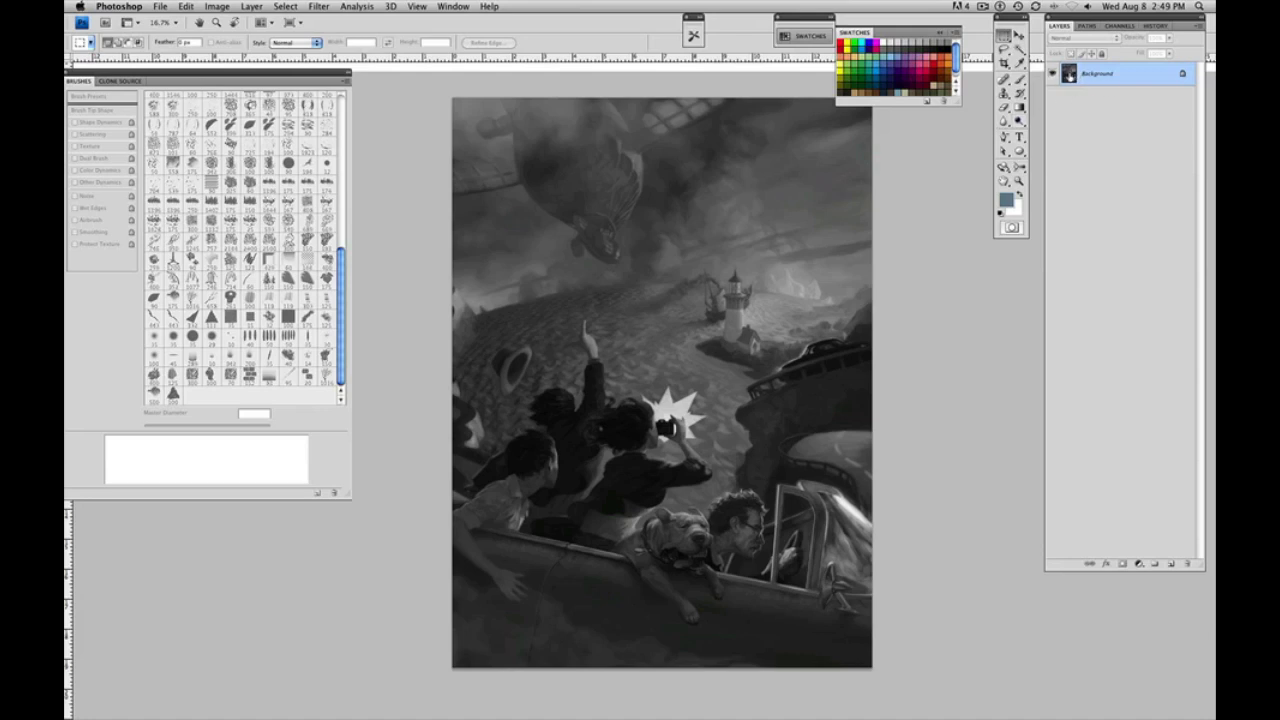
- Duplicate the Background layer so a Background copy sits above it
left_click_drag(1170, 562, 1170, 564)
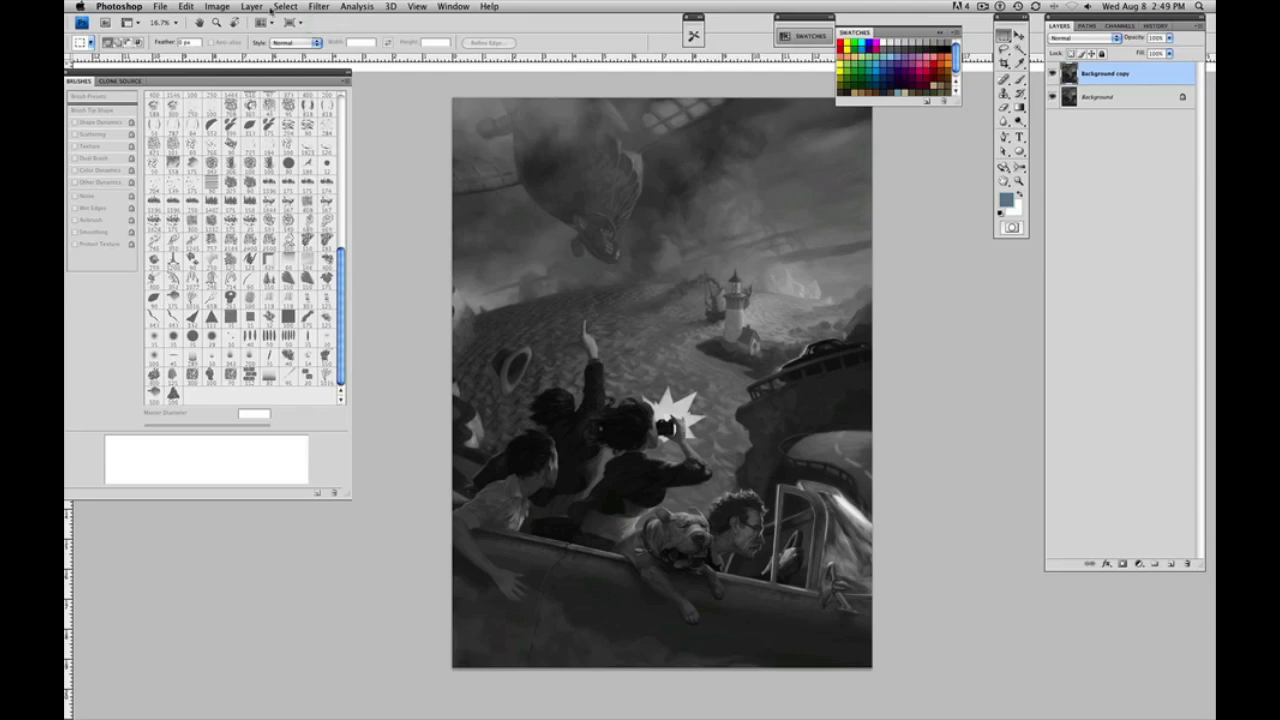
- Open Image > Adjustments > Selective Color and pick the Whites colour range
left_click(218, 7)
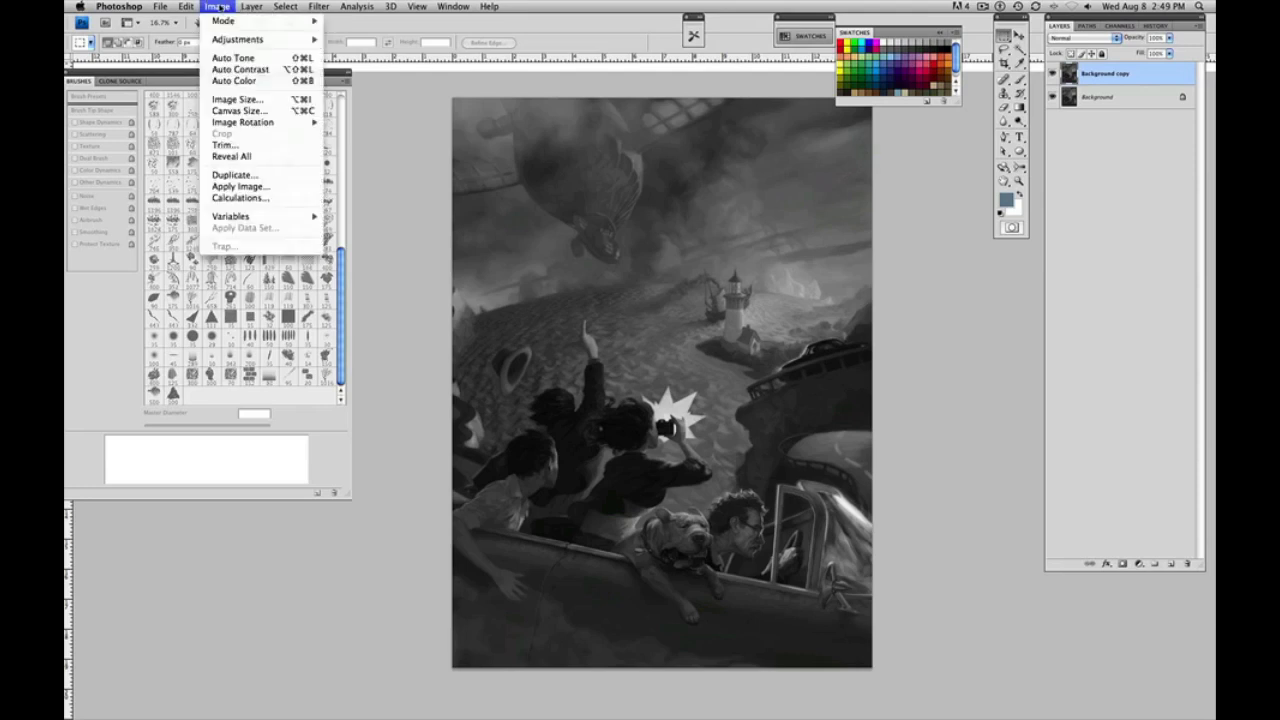
mouse_move(235, 42)
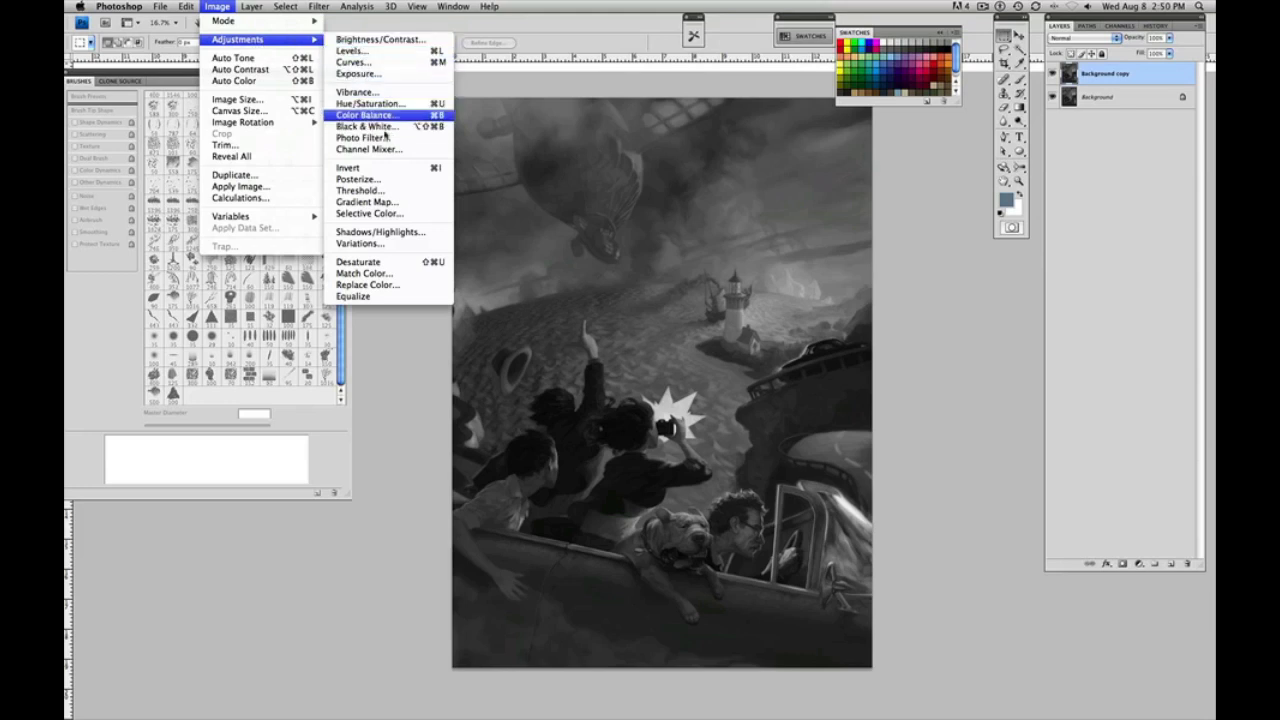
left_click(390, 214)
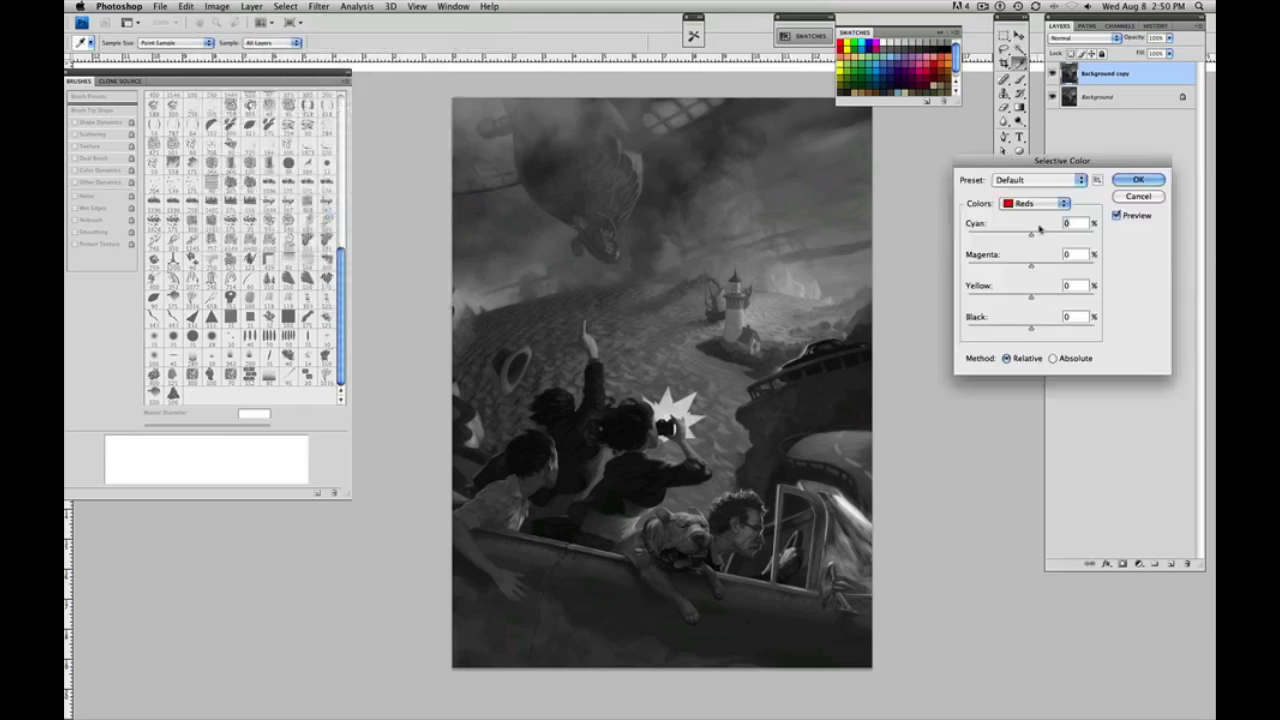
left_click(1064, 205)
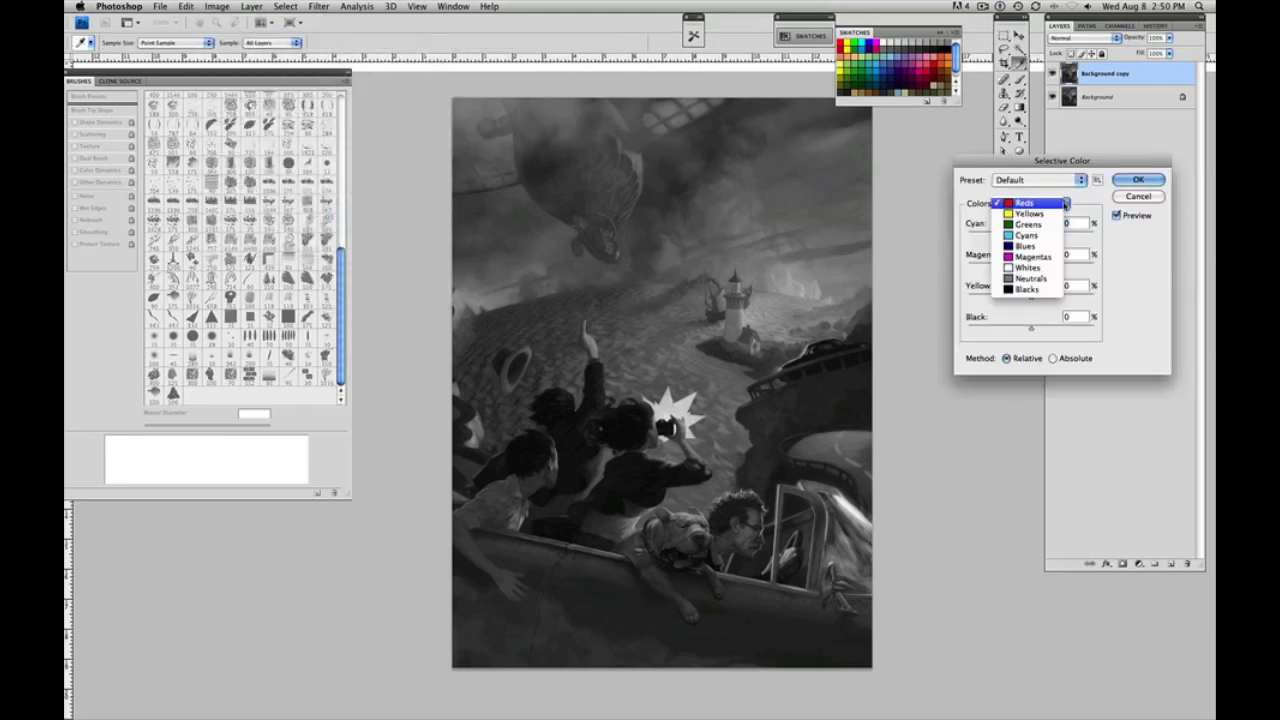
left_click(1048, 270)
- Set the Whites to Cyan -20, Magenta -7, Yellow +24 using the Absolute method
left_click_drag(1031, 297, 1071, 297)
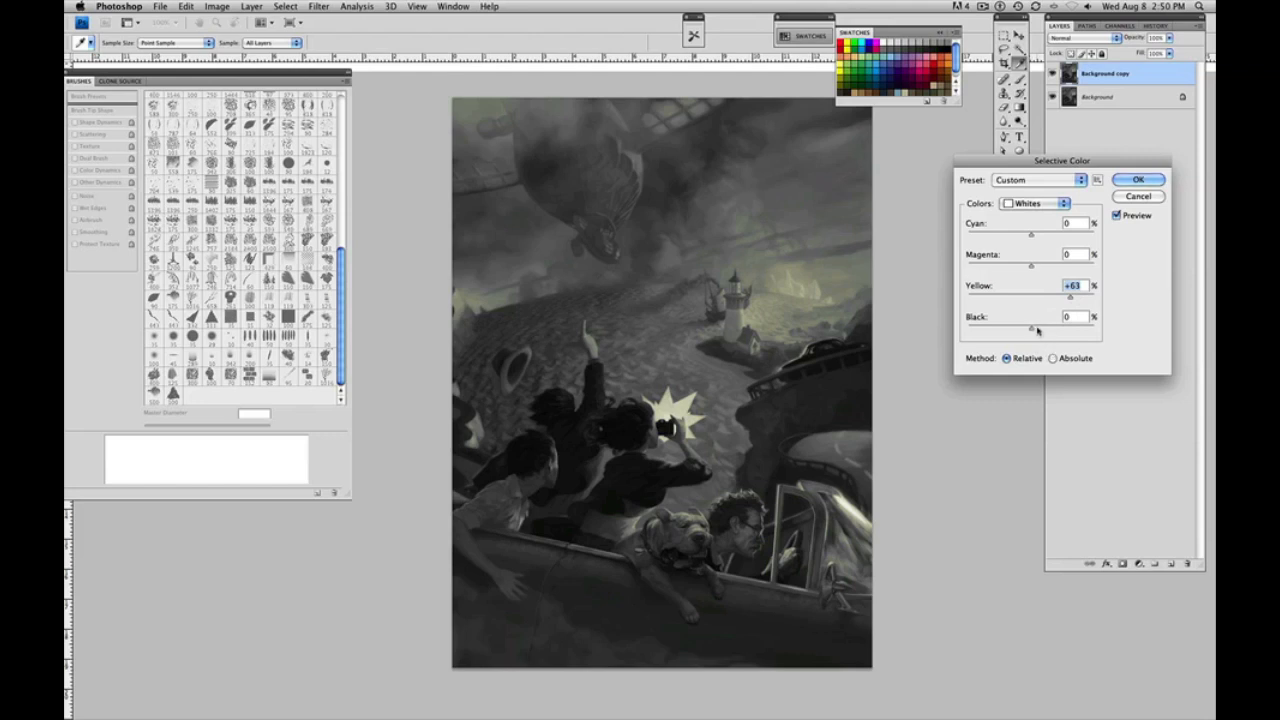
left_click(1053, 358)
left_click_drag(1071, 298, 1017, 237)
left_click(1006, 358)
left_click_drag(1045, 297, 1088, 297)
left_click_drag(1052, 265, 1020, 238)
left_click(1053, 358)
left_click_drag(1079, 296, 1027, 268)
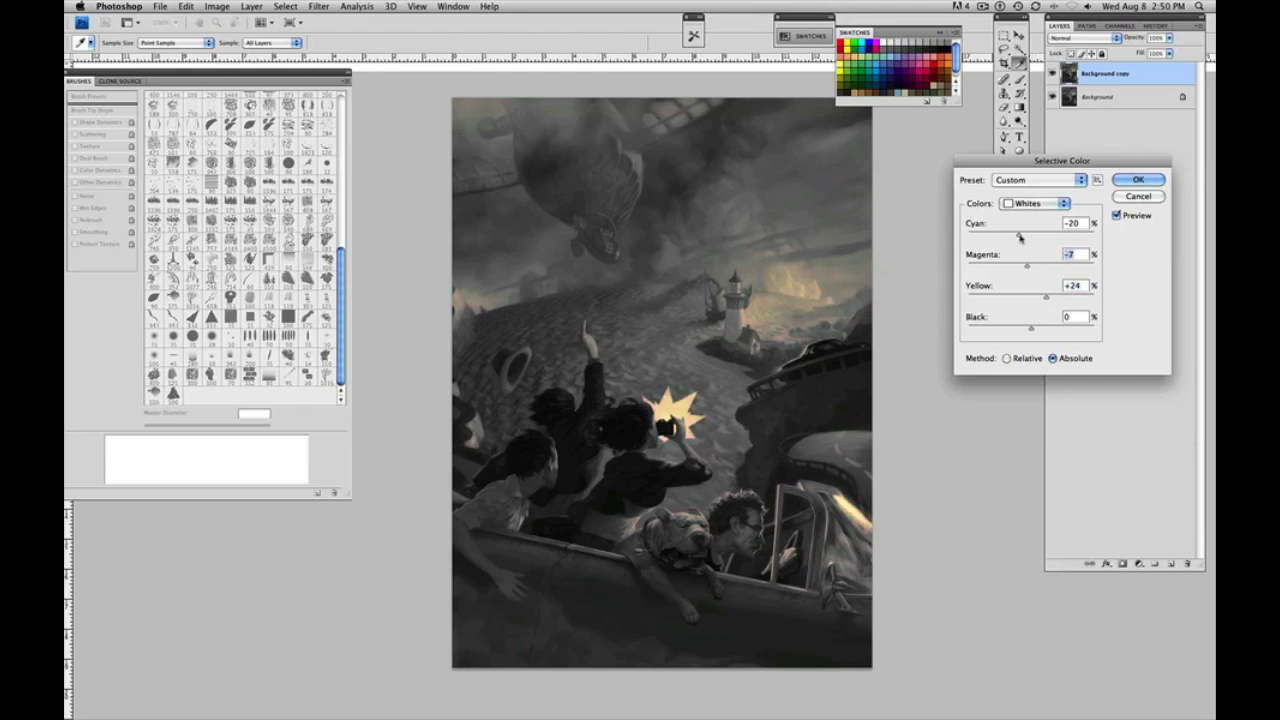
left_click(1019, 236)
- Tint the Neutrals with Cyan +7 plus small Magenta and Yellow changes, then pick Blacks
left_click(1064, 203)
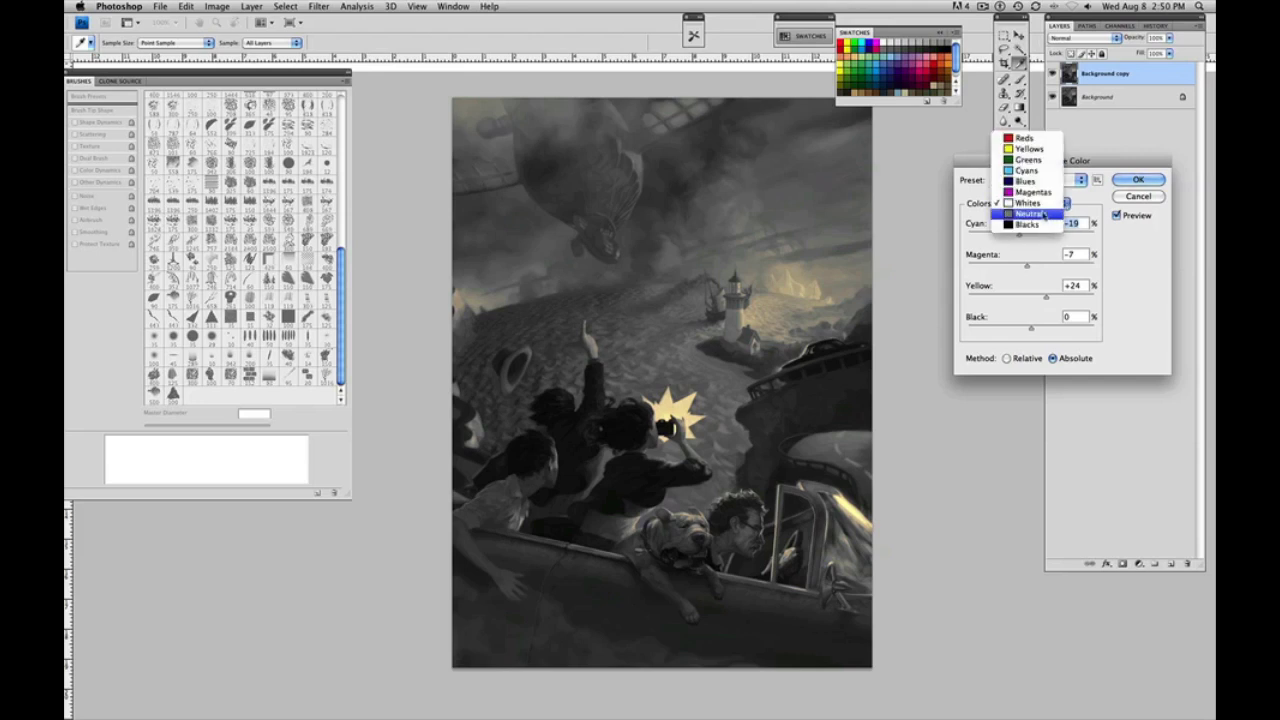
left_click(1040, 216)
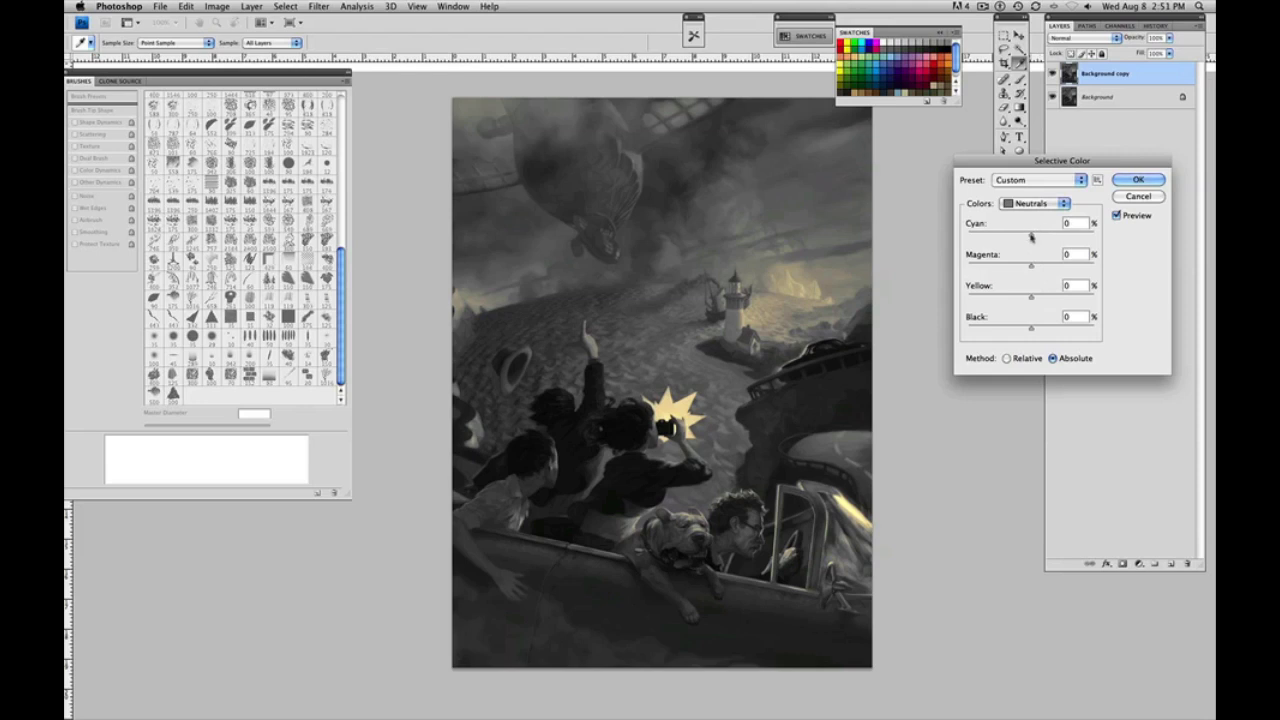
left_click_drag(1031, 233, 1035, 297)
left_click_drag(1029, 270, 1030, 237)
left_click_drag(1035, 297, 1035, 301)
left_click(1063, 204)
left_click(1040, 228)
- Give the Blacks Yellow +21 with less cyan, and set Neutrals Magenta +3, Black -9
mouse_move(1033, 299)
left_mouse_down()
mouse_move(1022, 306)
mouse_move(1036, 266)
mouse_move(1027, 238)
mouse_move(1046, 241)
mouse_move(1031, 242)
mouse_move(1039, 267)
mouse_move(1016, 300)
mouse_move(1045, 298)
left_mouse_up()
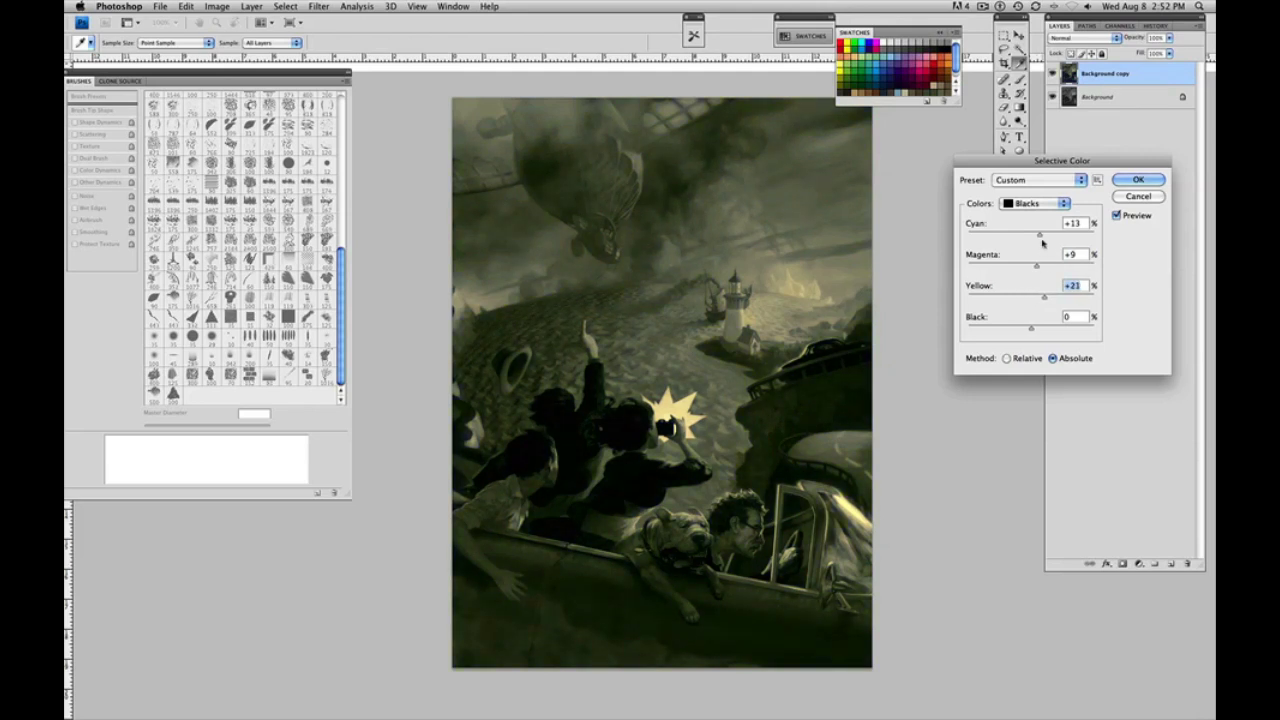
left_click_drag(1041, 238, 1033, 267)
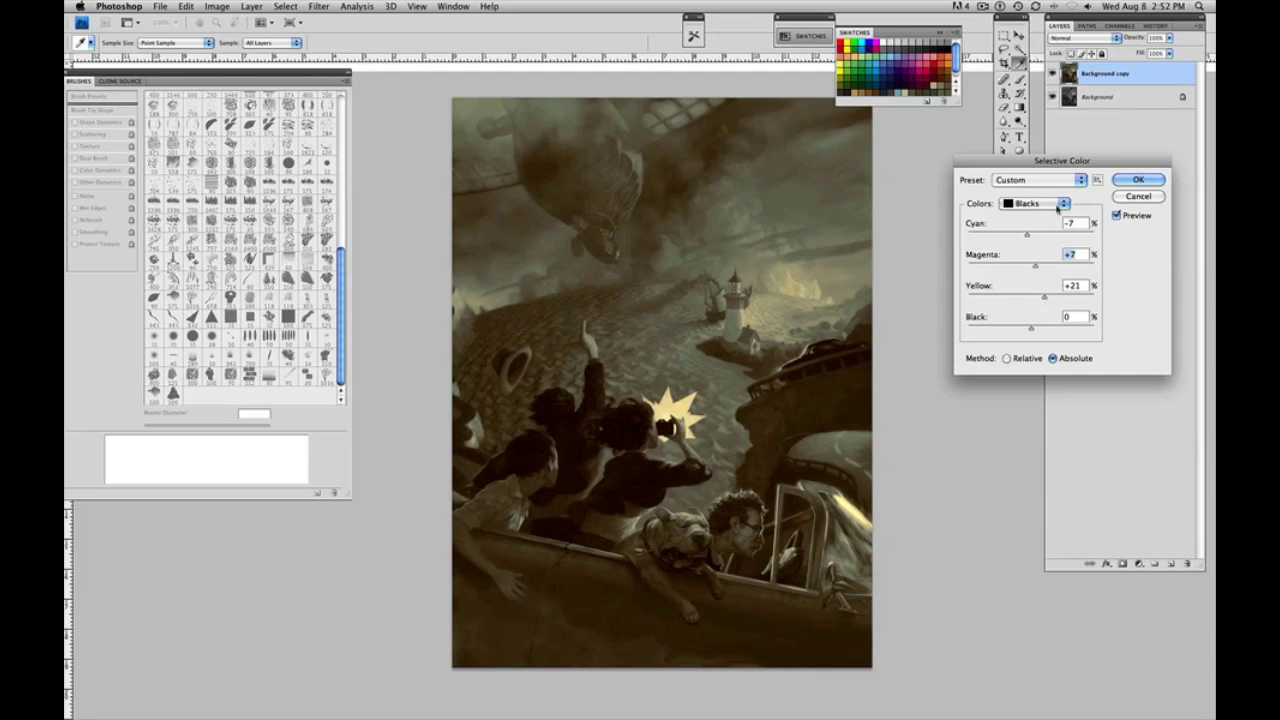
left_click(1060, 205)
left_click(1045, 194)
left_click_drag(1031, 268, 1036, 236)
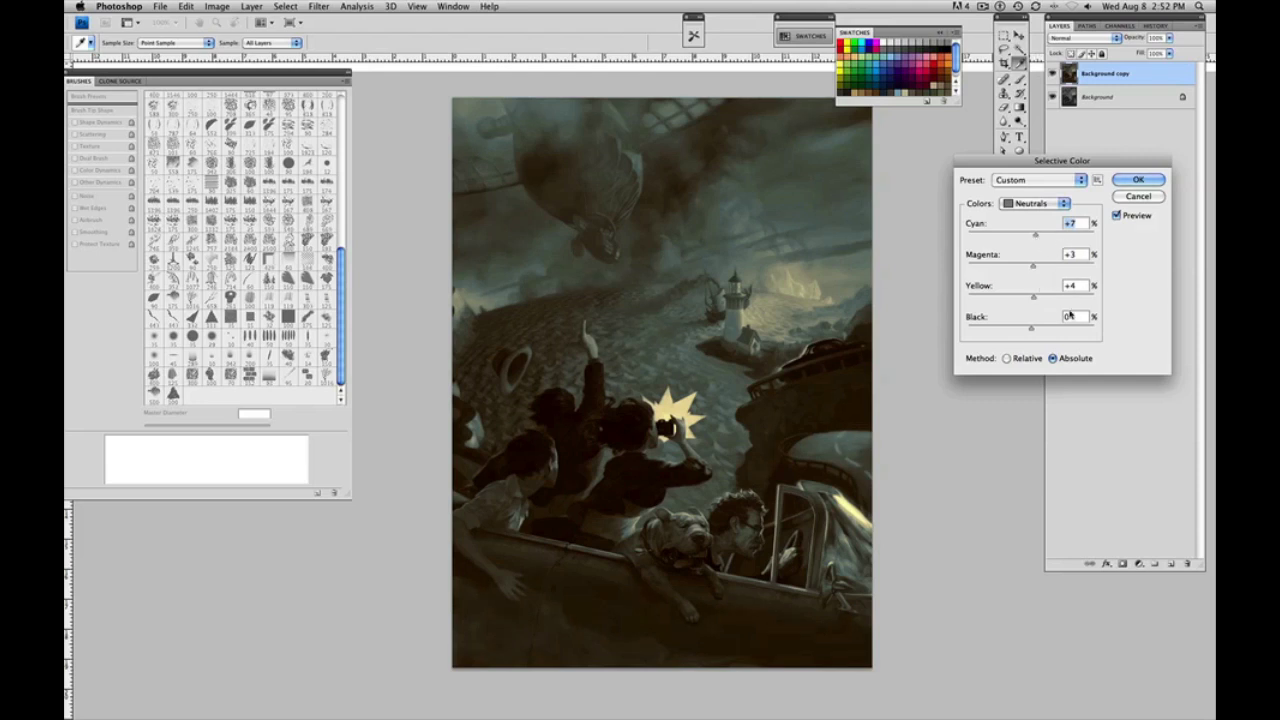
left_click_drag(1030, 331, 1027, 332)
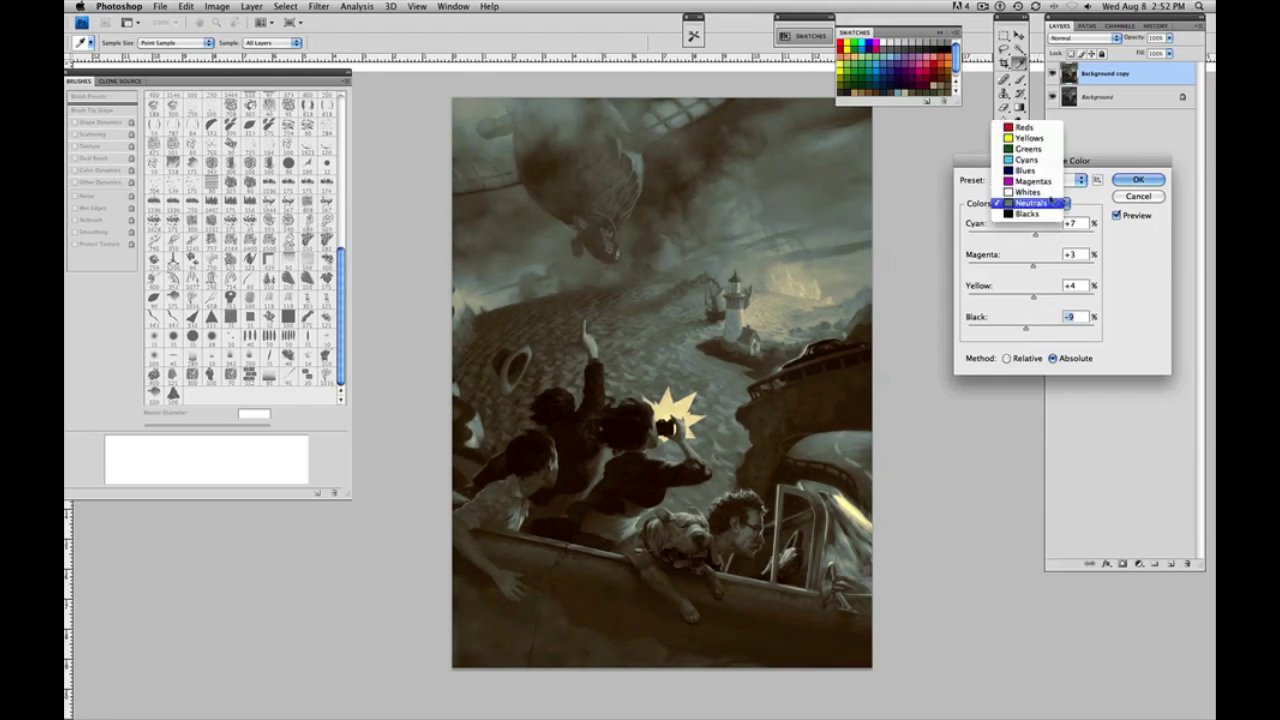
- Set the Whites to Cyan -30 and Magenta -12
left_click(1045, 203)
left_click(1048, 197)
left_click_drag(1022, 237, 1047, 299)
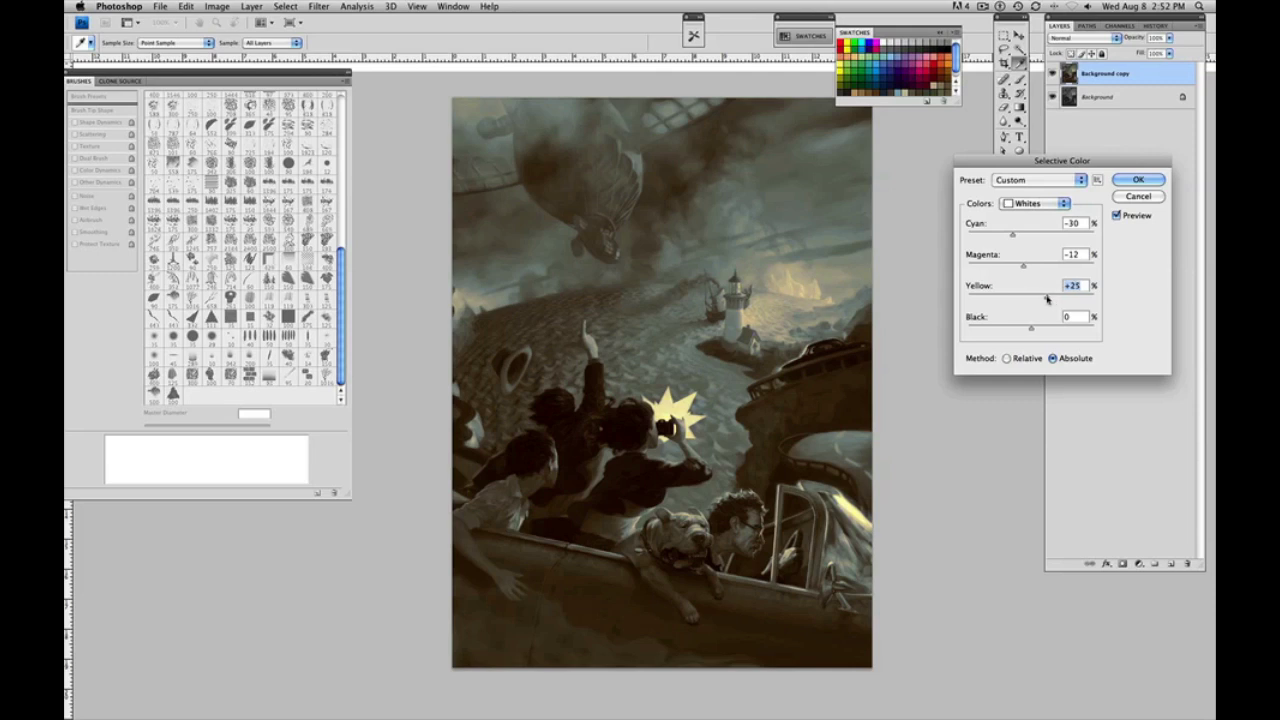
- Commit the Selective Color adjustment and switch to the Rectangular Marquee tool
left_click(1139, 180)
key("m")
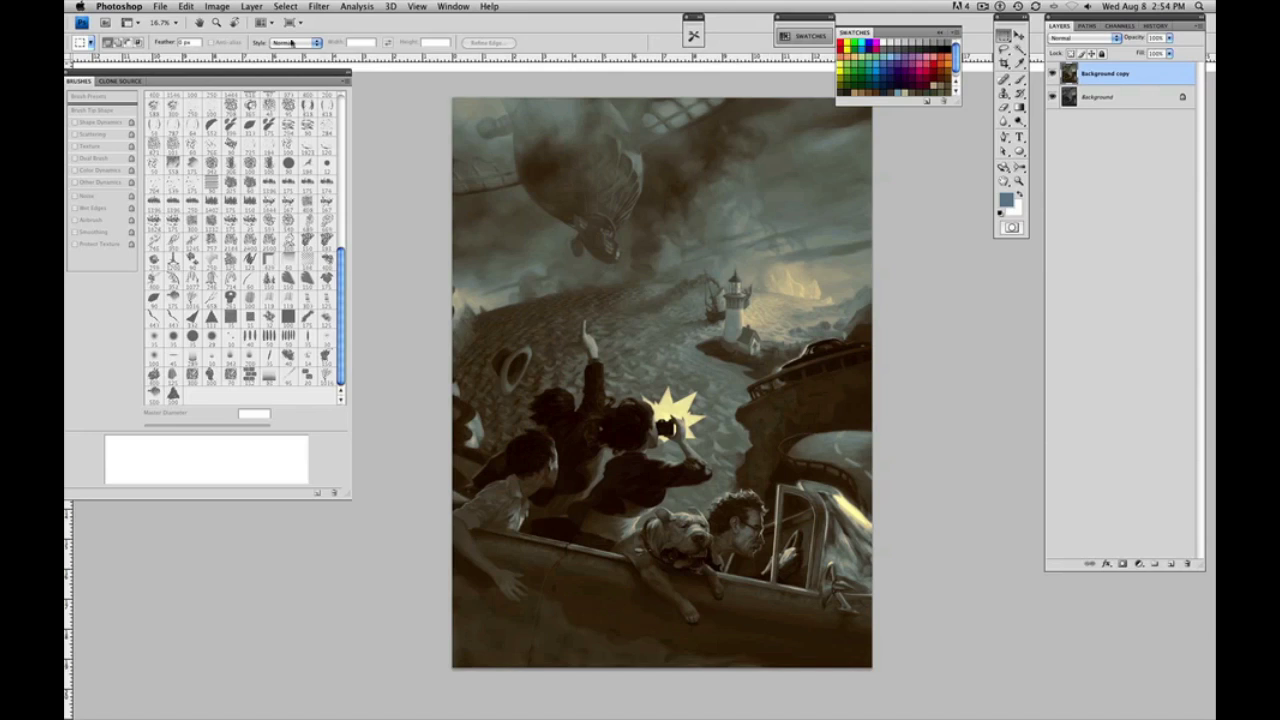
- Reopen Selective Color and lower the Reds' Cyan to -15
left_click(218, 7)
mouse_move(226, 42)
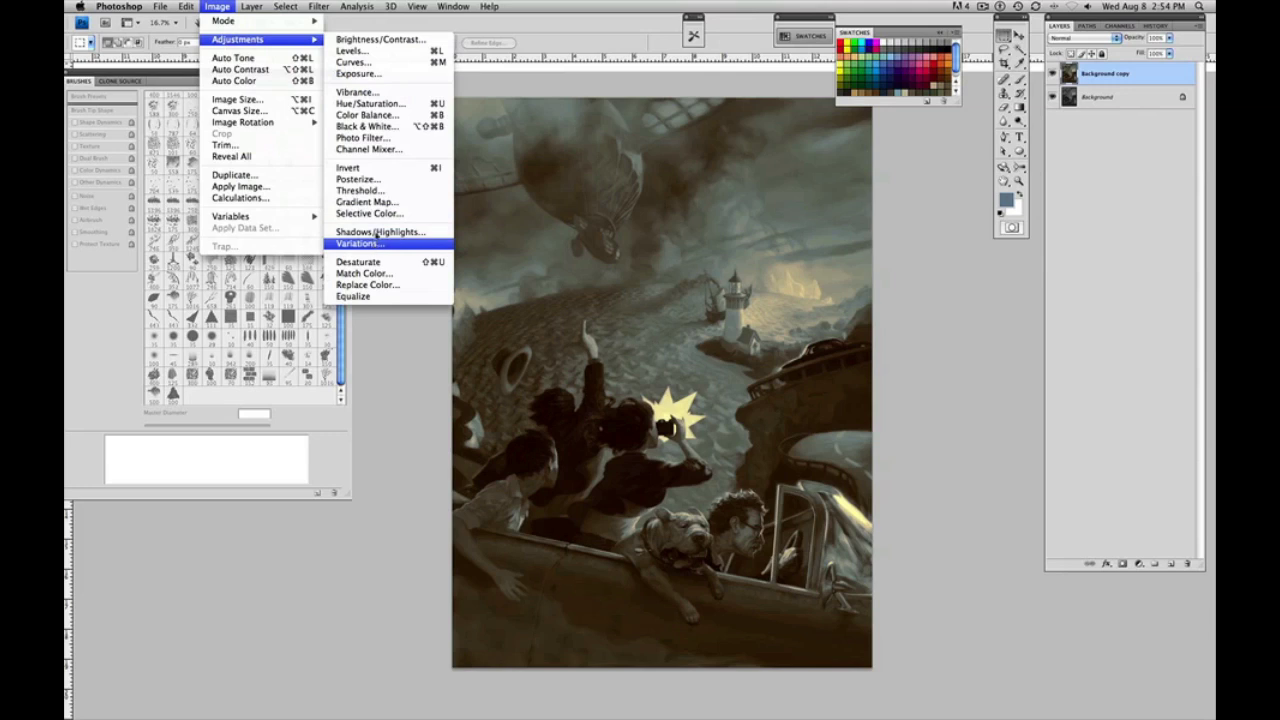
left_click(398, 212)
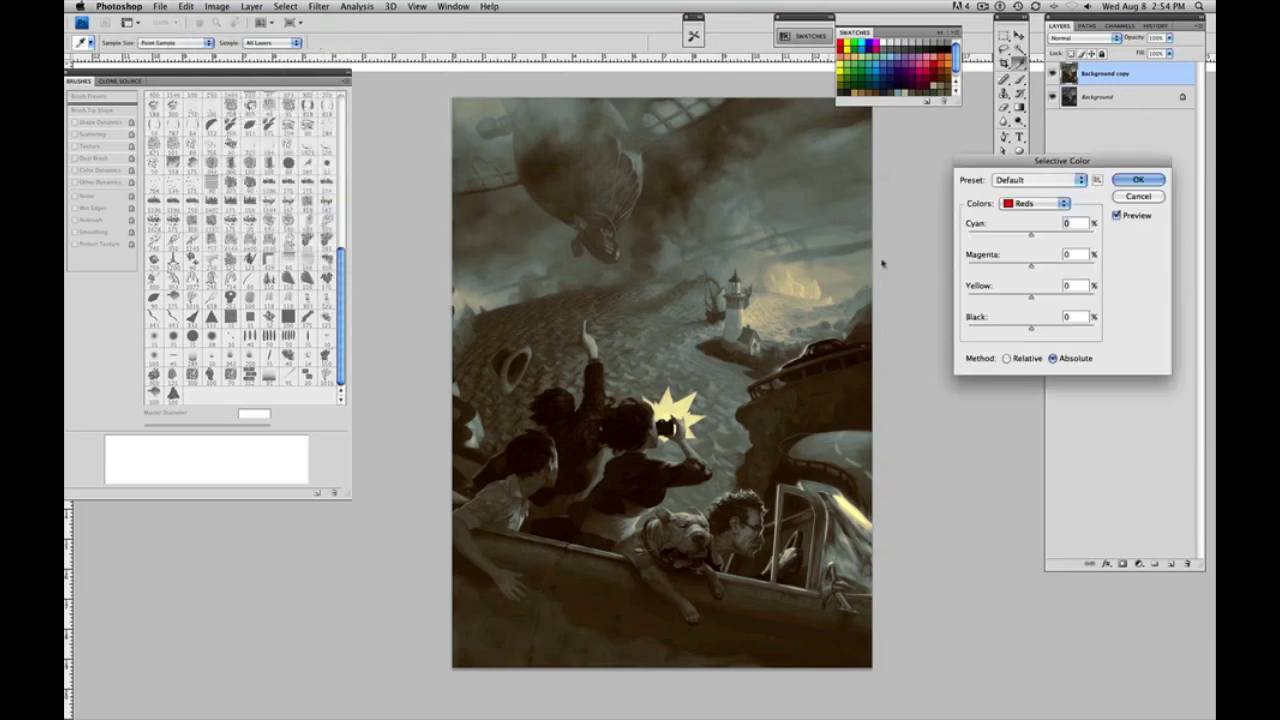
mouse_move(1032, 236)
left_mouse_down()
mouse_move(1065, 238)
mouse_move(1000, 244)
mouse_move(1030, 244)
mouse_move(1062, 268)
mouse_move(1001, 267)
mouse_move(1036, 271)
mouse_move(1033, 297)
mouse_move(1048, 298)
mouse_move(1010, 300)
mouse_move(1050, 267)
mouse_move(1016, 272)
mouse_move(1046, 272)
mouse_move(1037, 277)
mouse_move(1036, 238)
mouse_move(1050, 239)
mouse_move(1017, 246)
left_mouse_up()
- Set the Yellows to Cyan -24, Magenta +7, Yellow +22
left_click(1035, 203)
left_click(1042, 215)
left_click_drag(1044, 296, 1046, 299)
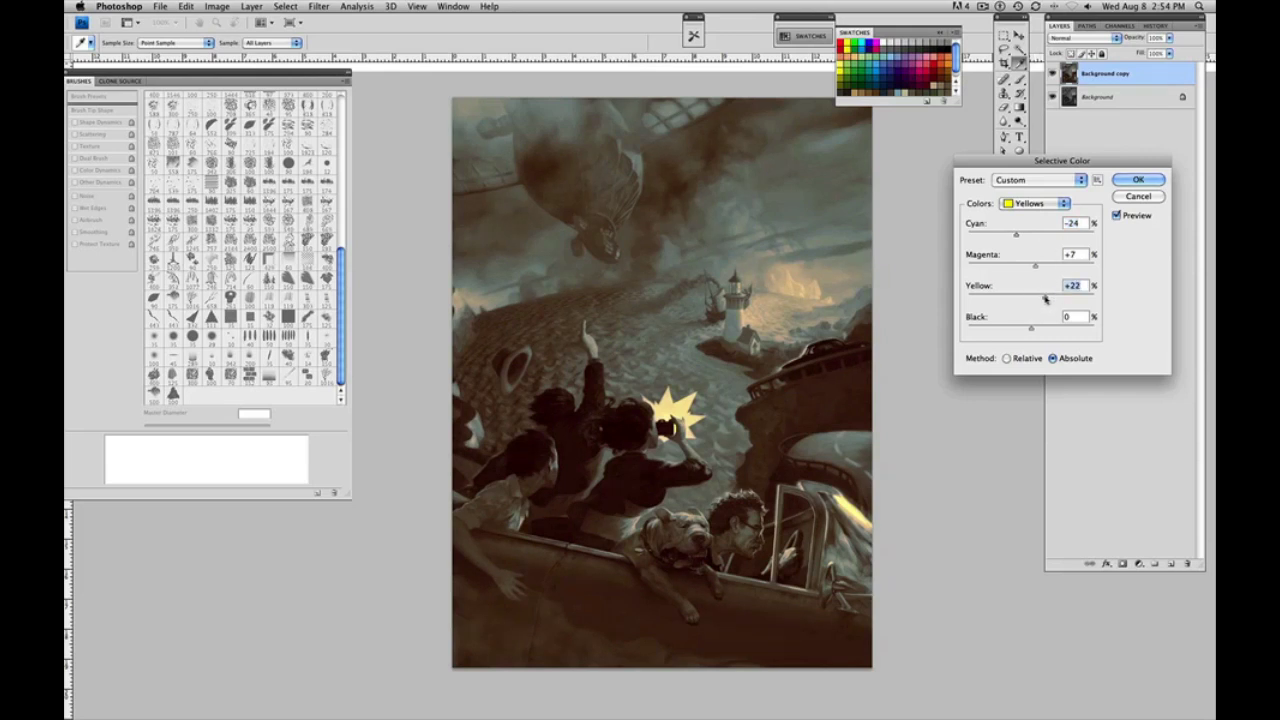
- Adjust the Greens' yellow and black, and add magenta and slight negative black to Cyans
left_click(1035, 203)
left_click(1030, 216)
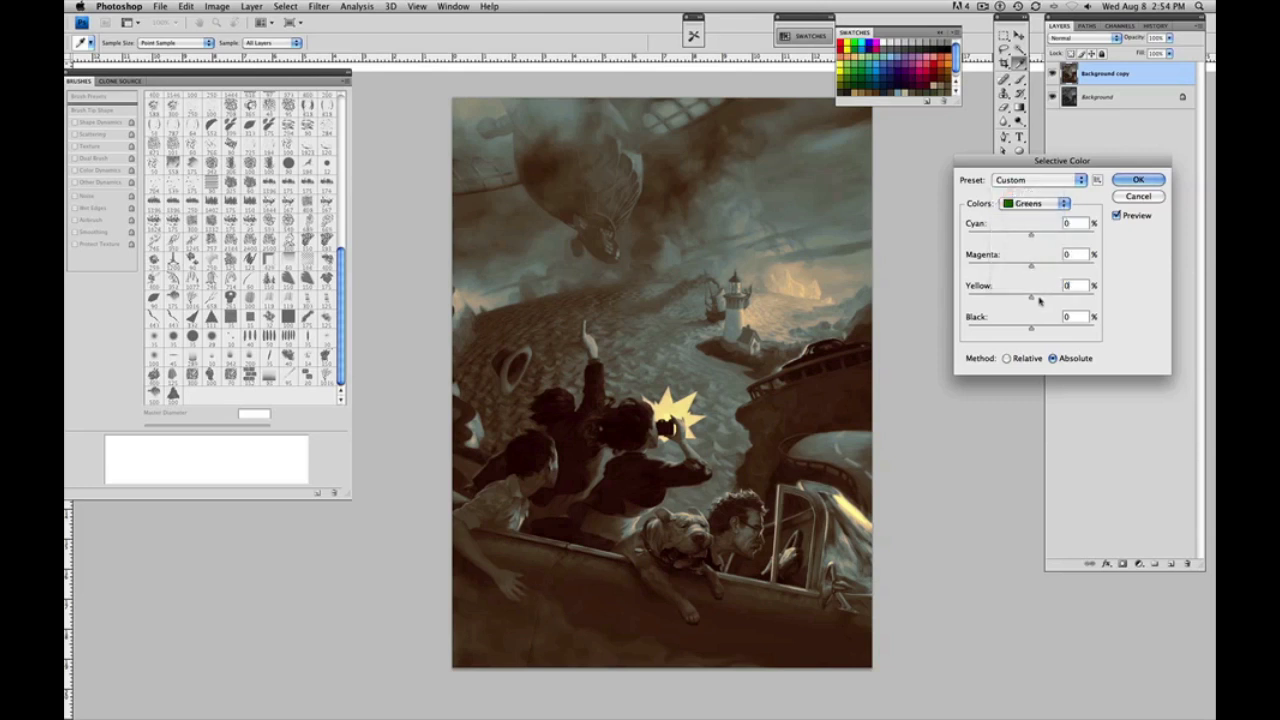
key("shift+Up")
key("shift+Up")
key("shift+Up")
left_click_drag(1038, 300, 1030, 331)
left_click(1060, 205)
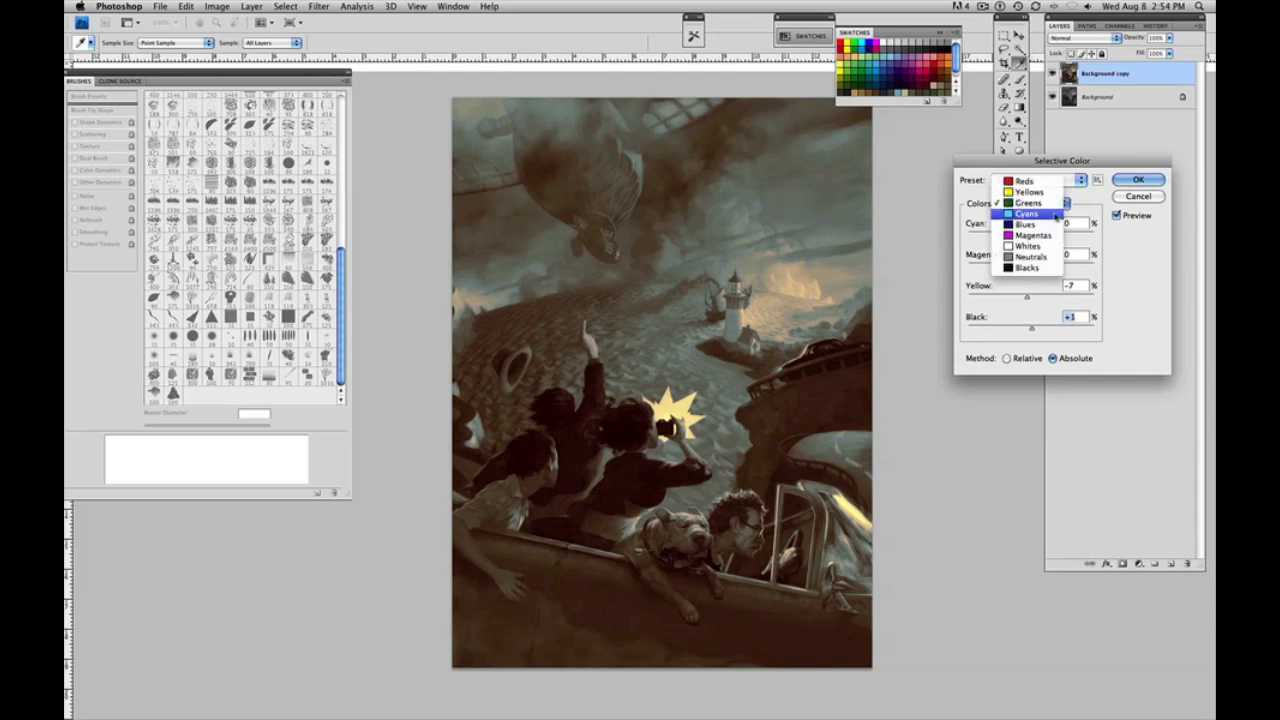
left_click(1055, 216)
mouse_move(1033, 267)
left_mouse_down()
mouse_move(1047, 265)
mouse_move(1008, 268)
mouse_move(1034, 268)
left_mouse_up()
mouse_move(1030, 331)
left_mouse_down()
mouse_move(1003, 332)
mouse_move(1064, 332)
mouse_move(988, 334)
mouse_move(1066, 331)
mouse_move(1031, 333)
left_mouse_up()
- Check the Blues, then add a touch of black to the Magentas
left_click(1063, 205)
left_click(1045, 219)
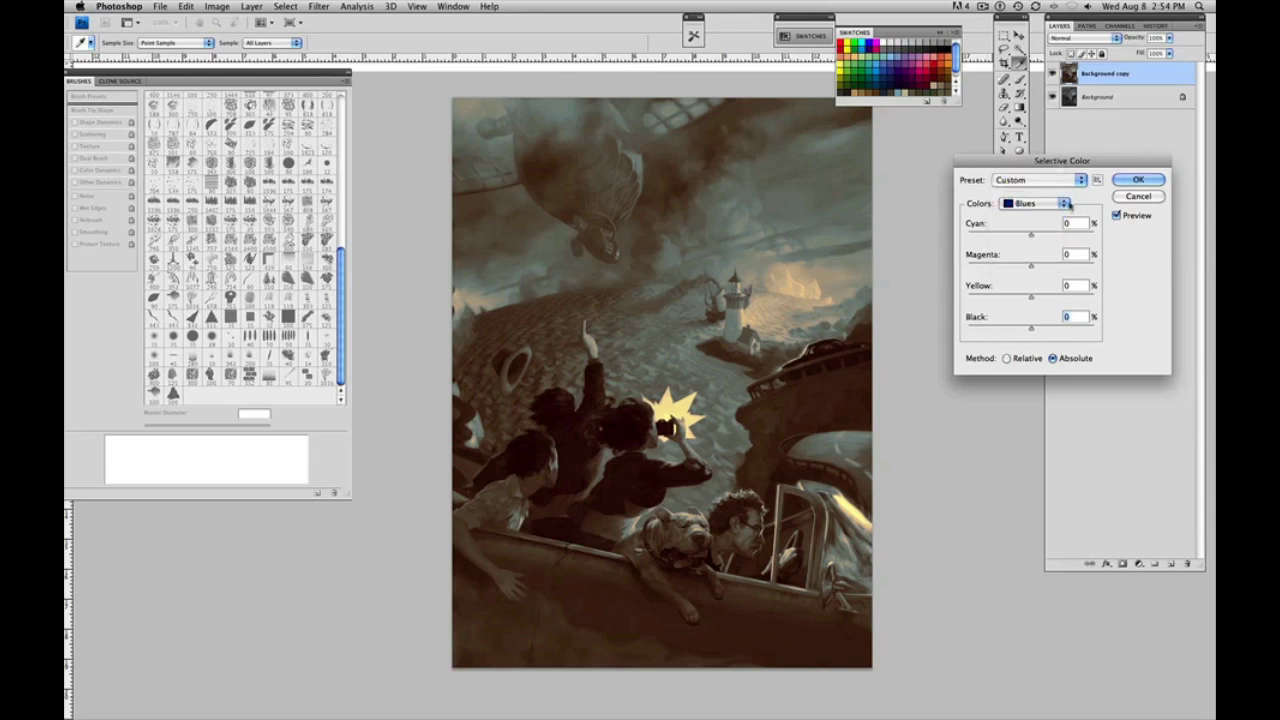
left_click(1068, 203)
left_click(1035, 215)
left_click_drag(1032, 330, 1038, 274)
- Set the Whites' Black to -8
left_click(1064, 203)
left_click(1038, 214)
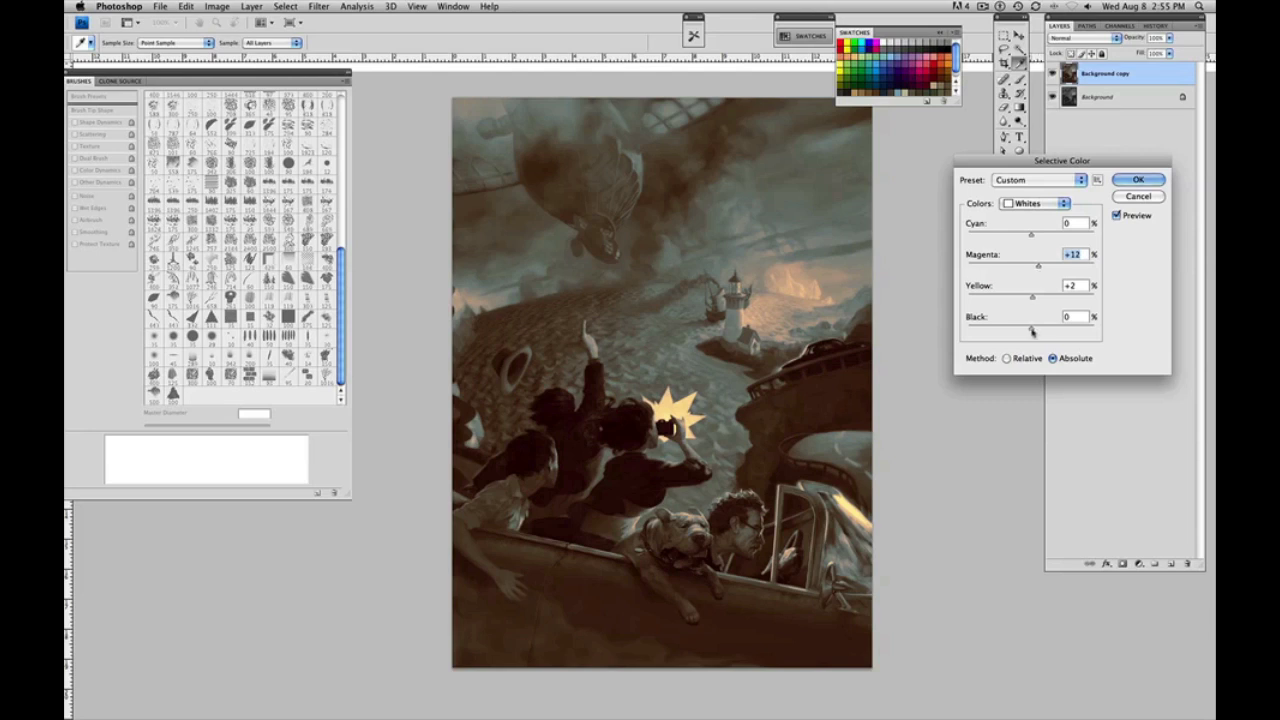
left_click_drag(1031, 329, 1027, 329)
left_click_drag(1039, 268, 1031, 238)
- Choose Blacks and tune its sliders to Cyan +10, Magenta +7, Yellow -5, Black -6
left_click(1065, 204)
left_click(1045, 230)
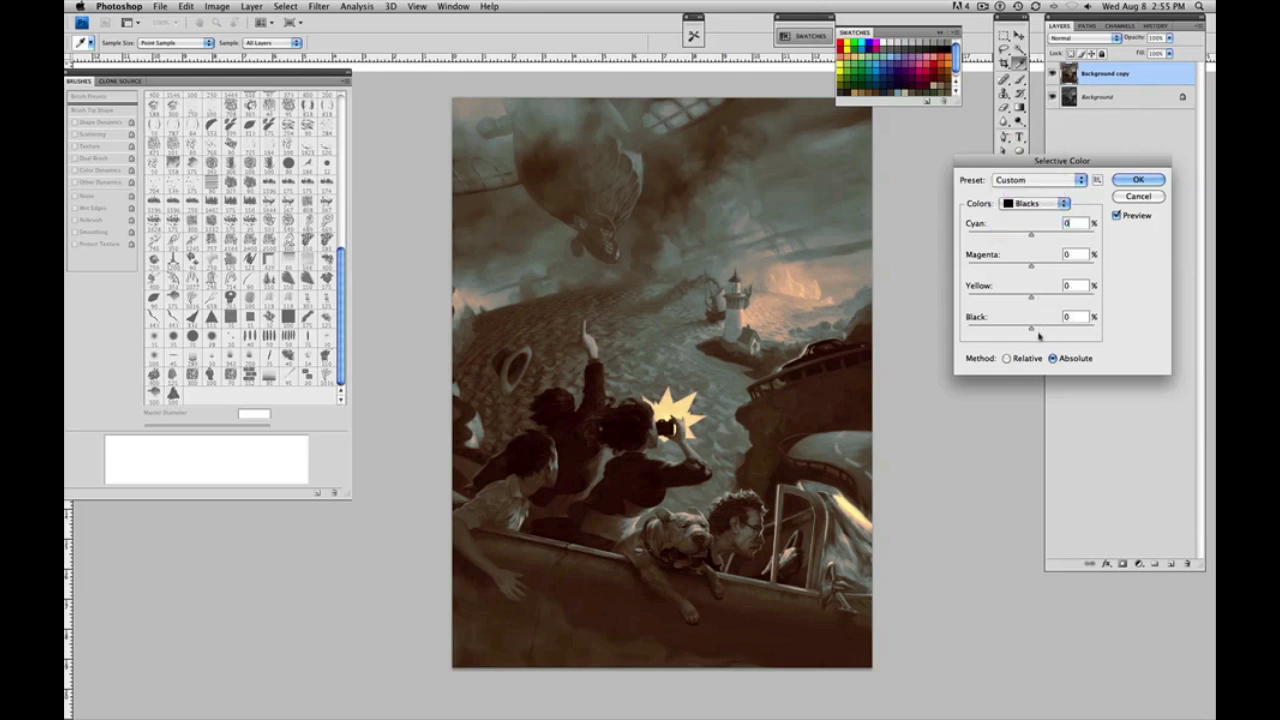
left_click_drag(1033, 330, 1027, 331)
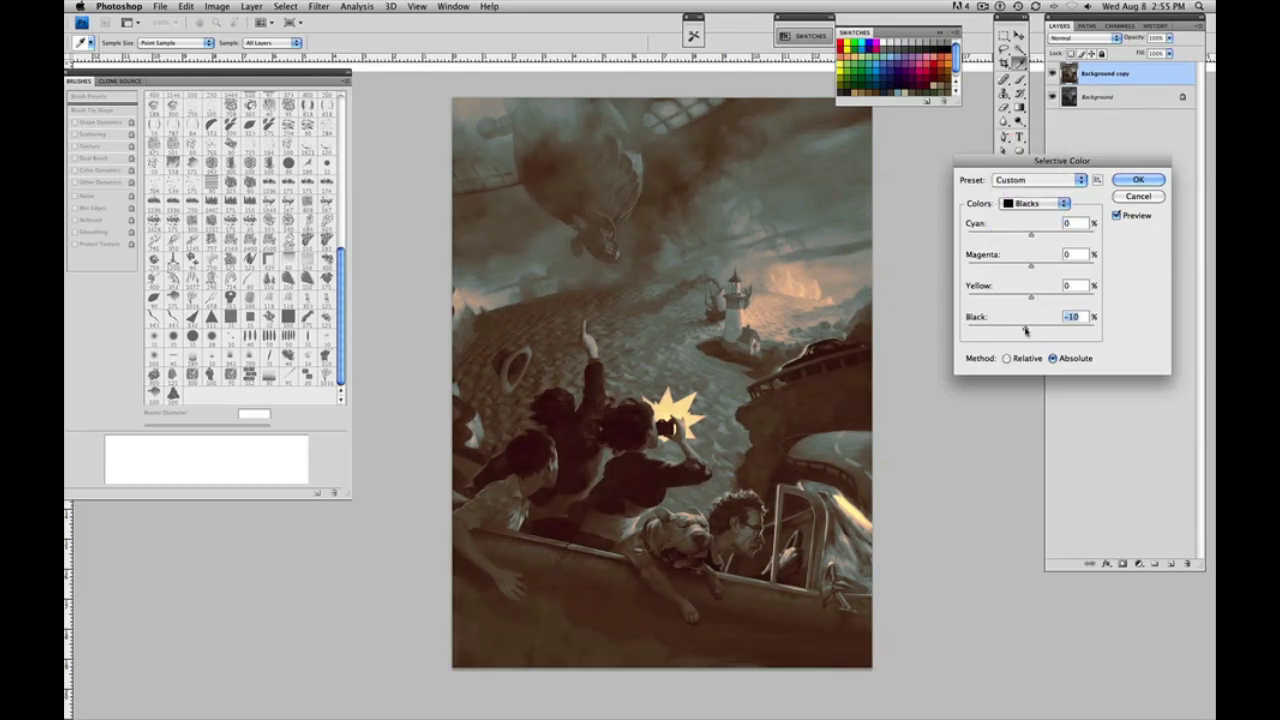
left_click_drag(1025, 331, 1030, 331)
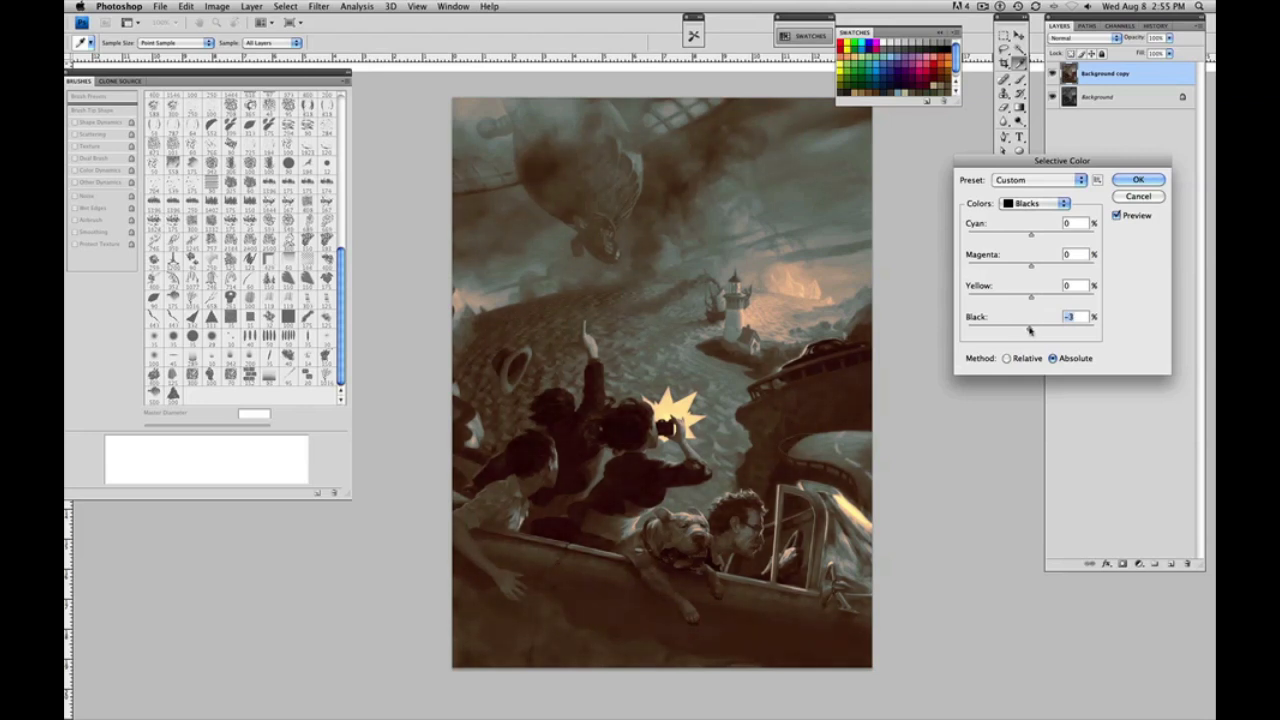
mouse_move(1031, 297)
left_mouse_down()
mouse_move(1046, 298)
mouse_move(1017, 310)
left_mouse_up()
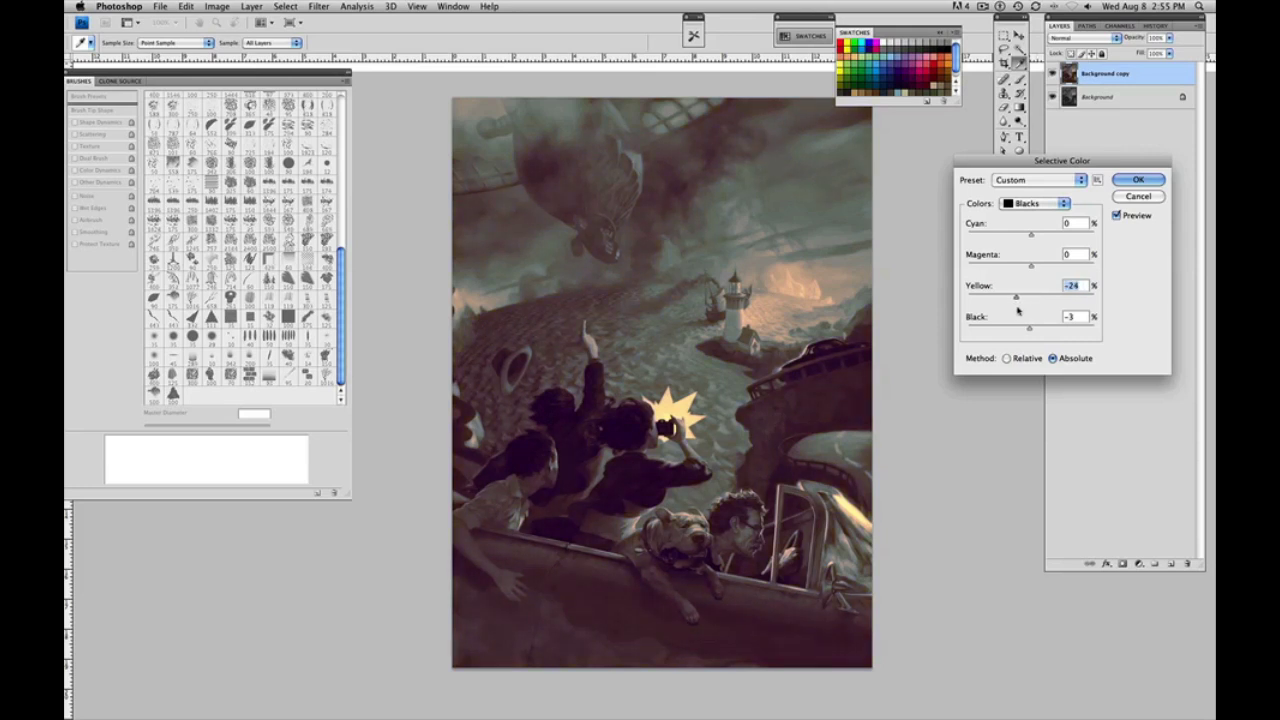
left_click_drag(1019, 311, 1030, 312)
left_click_drag(1031, 265, 1038, 273)
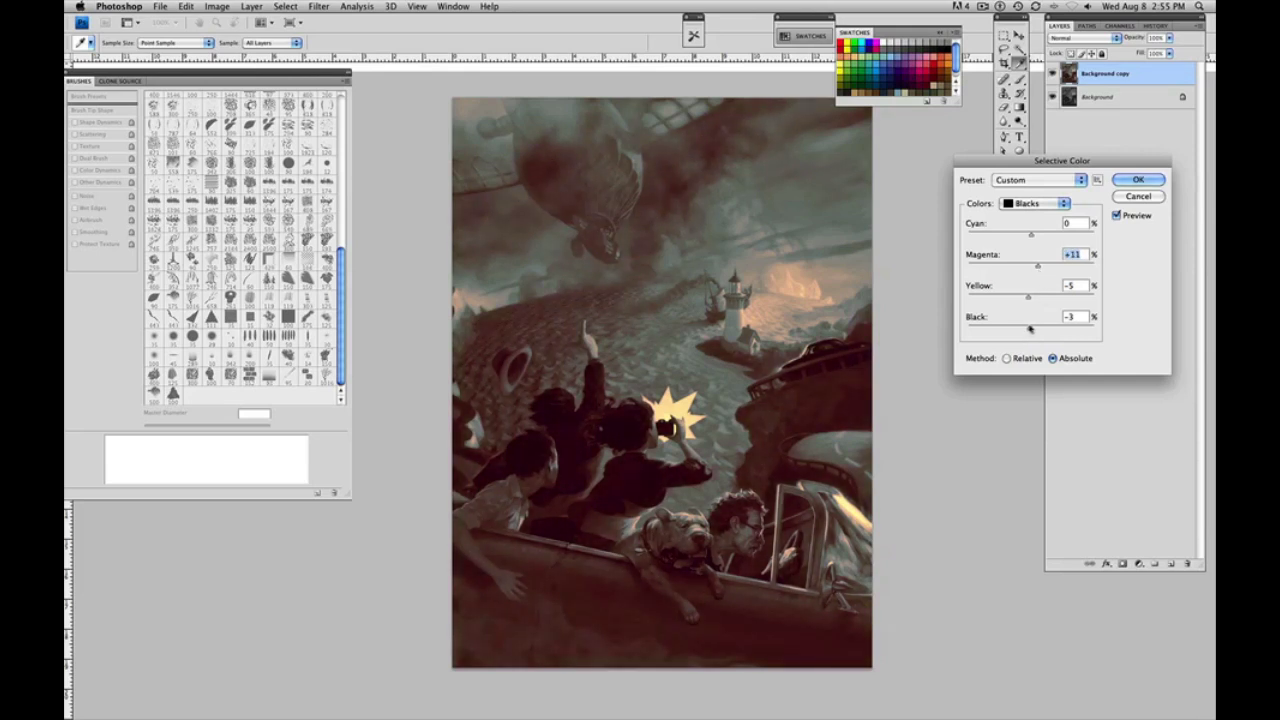
left_click_drag(1030, 330, 1026, 331)
left_click_drag(1038, 266, 1035, 266)
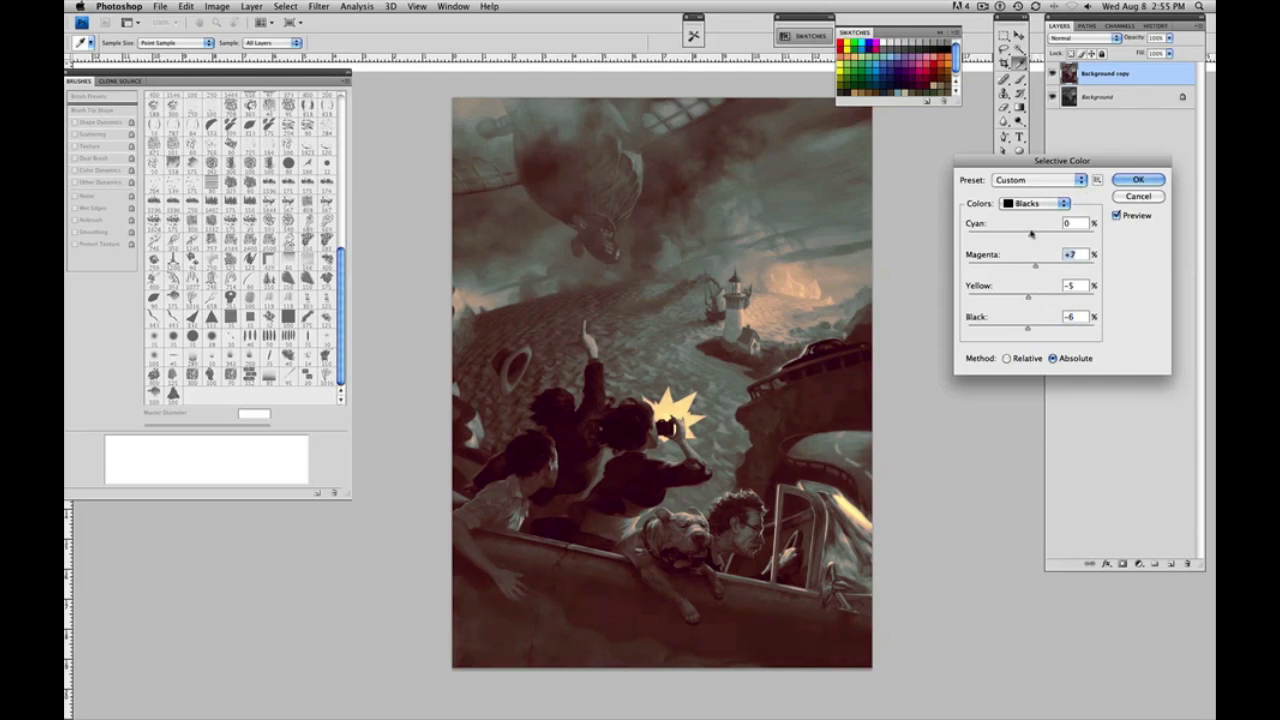
left_click_drag(1031, 236, 1036, 243)
left_click_drag(1036, 243, 1040, 241)
- Commit the second Selective Color pass and open Image > Adjustments > Hue/Saturation
left_click(1137, 183)
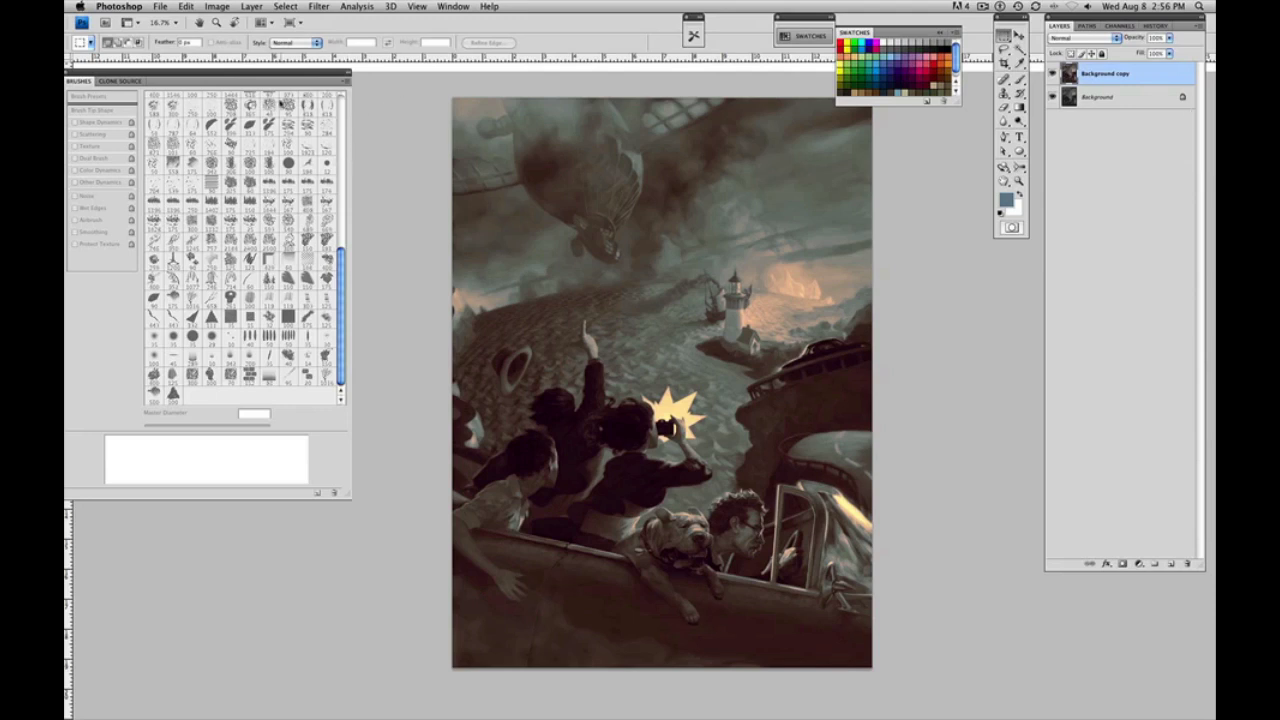
left_click(217, 8)
mouse_move(230, 44)
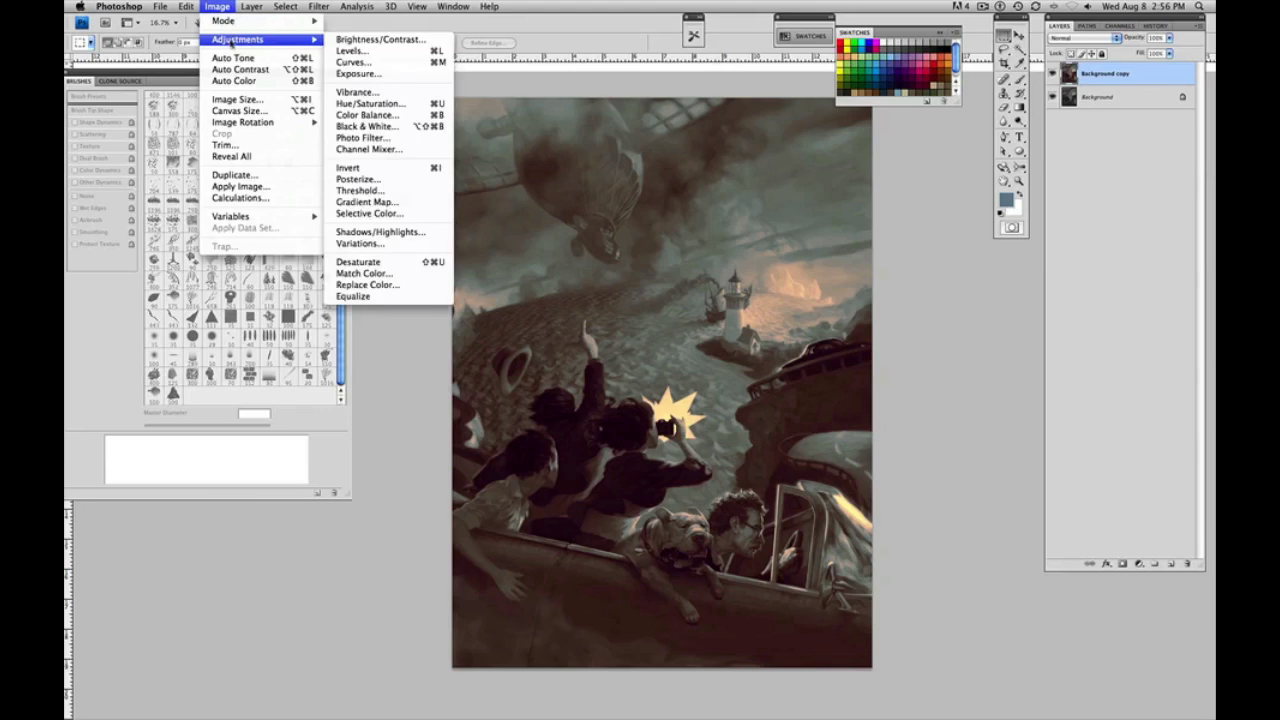
left_click(368, 104)
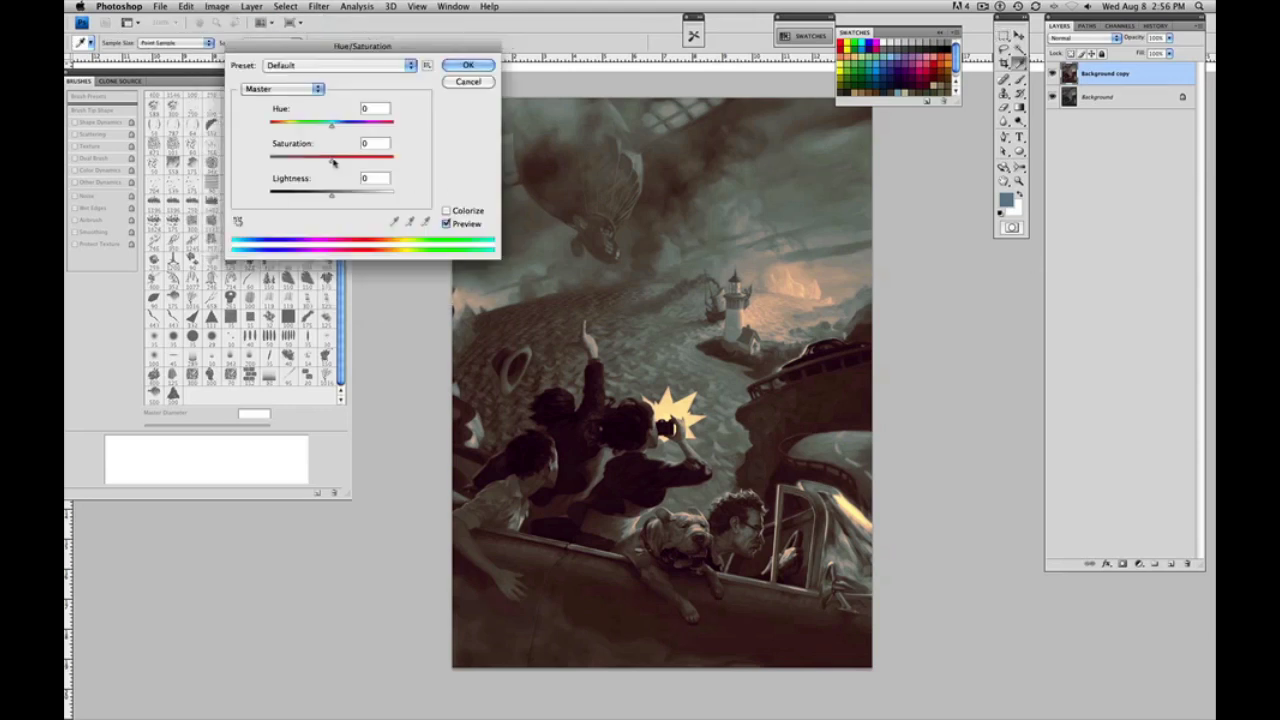
- Raise the Saturation to +14, moving the dialog aside to see the painting
left_click_drag(333, 162, 349, 163)
left_click_drag(438, 50, 381, 87)
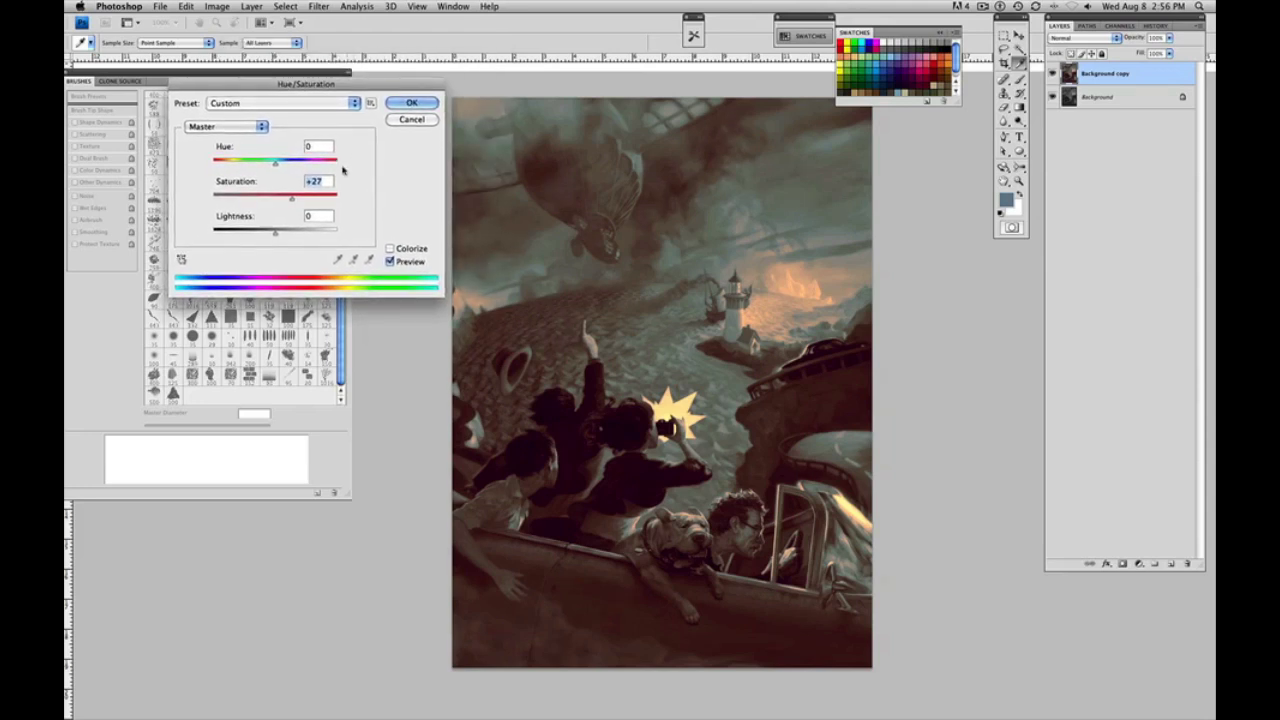
left_click_drag(292, 200, 284, 201)
- Set the Hue to -12 and apply the Hue/Saturation change
left_click_drag(276, 166, 339, 174)
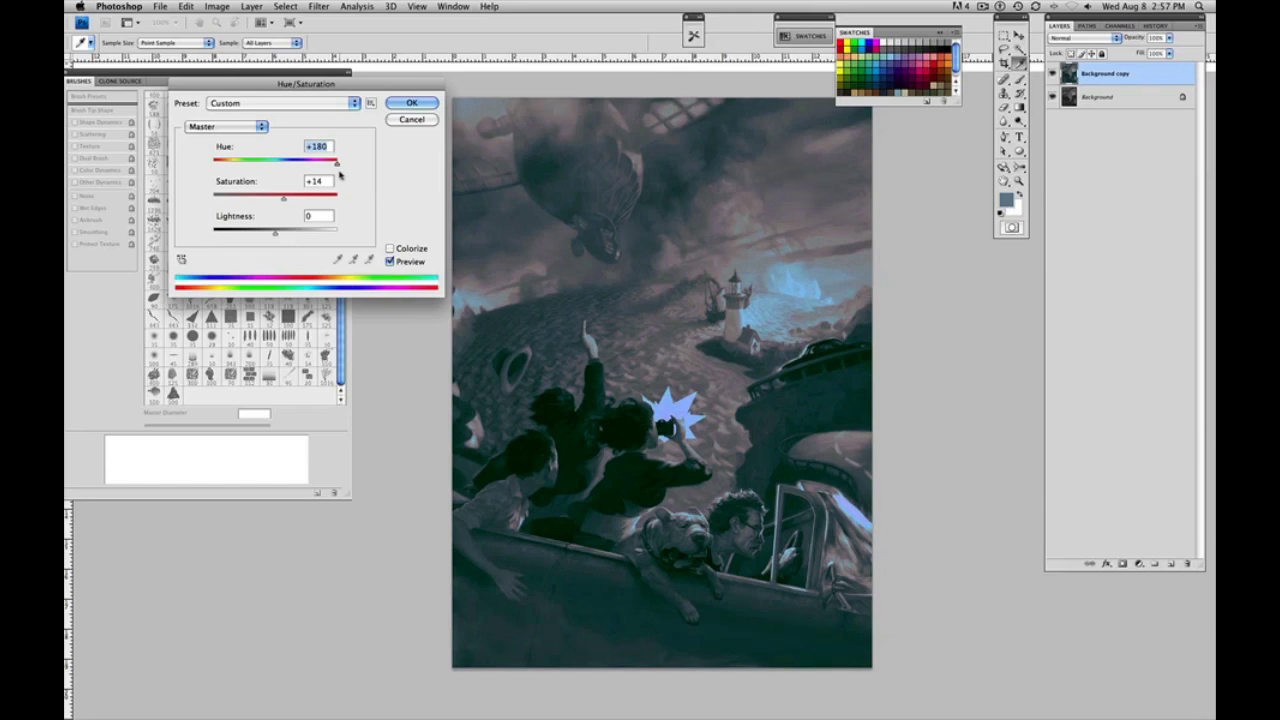
left_click_drag(337, 173, 241, 166)
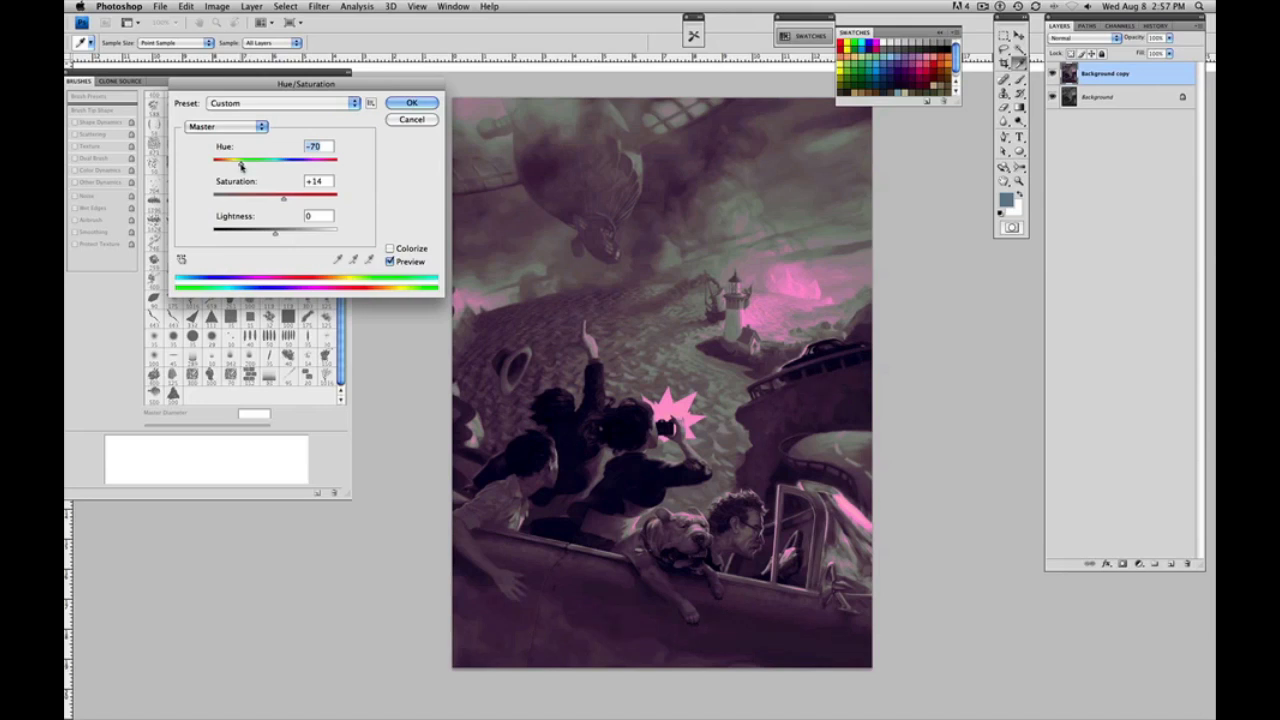
left_click_drag(240, 166, 230, 165)
left_click_drag(226, 166, 268, 170)
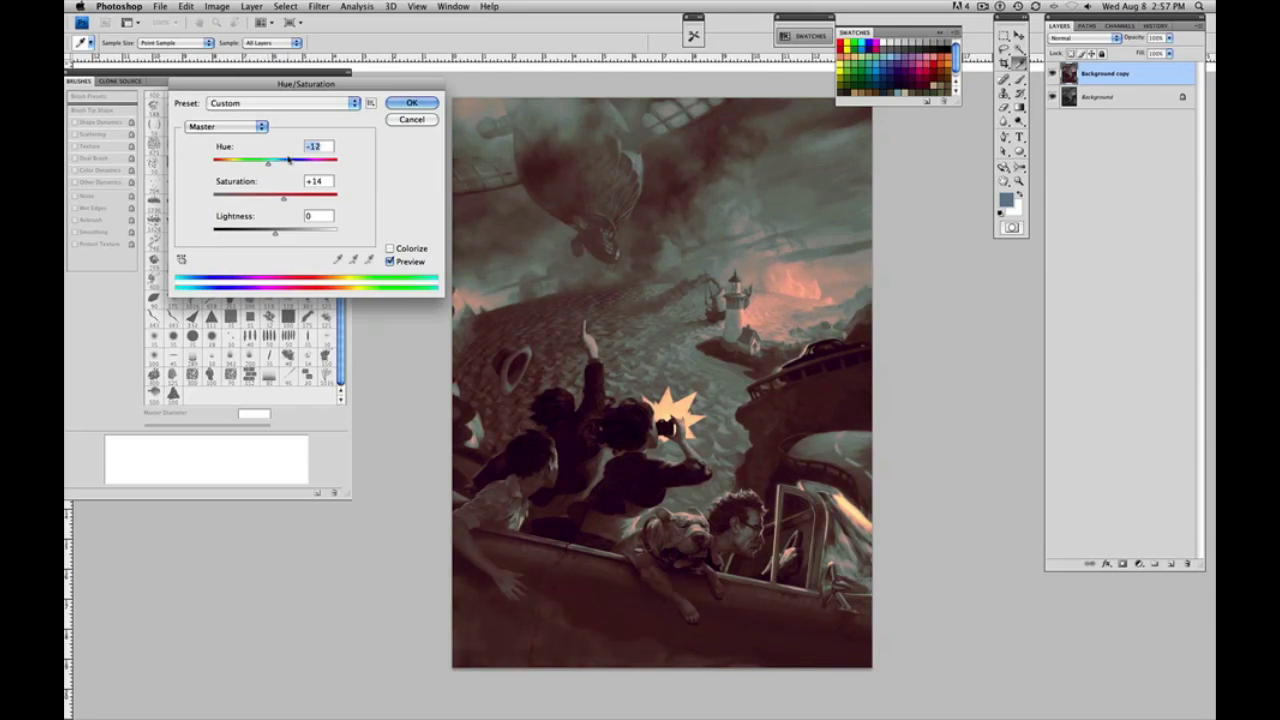
left_click(412, 102)
- Select the whole canvas, deselect it, and undo the last colour change
key("m")
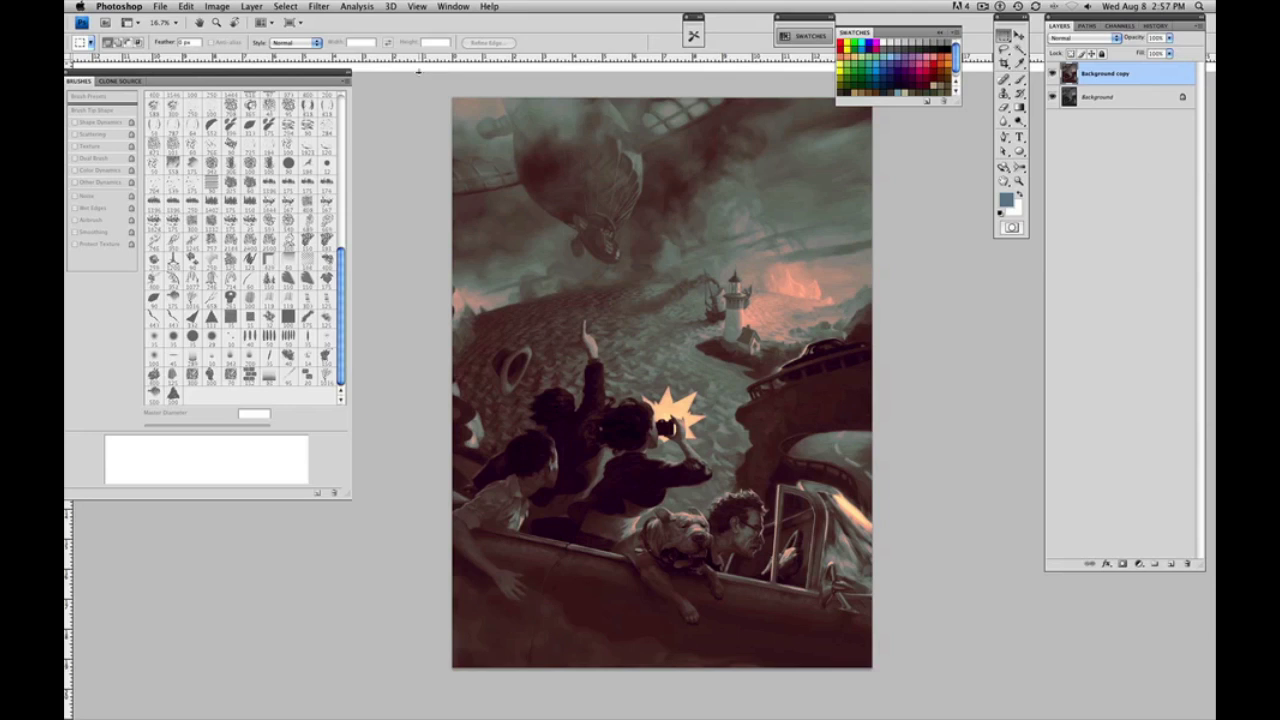
key("super+a")
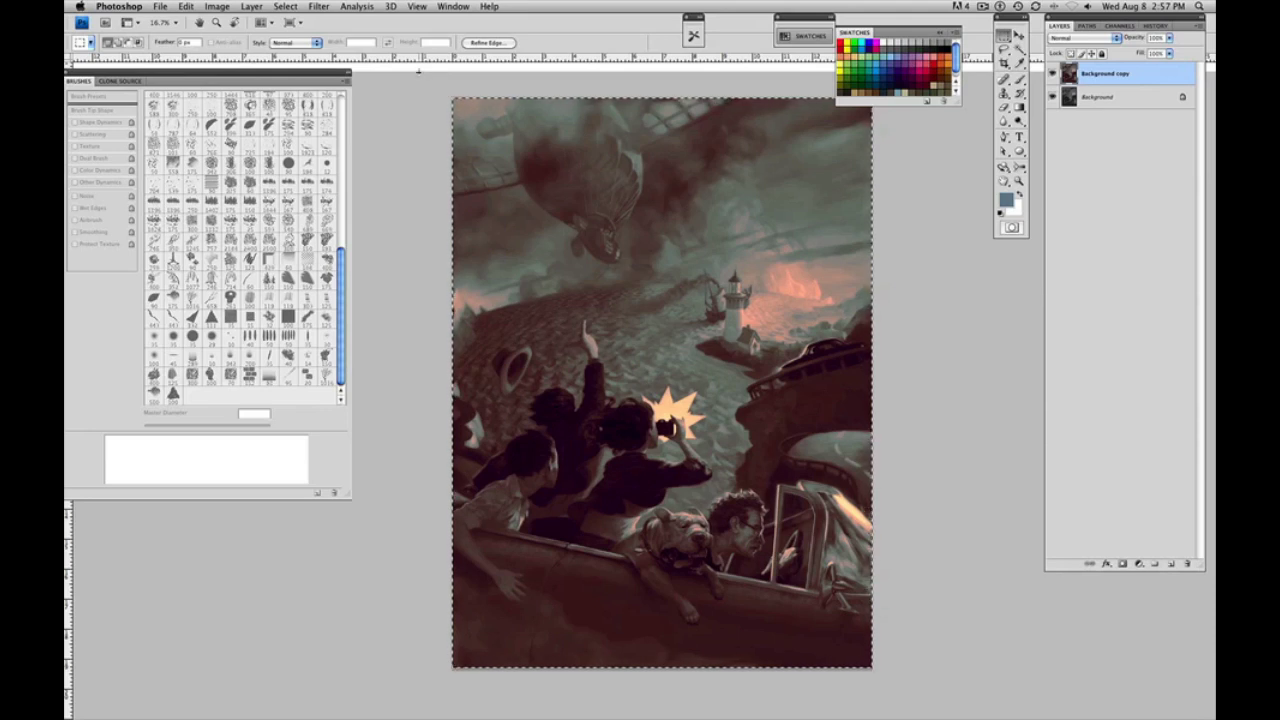
key("super+d")
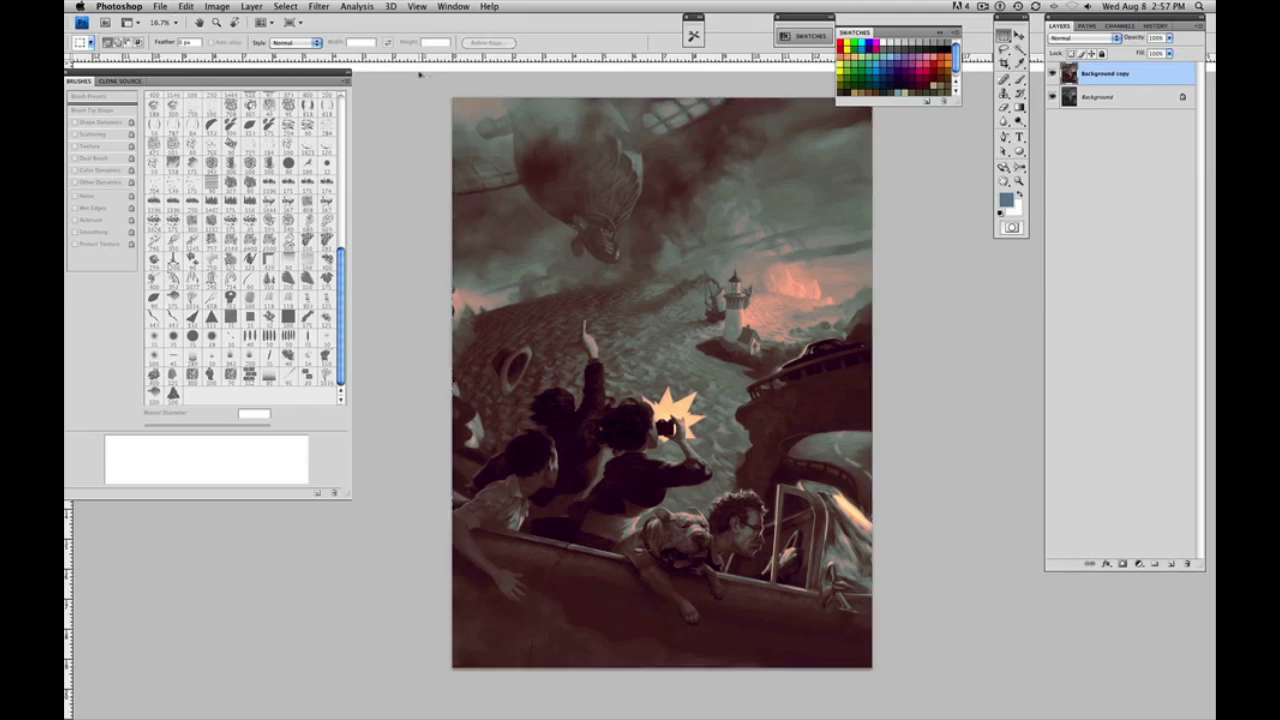
key("super+z")
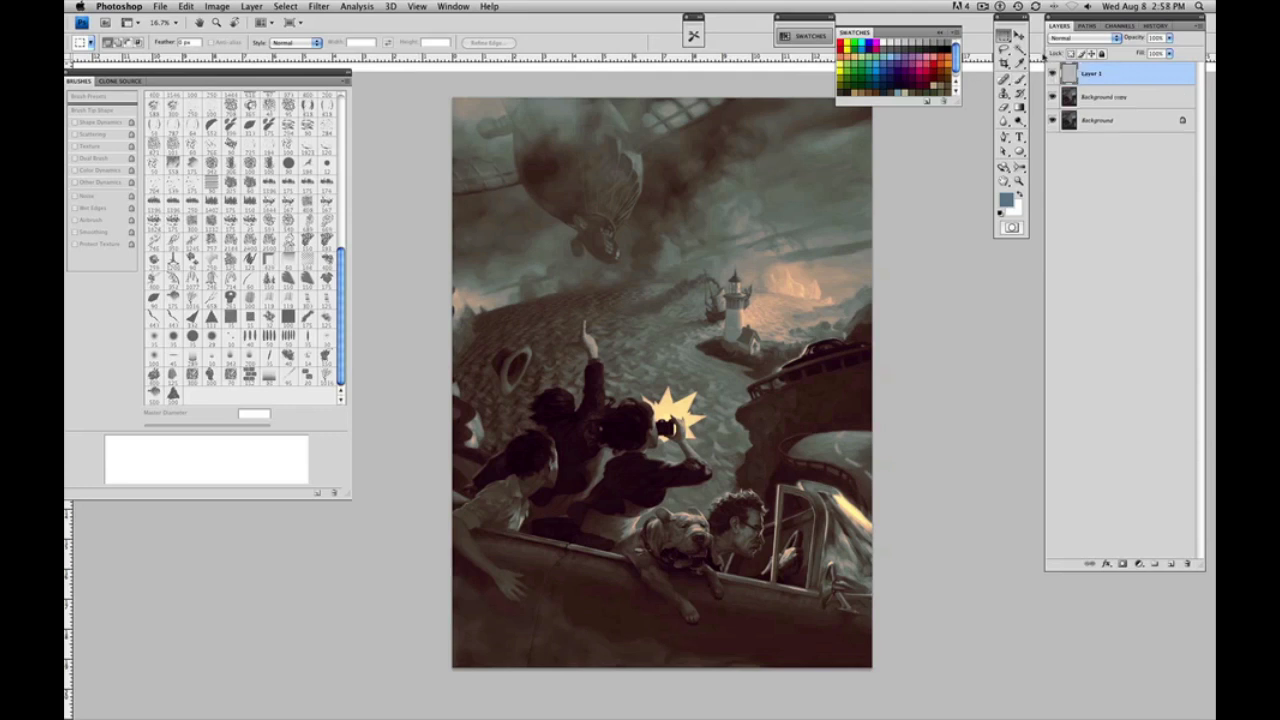
- Stamp the visible painting into Layer 1, compare it hidden and shown, then give it a white mask
key("super+alt+shift+e")
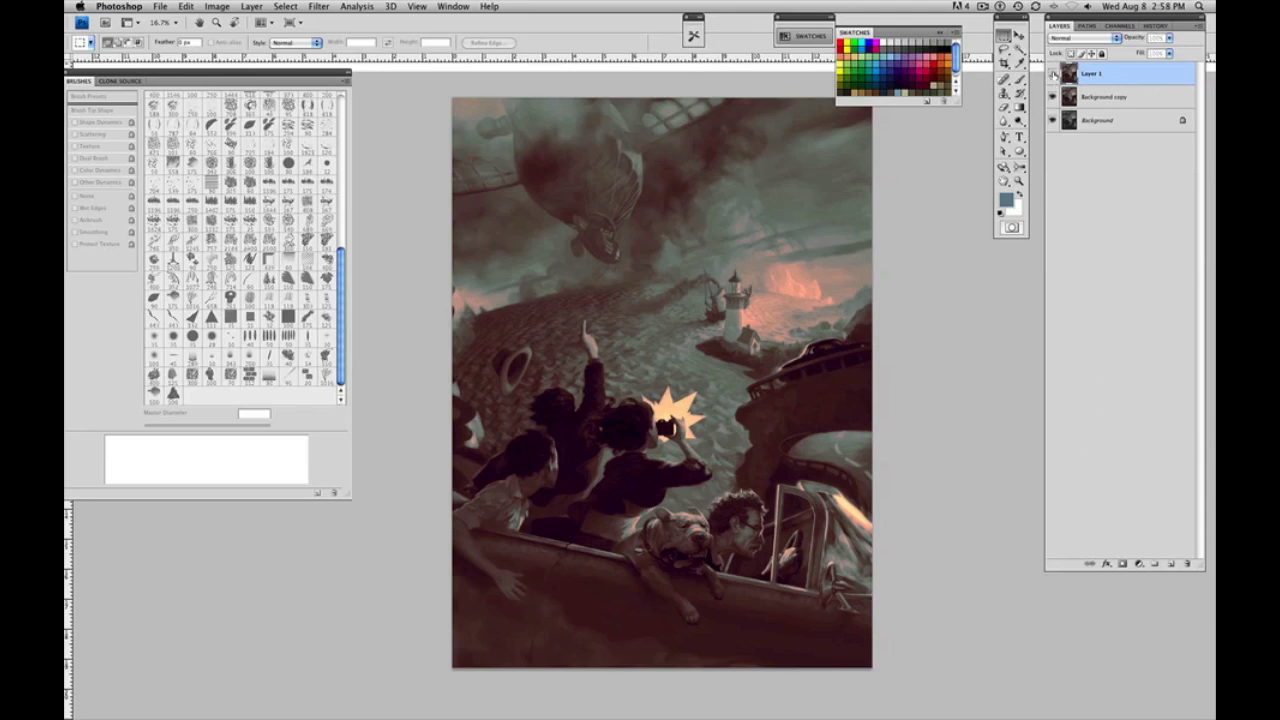
left_click(1052, 74)
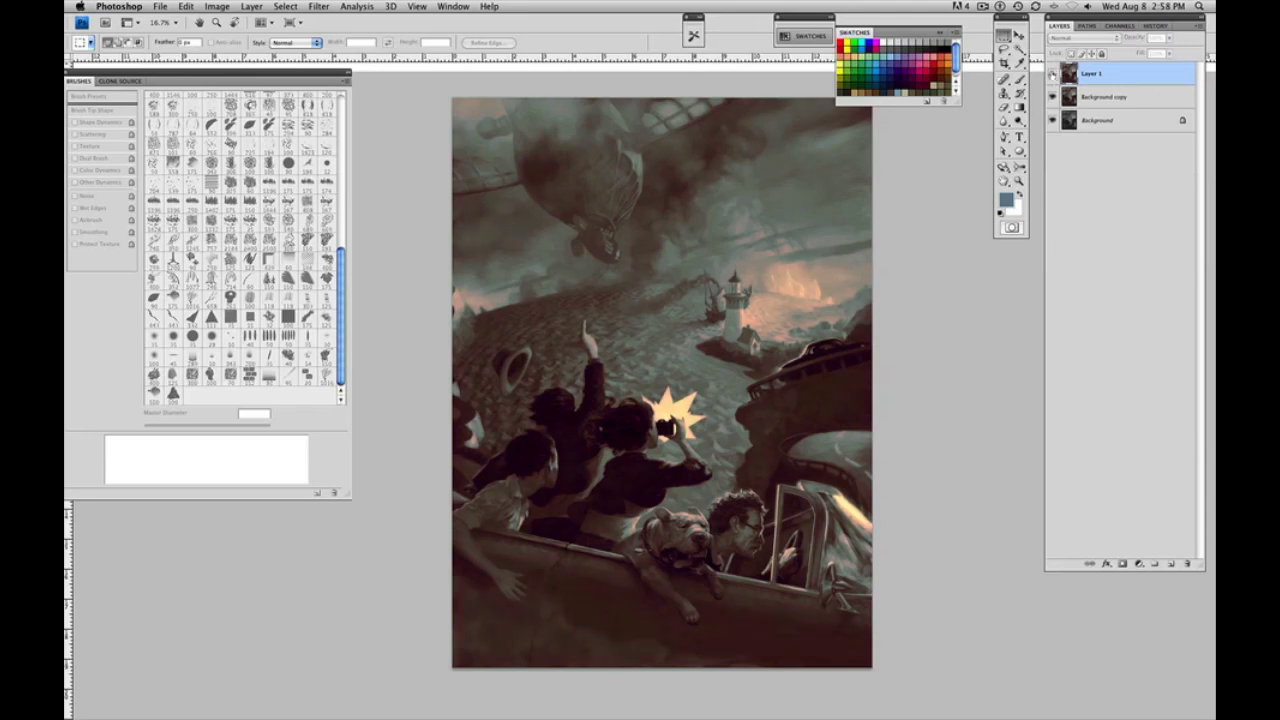
left_click(1052, 74)
left_click(1052, 74)
left_click(1052, 74)
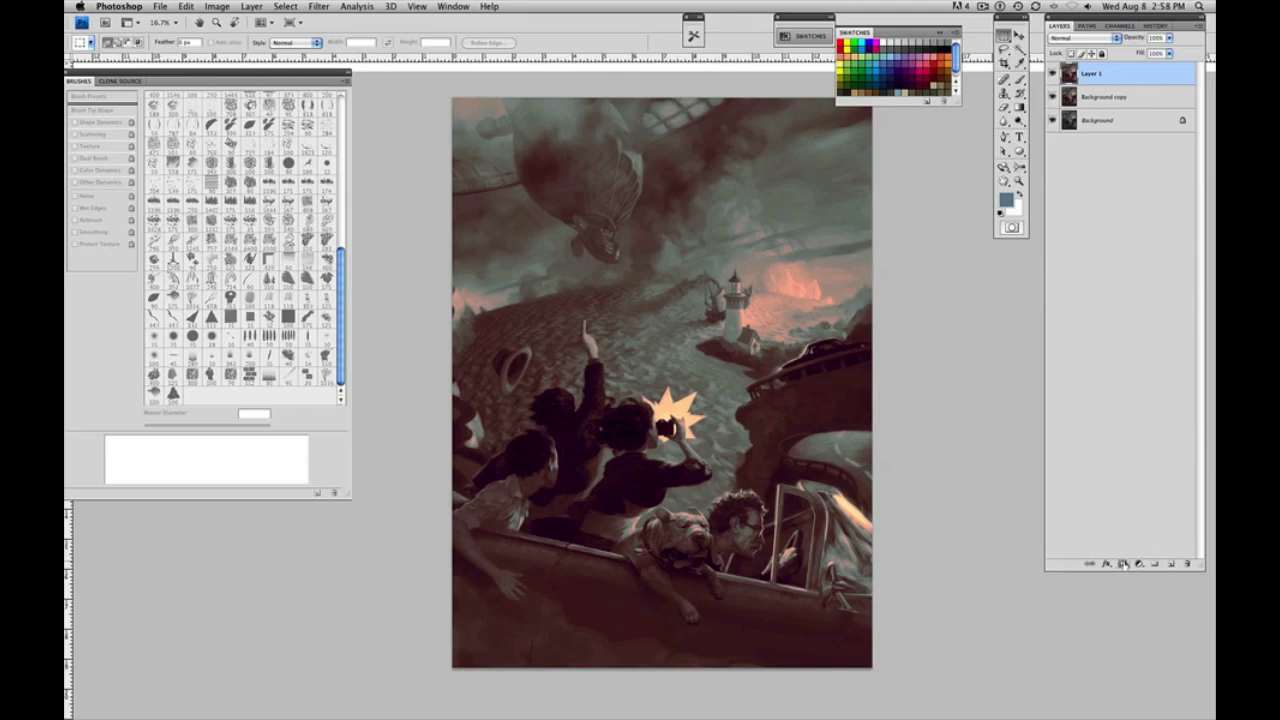
left_click(1122, 564)
left_click(1019, 80)
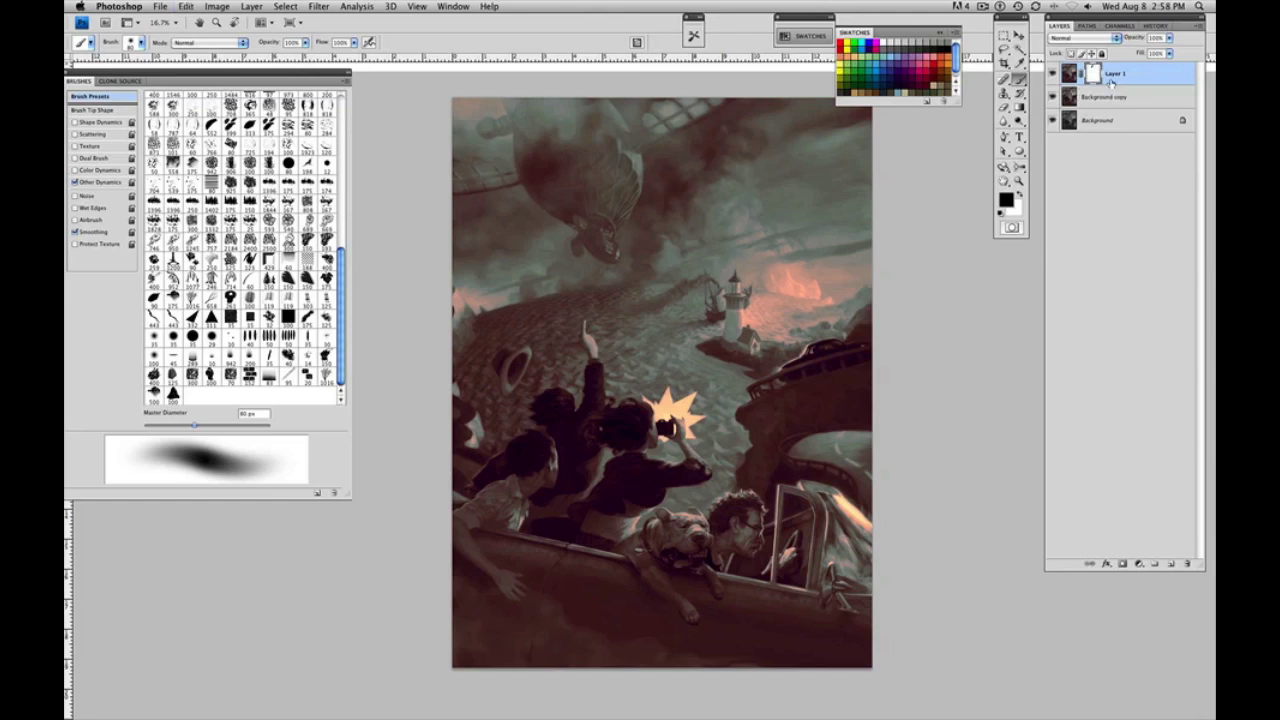
- Restore the deleted Layer 1, then add a new Layer 2 above it in Color blend mode
left_click_drag(1137, 74, 1187, 563)
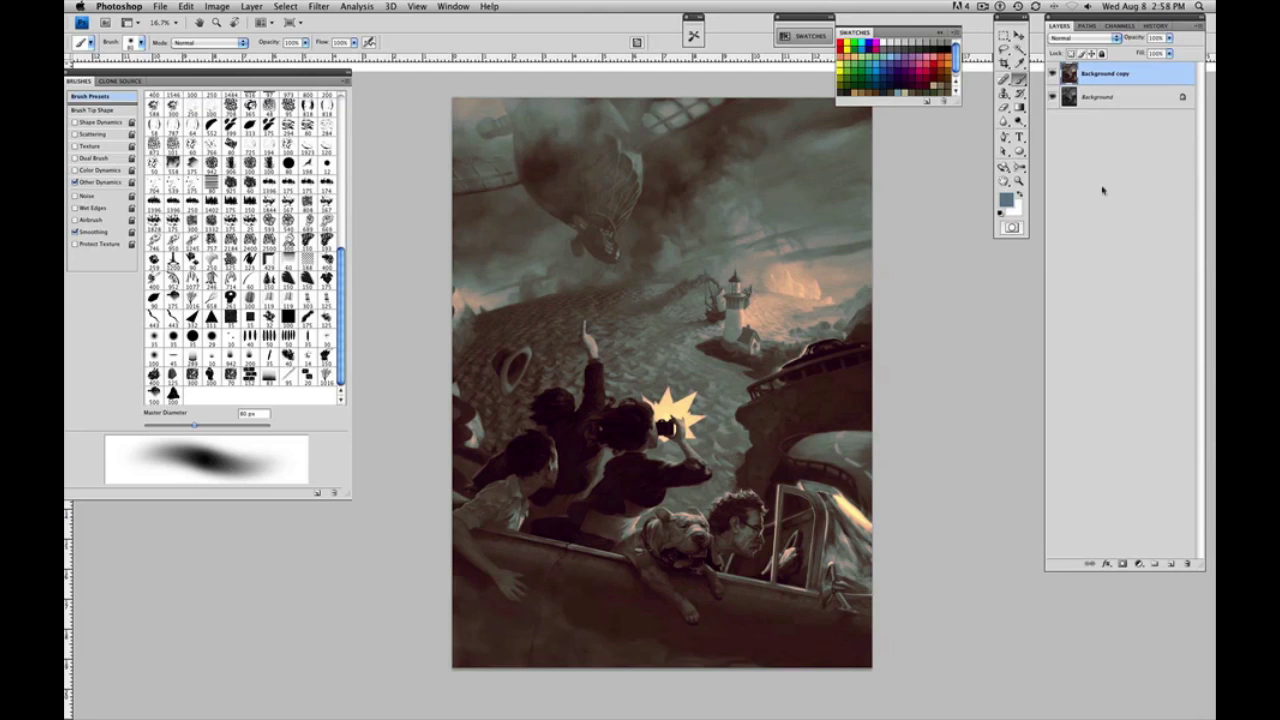
key("super+z")
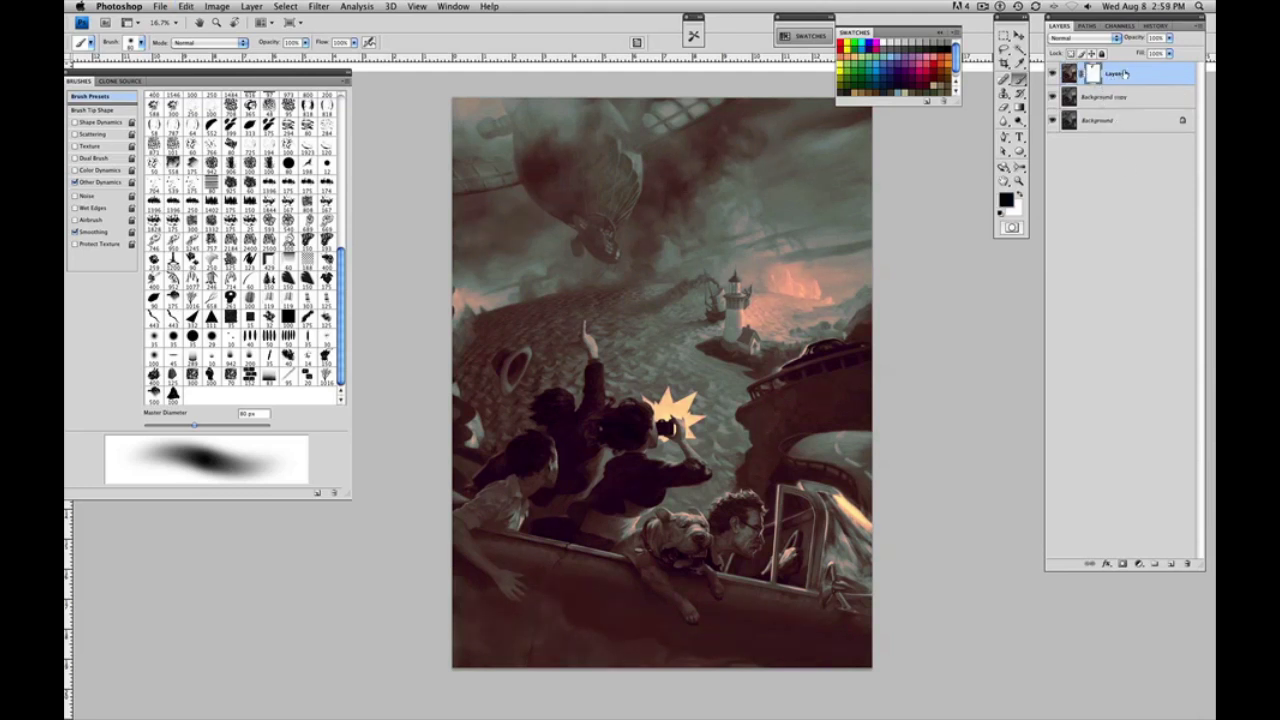
left_click(1072, 76)
left_click(1171, 566)
left_click(1118, 40)
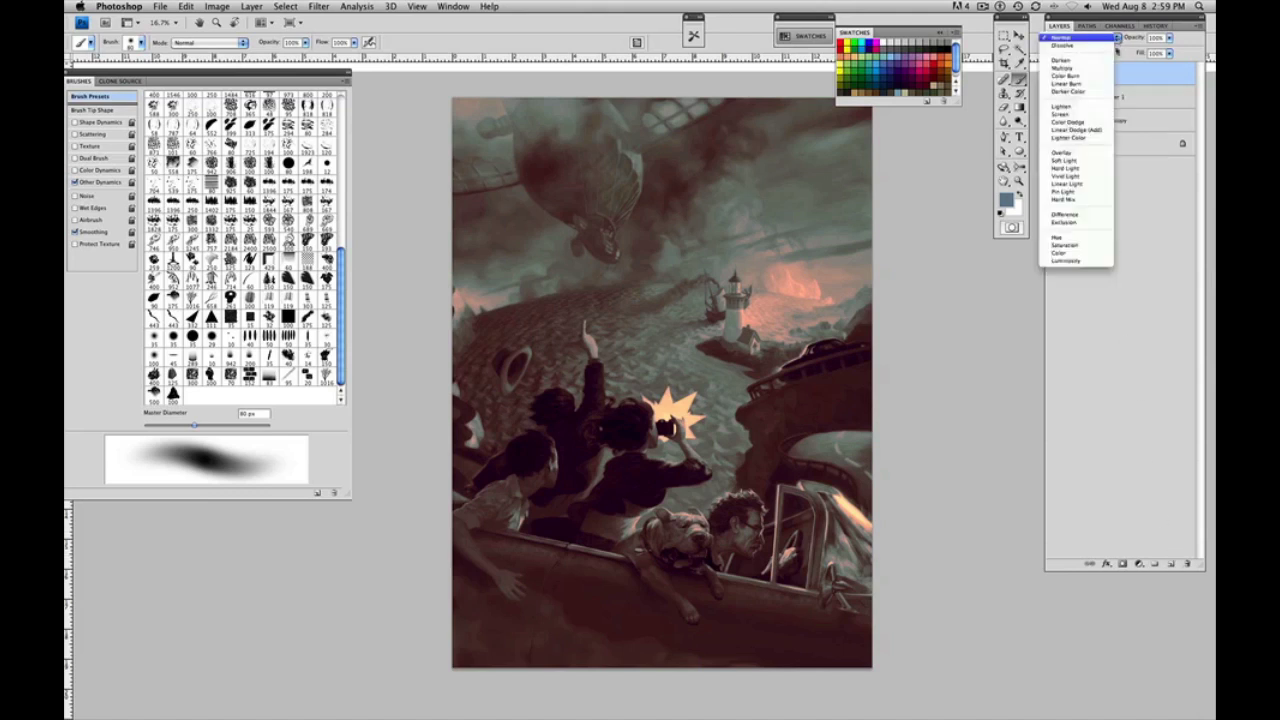
left_click(1090, 255)
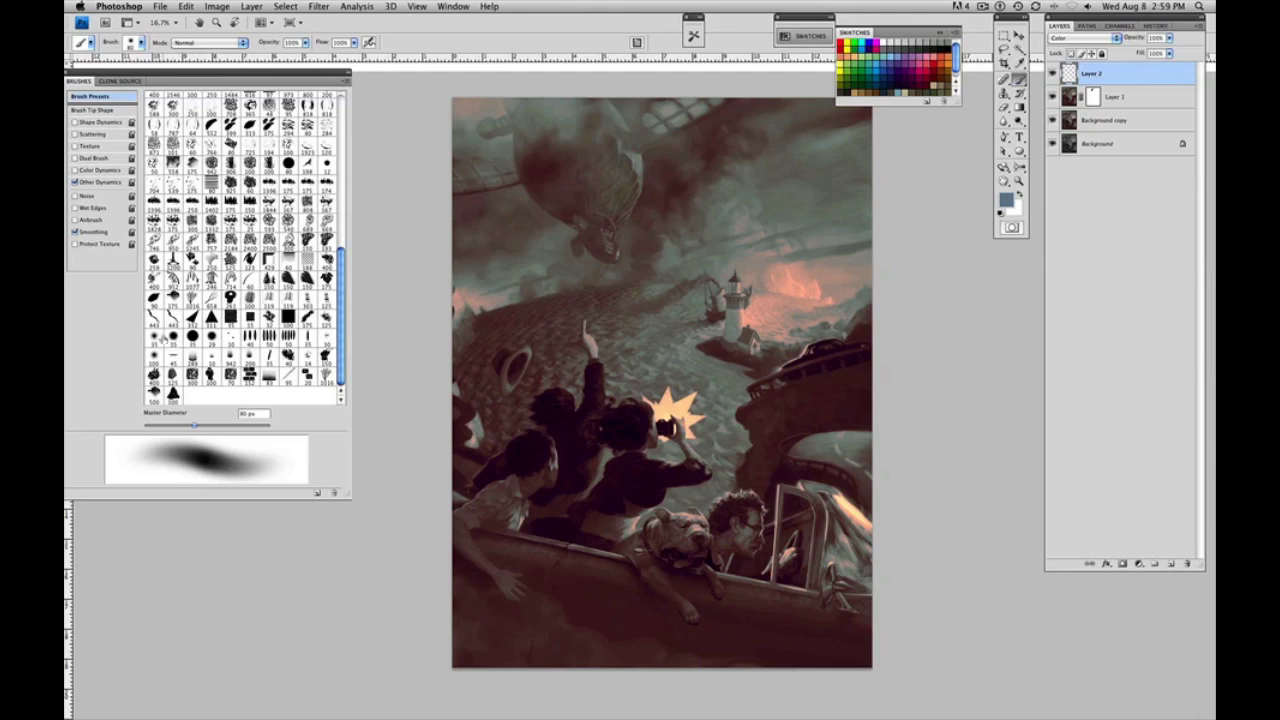
- Paint dark navy along the car's lower edges with a 150 px brush, then set opacity to 47%
left_click(172, 336)
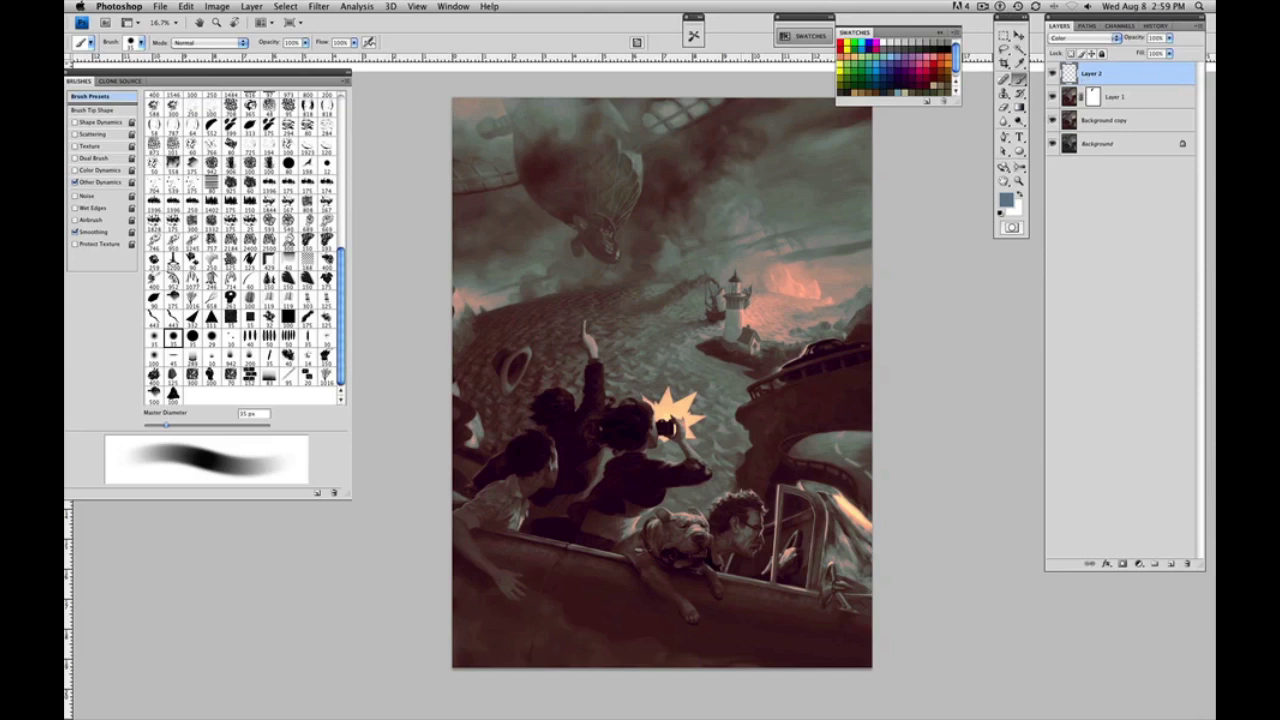
key("bracketright")
key("bracketright")
key("bracketright")
key("bracketright")
key("bracketright")
key("bracketright")
key("bracketright")
key("bracketright")
key("bracketright")
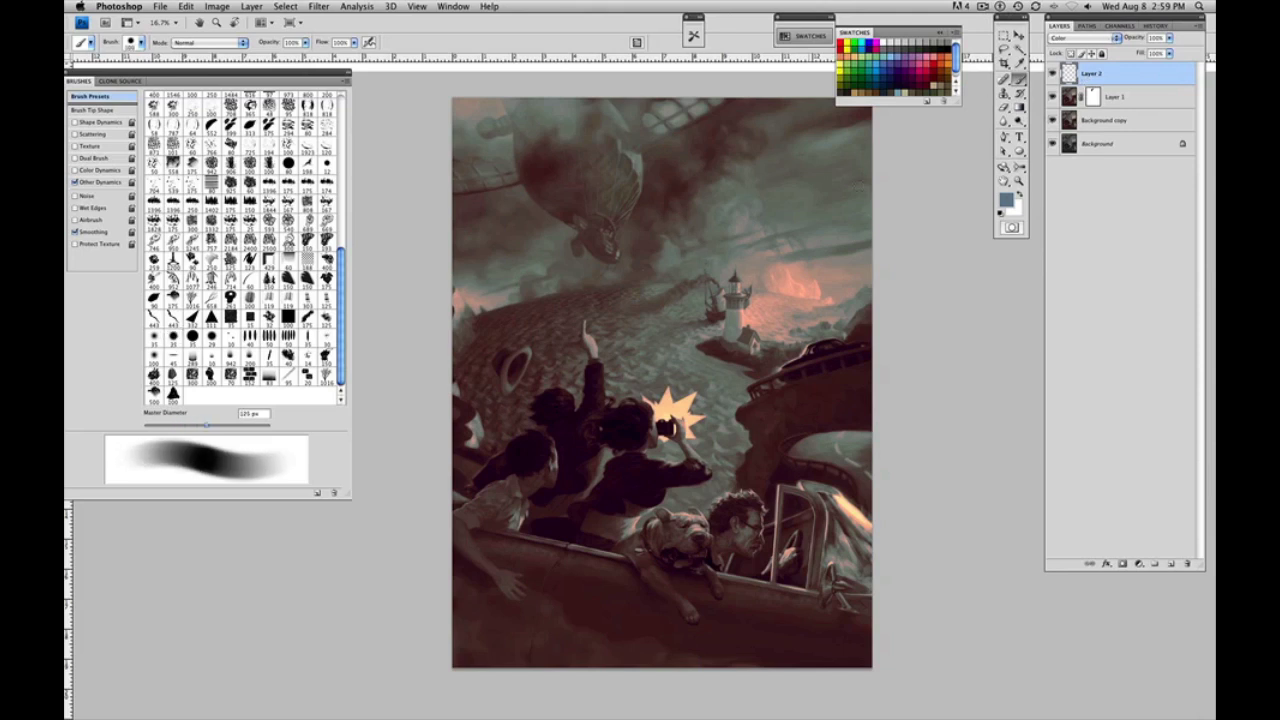
left_click(876, 88)
left_click_drag(620, 598, 570, 583)
left_click_drag(533, 584, 482, 584)
mouse_move(571, 599)
left_mouse_down()
mouse_move(622, 609)
mouse_move(633, 580)
left_mouse_up()
left_click_drag(628, 636, 694, 640)
left_click_drag(308, 44, 277, 74)
- Paint the car's lower body dark blue with a 175 px brush at 70% opacity
left_click(694, 642, "alt")
key("bracketright")
left_click_drag(741, 614, 723, 629)
left_click(306, 44)
left_click_drag(306, 44, 322, 61)
mouse_move(486, 608)
left_mouse_down()
mouse_move(467, 577)
mouse_move(877, 634)
mouse_move(795, 631)
left_mouse_up()
- Sample dark maroon and navy from the painting and dab them onto the car
left_click(665, 576, "alt")
left_click(692, 617)
left_click(678, 620, "alt")
left_click(676, 617)
left_click(508, 577, "alt")
left_click(540, 583, "alt")
- Try reddish-brown, orange, salmon, olive and tan swatches, dab red-brown, and set flow to 77%
left_click(944, 68)
left_click(949, 53)
left_click(939, 53)
left_click(948, 84)
left_click(935, 84)
left_click(947, 64)
left_click(722, 525)
left_click_drag(353, 43, 337, 67)
- Audition purple, navy, light green, pink and olive swatches, resizing the brush between 90 and 200 px
left_click(905, 68)
left_click(882, 78)
left_click(866, 53)
left_click(930, 55)
key("bracketleft")
key("bracketleft")
key("bracketleft")
left_click(845, 79)
key("bracketright")
key("bracketright")
key("bracketright")
key("bracketright")
key("bracketright")
- Try dark green, dark red, teal and light orange swatches, then sample olive and near-black
left_click(852, 80)
left_click(934, 68)
left_click(869, 88)
left_click(863, 58)
left_click(665, 427, "alt")
left_click(612, 514, "alt")
- Dab dark colour around the dog and driver, then choose a browner dark red
left_click_drag(555, 500, 543, 508)
left_click(845, 619)
left_click_drag(705, 588, 662, 564)
left_click(932, 70)
left_click(945, 72)
- Paint olive green sampled from the field onto Layer 2 with an enlarged brush
left_click(984, 9)
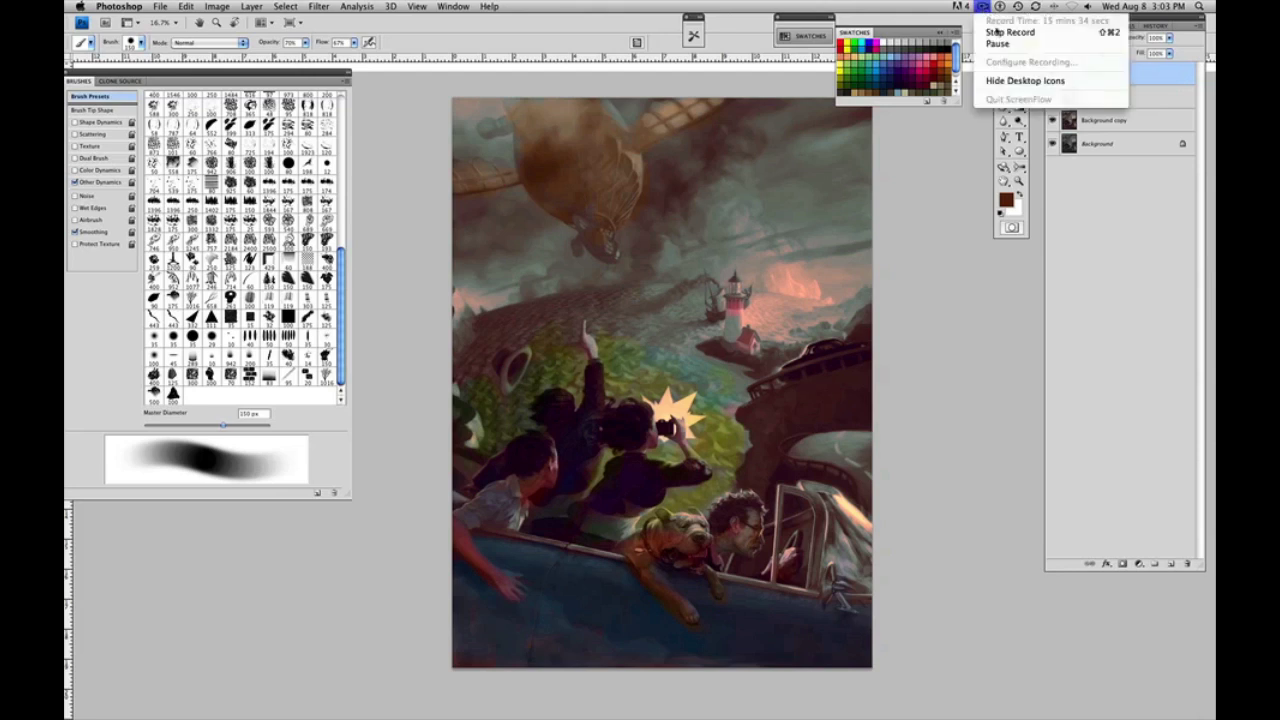
left_click(1002, 44)
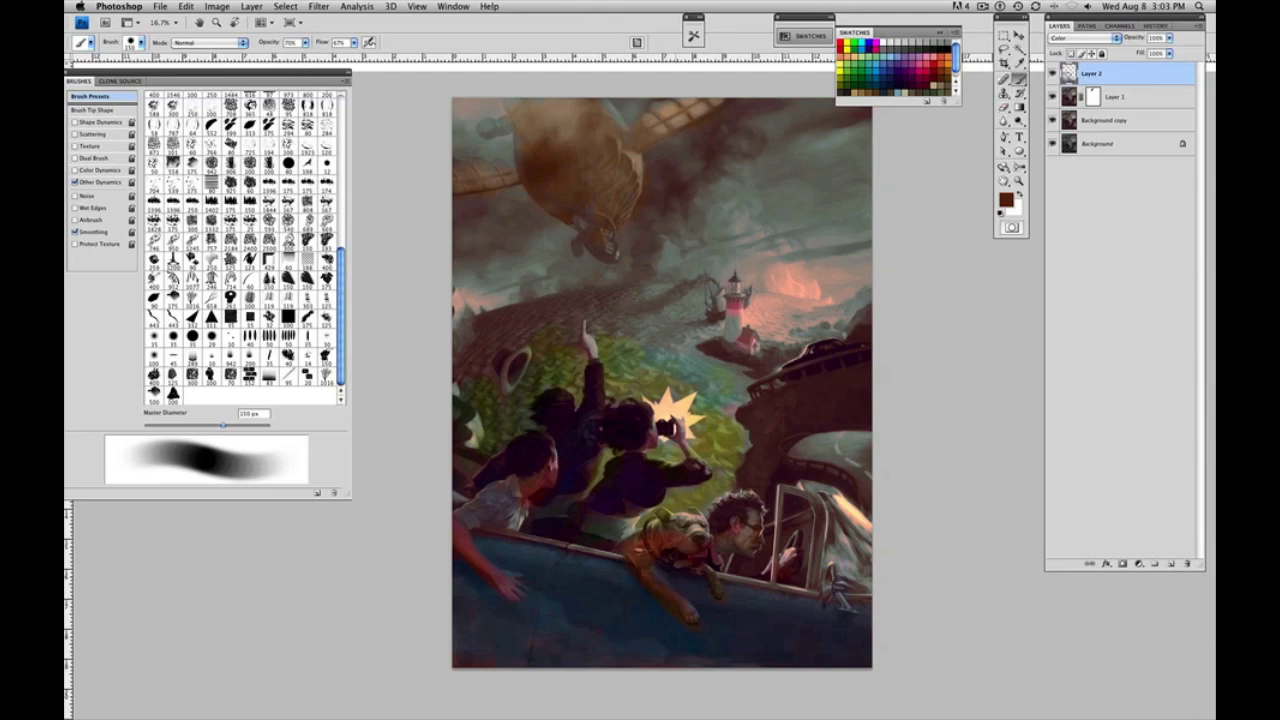
key("bracketright")
key("bracketright")
key("bracketright")
key("bracketright")
key("bracketright")
key("bracketright")
key("bracketright")
key("bracketright")
left_click(666, 400, "alt")
left_click(588, 354, "alt")
- Shrink the brush to 250 px and sample hair, dog-head brown, olive, peach and dark red tones
key("bracketleft")
key("bracketleft")
left_click(564, 424, "alt")
key("bracketleft")
key("bracketleft")
key("bracketleft")
left_click(652, 576, "alt")
left_click(773, 437, "alt")
left_click(672, 405, "alt")
left_click(936, 77)
key("bracketleft")
key("bracketleft")
- Fade Layer 2's opacity out to compare, then settle it around 56%
left_click_drag(1173, 40, 1137, 71)
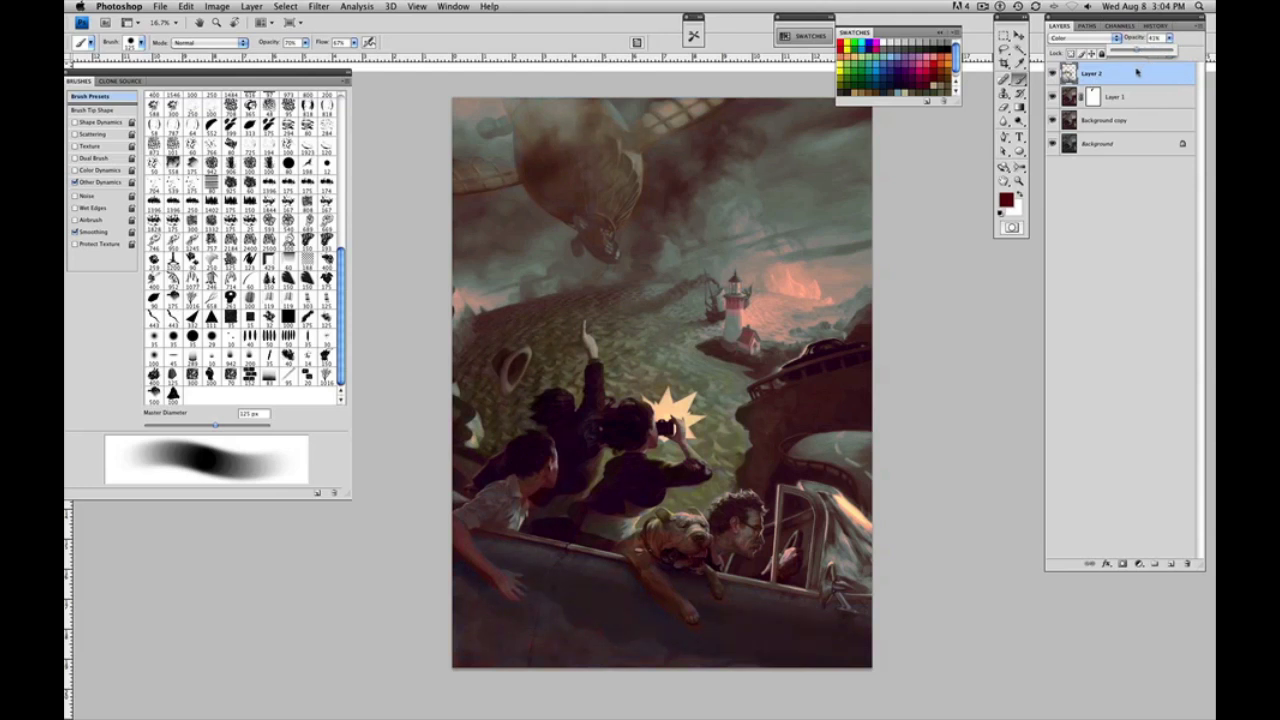
mouse_move(1137, 71)
left_mouse_down()
mouse_move(1080, 86)
mouse_move(1165, 74)
mouse_move(1145, 73)
left_mouse_up()
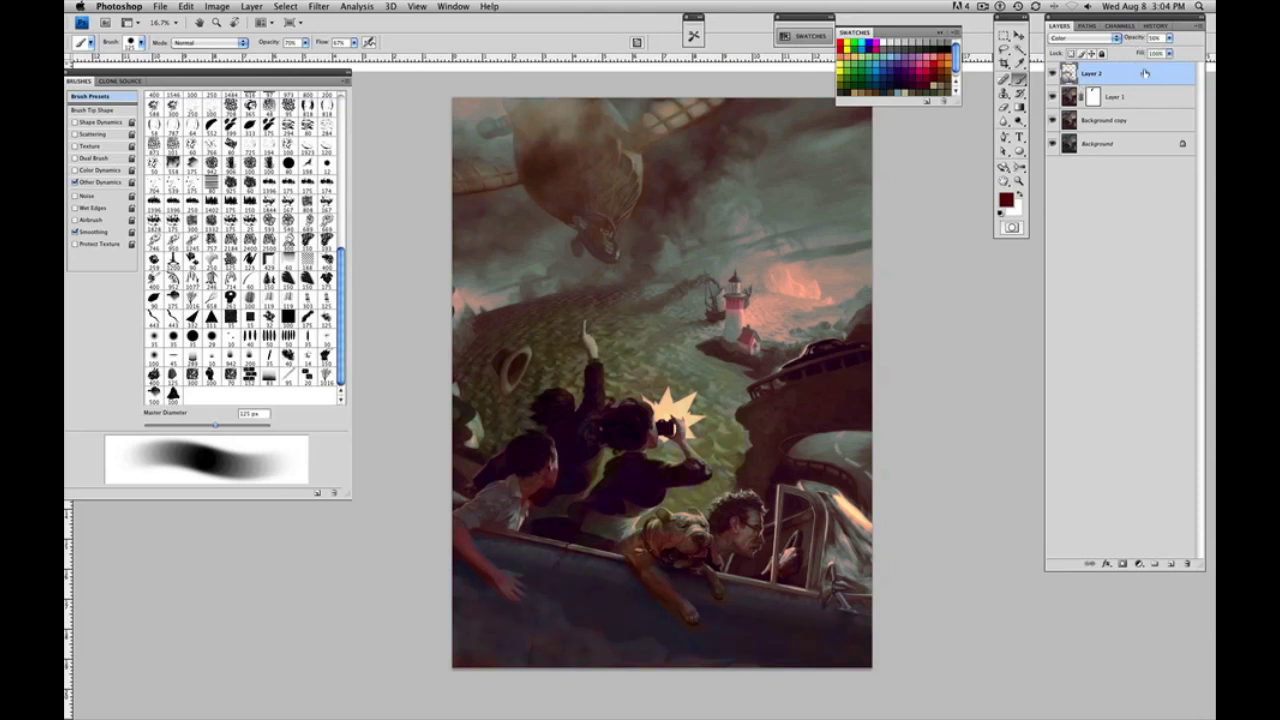
left_click(216, 8)
- Apply Hue/Saturation to Layer 2 with Hue +14 and Saturation -18
mouse_move(230, 39)
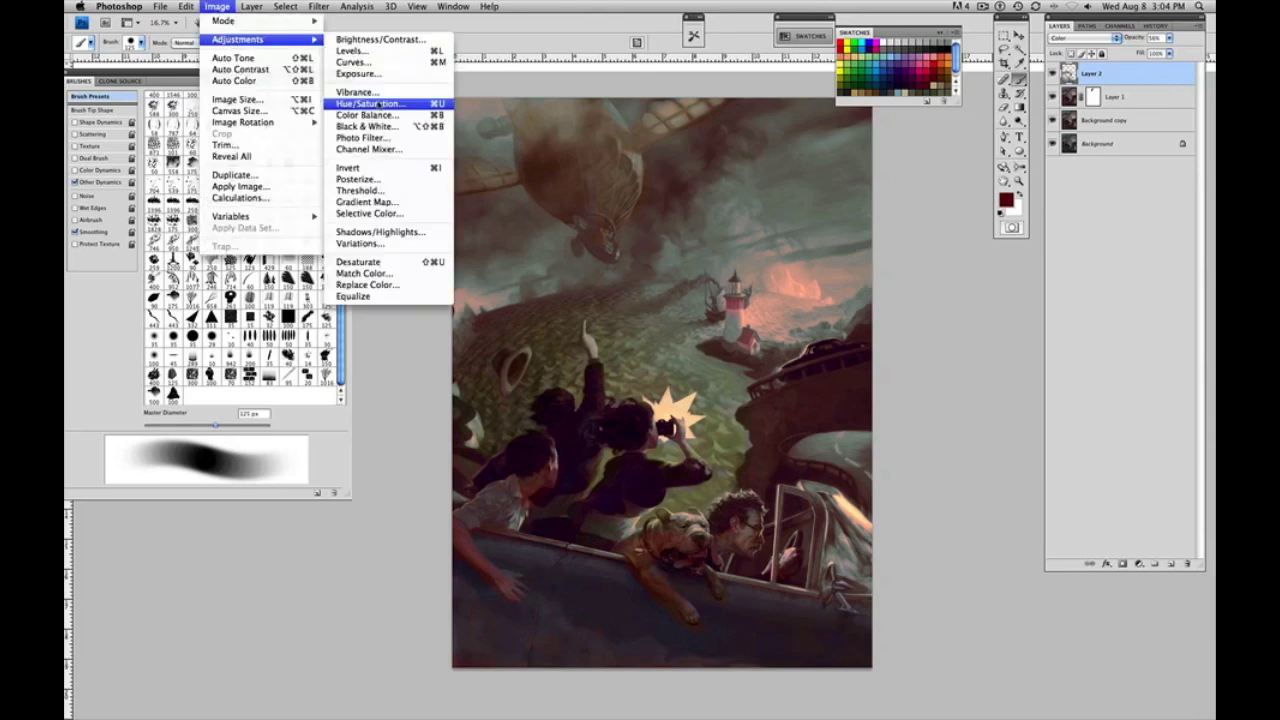
left_click(368, 104)
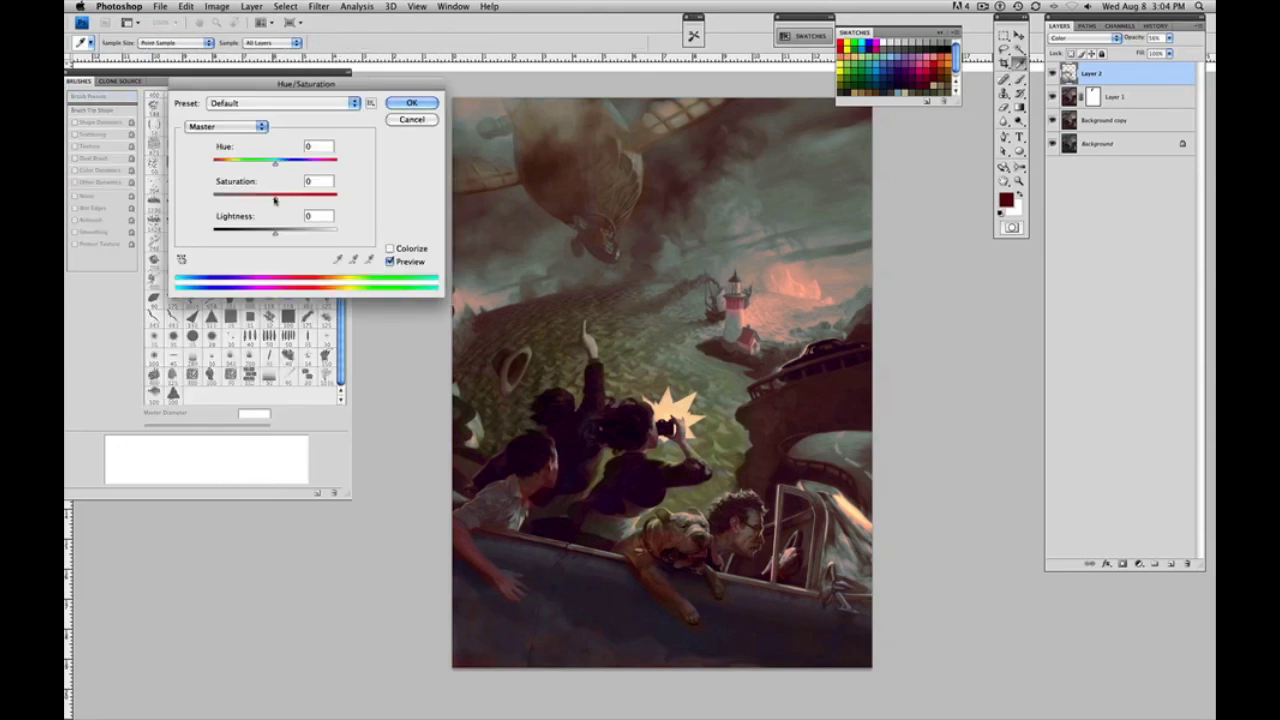
mouse_move(275, 162)
left_mouse_down()
mouse_move(246, 166)
mouse_move(345, 168)
mouse_move(266, 163)
mouse_move(264, 200)
mouse_move(265, 167)
mouse_move(277, 166)
mouse_move(266, 168)
left_mouse_up()
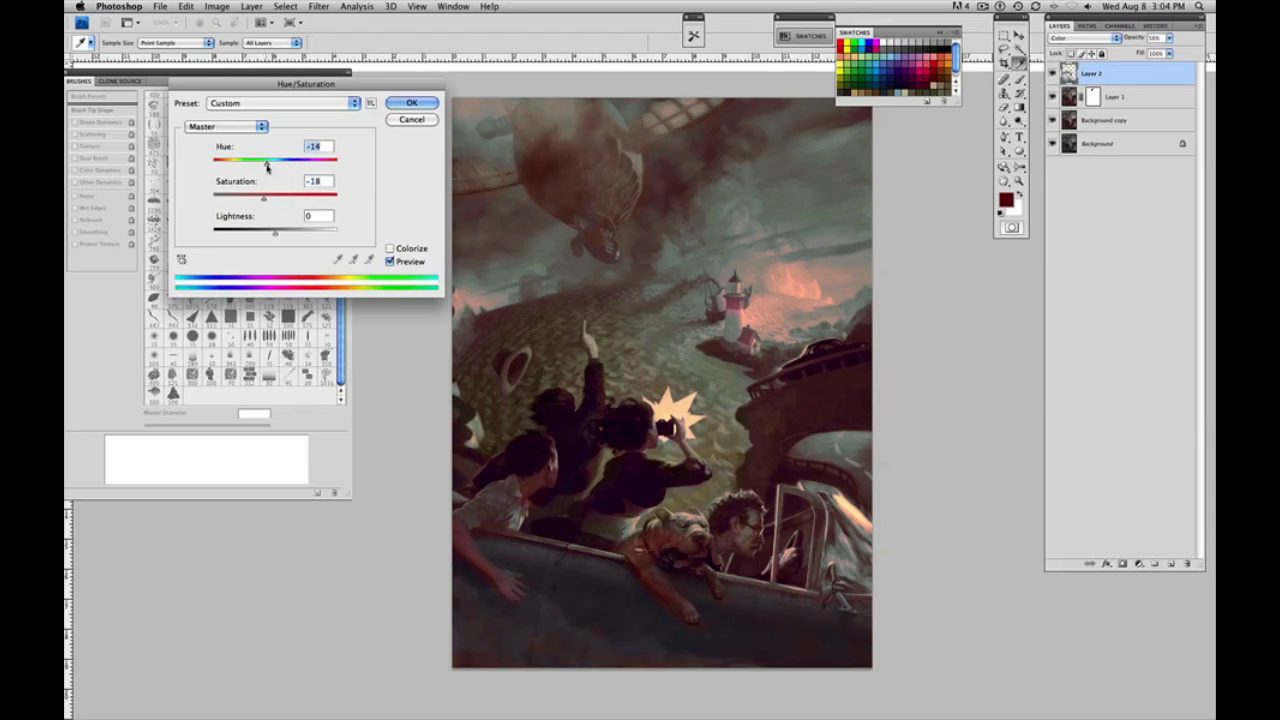
left_click(408, 104)
key("b")
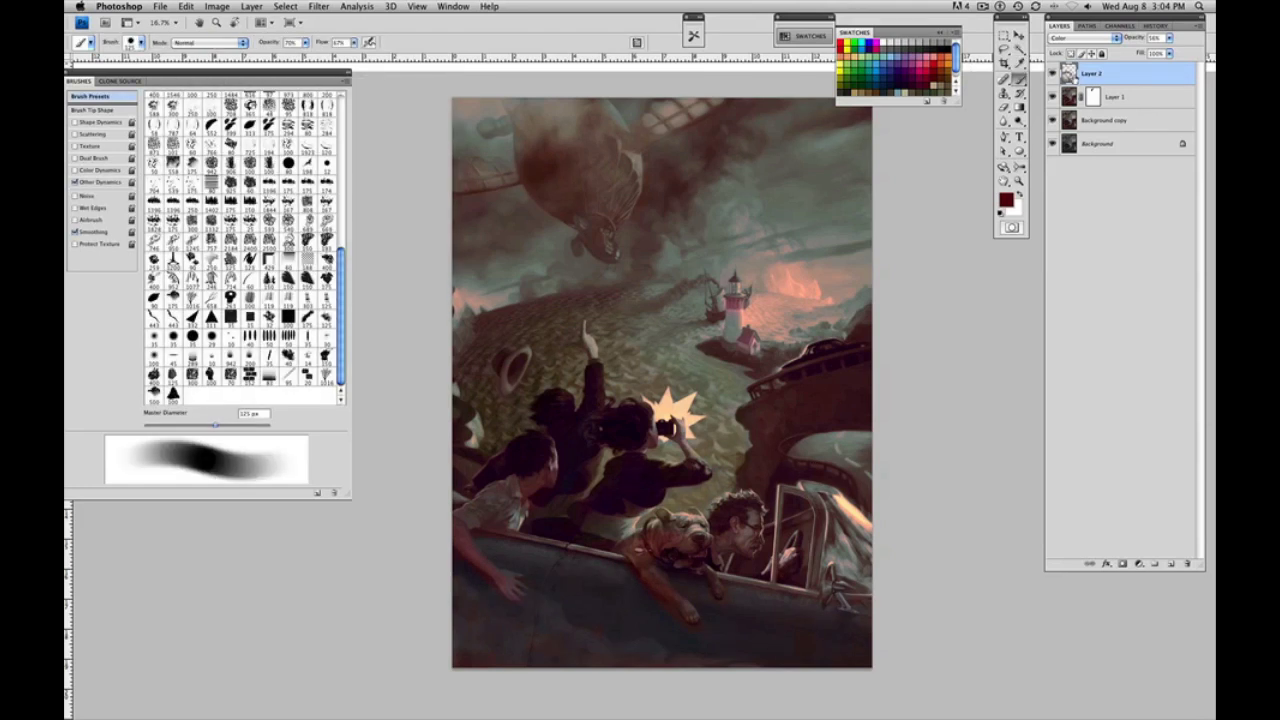
key("super+z")
key("super+z")
left_click_drag(1074, 74, 1170, 563)
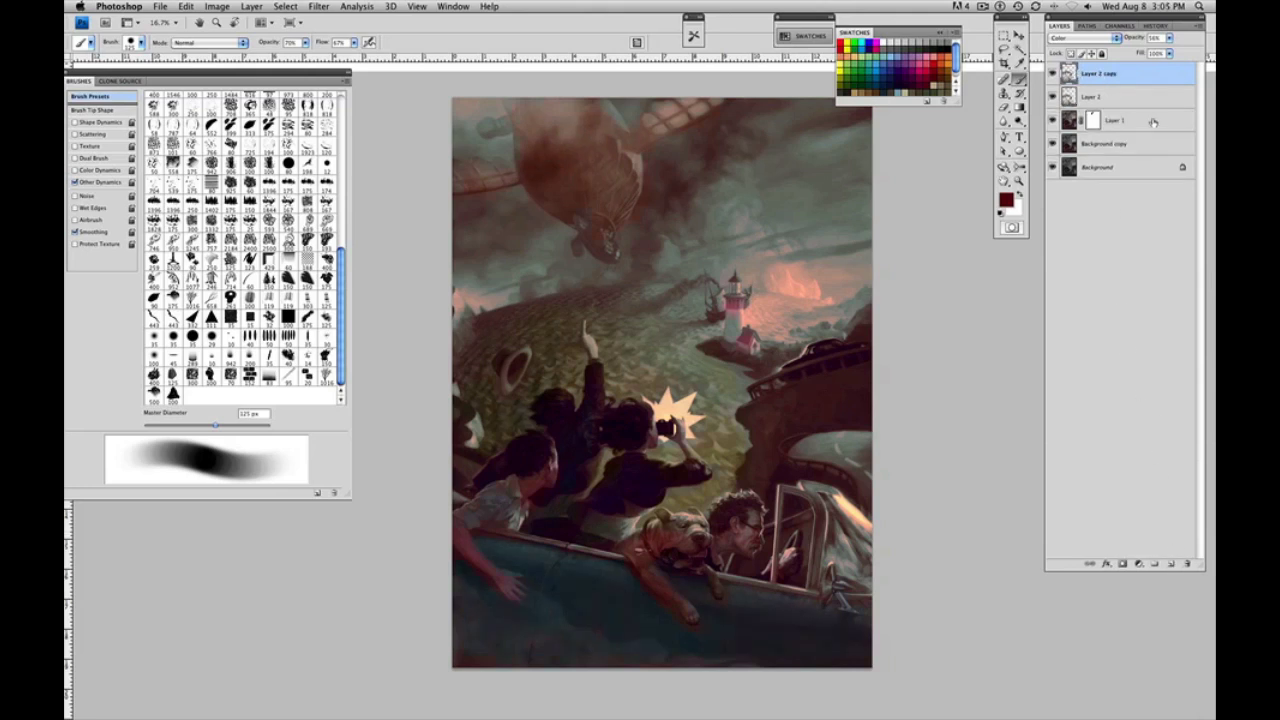
left_click_drag(1079, 118, 1170, 563)
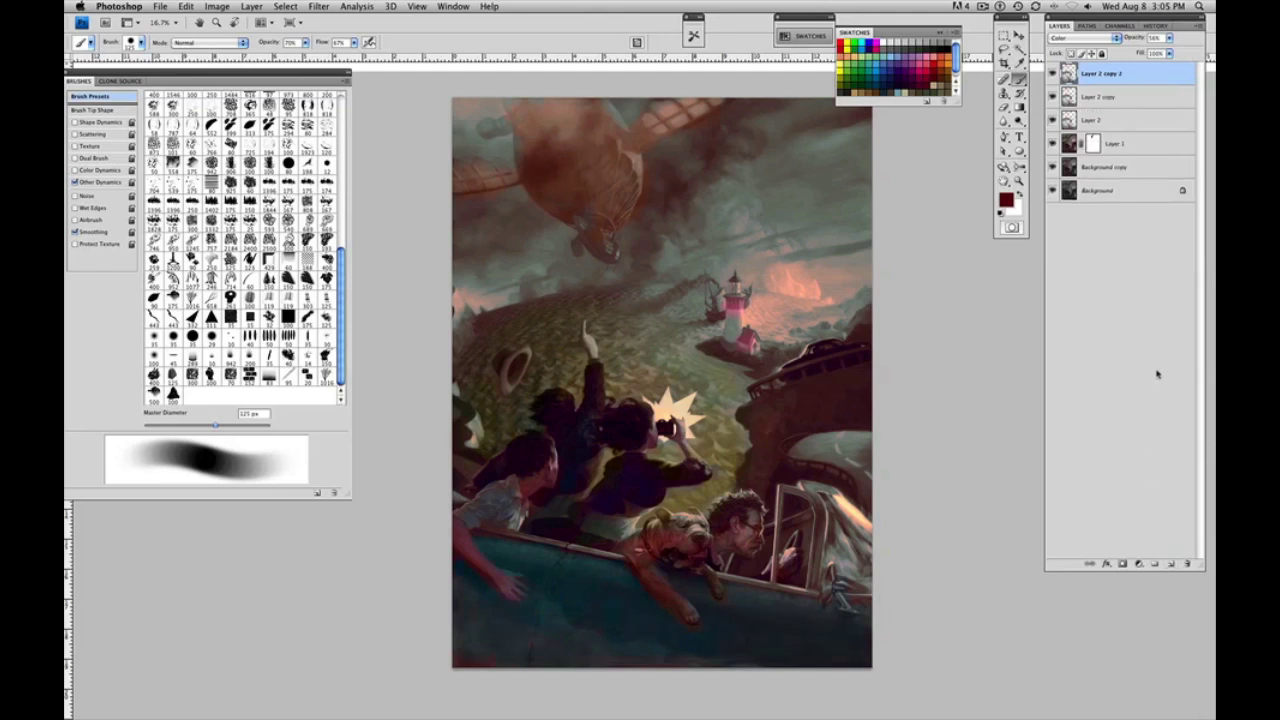
left_click(1053, 73)
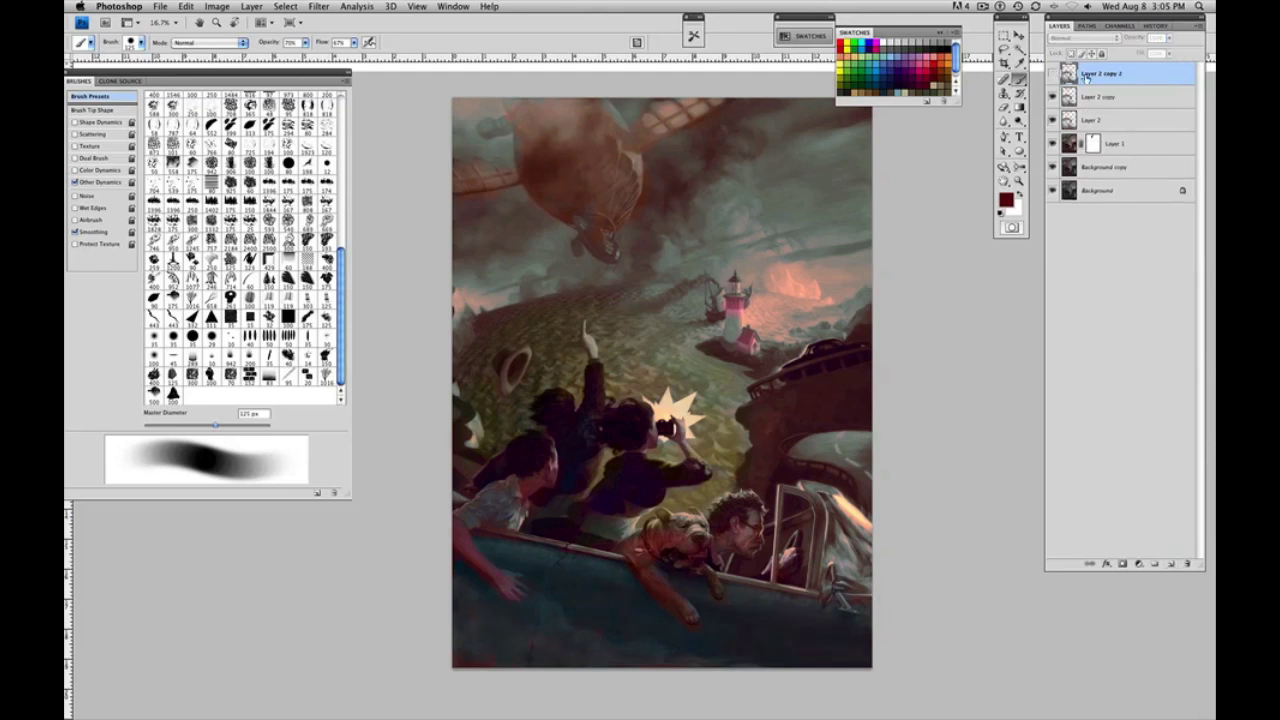
left_click_drag(1127, 74, 1187, 563)
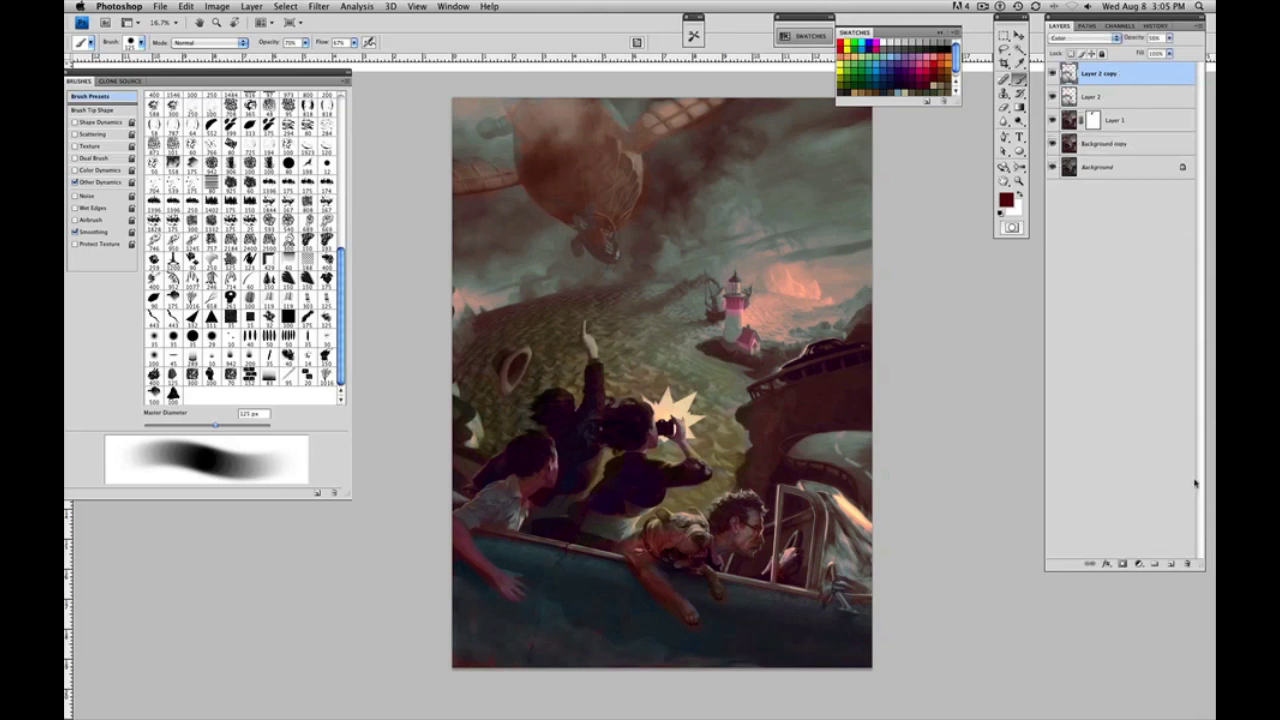
left_click_drag(1133, 95, 1187, 563)
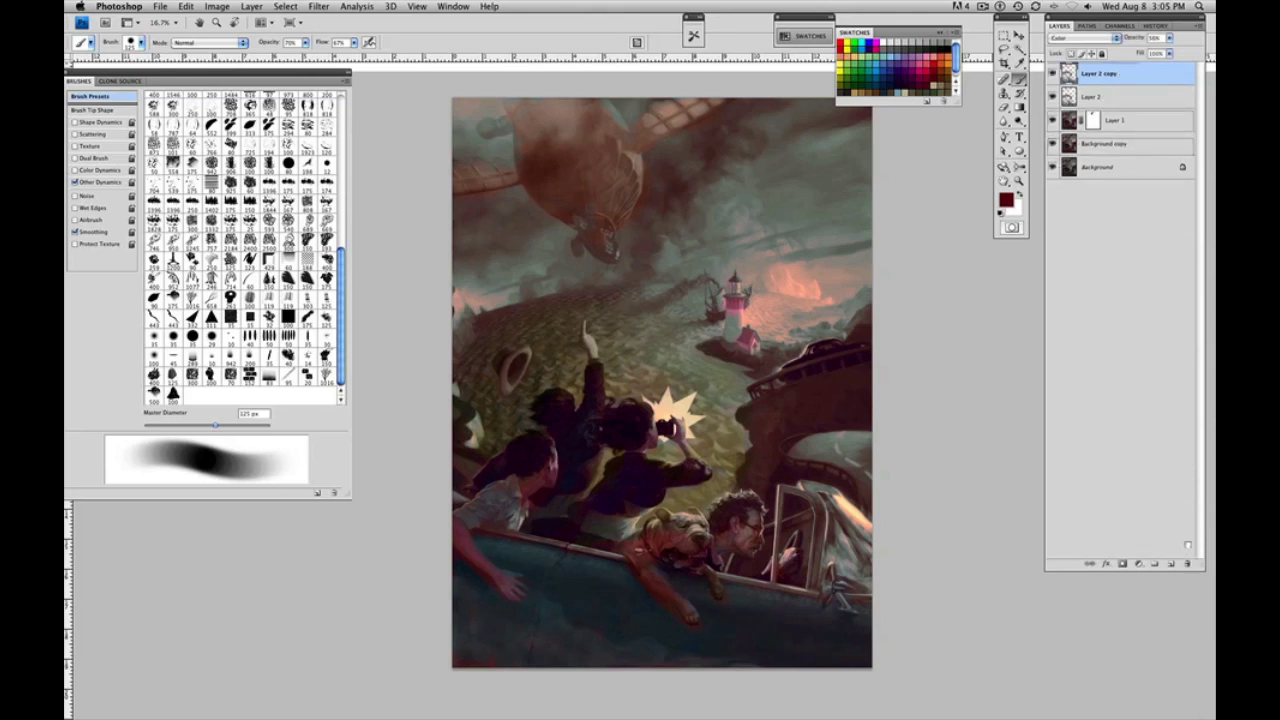
- Apply Selective Color to Layer 2's Reds with Cyan -52 and Magenta -51
left_click(289, 7)
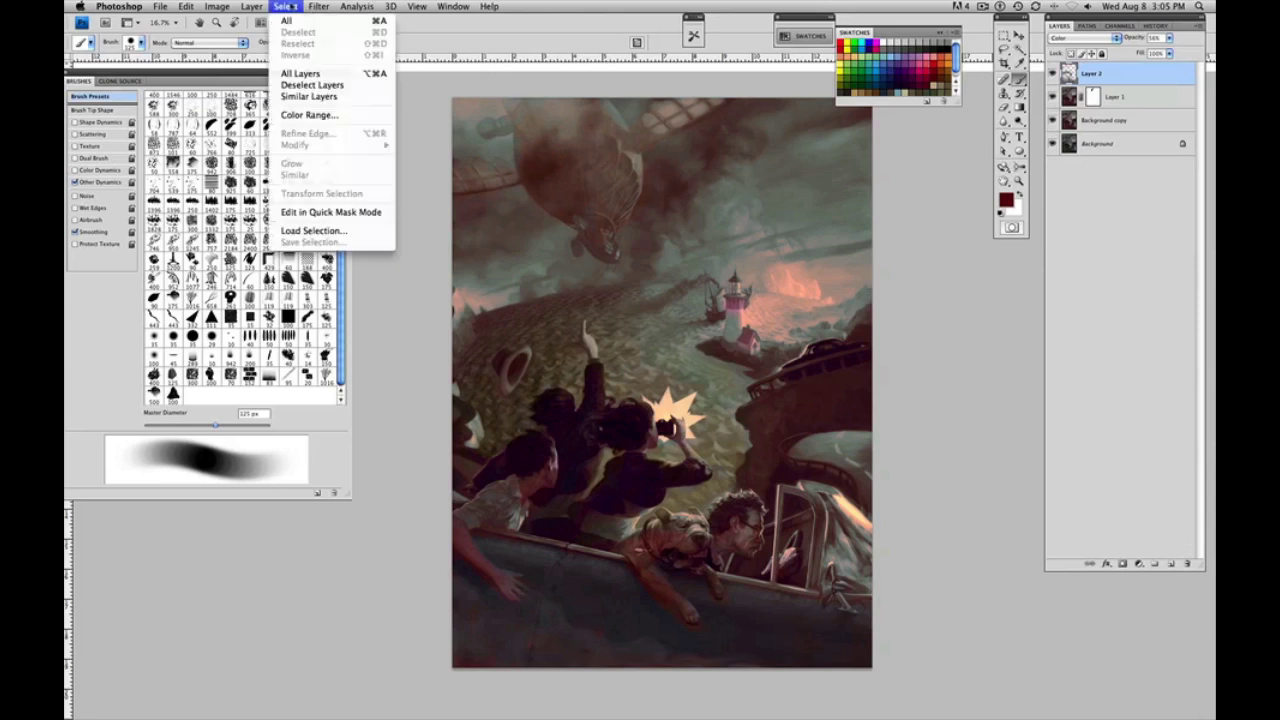
mouse_move(218, 8)
mouse_move(227, 40)
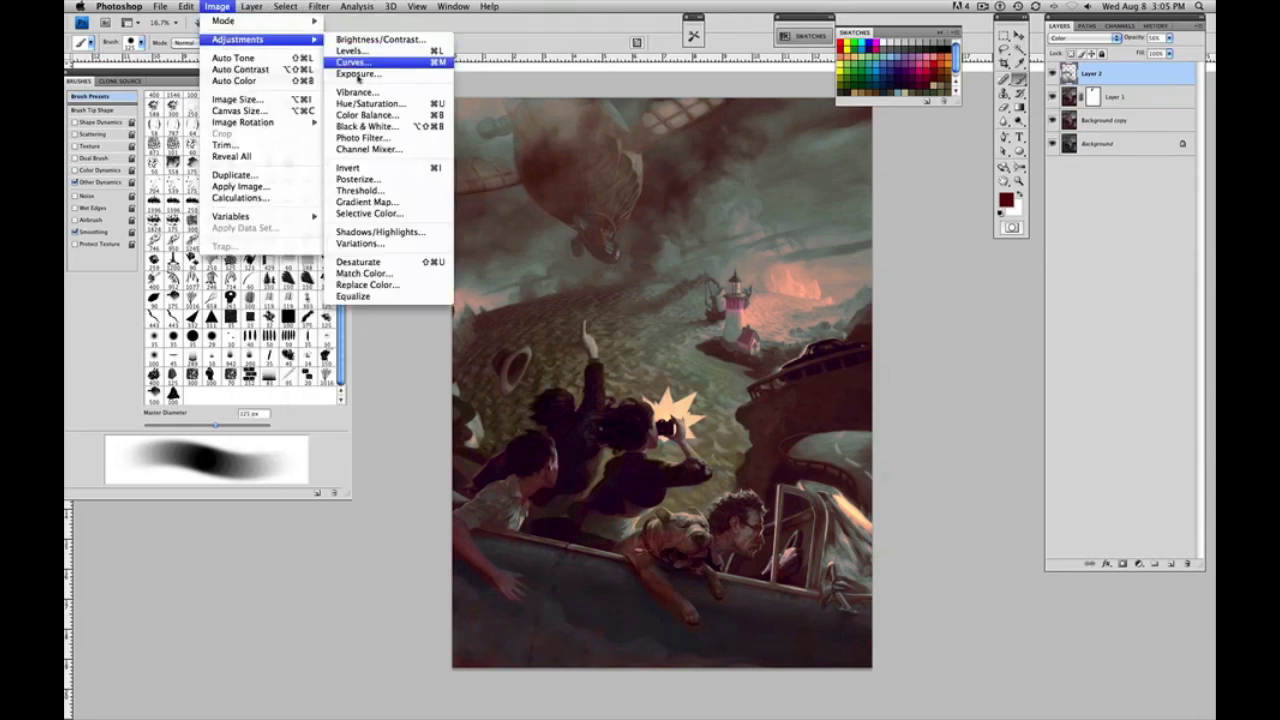
left_click(370, 213)
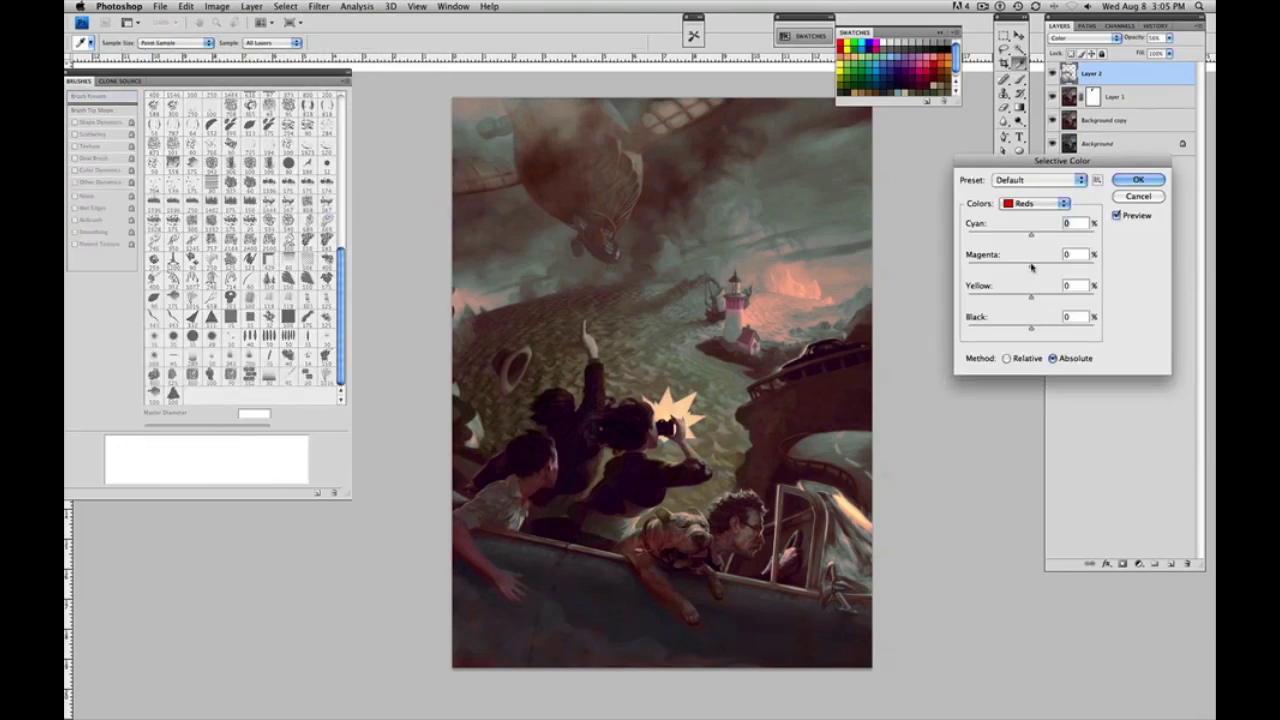
left_click_drag(1031, 265, 1081, 297)
left_click_drag(1031, 235, 997, 243)
left_click(1145, 181)
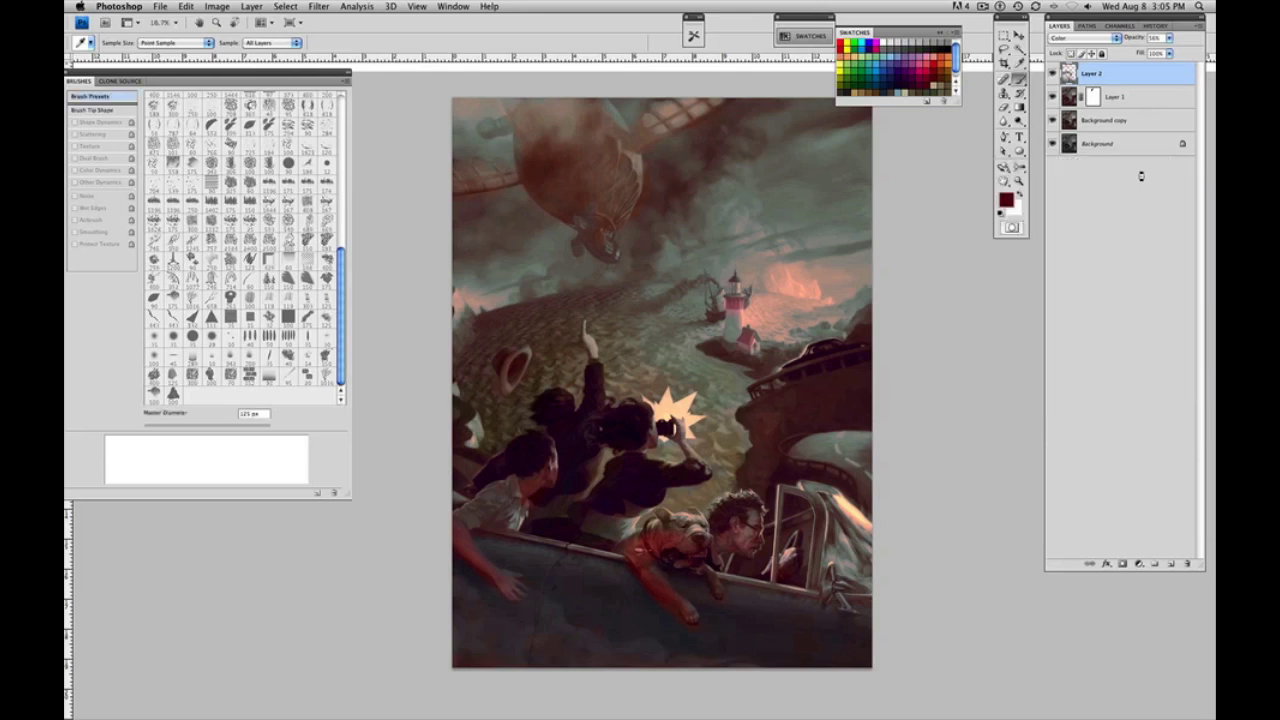
- With a 90–100 px brush, sample near-black, dark purple-red and the sky's salmon to retouch Layer 2
key("b")
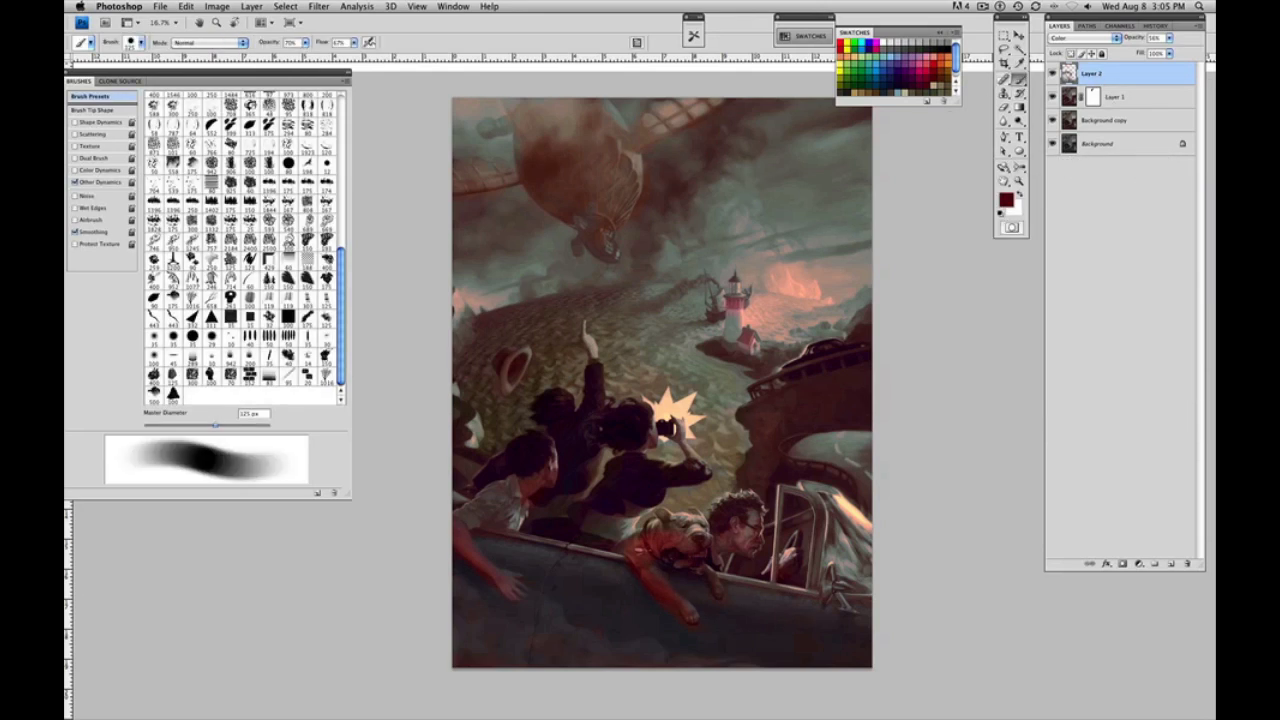
key("bracketleft")
left_click(666, 618, "alt")
left_click(652, 600, "alt")
key("bracketleft")
left_click(800, 285, "alt")
key("bracketright")
left_click(1117, 38)
- Keep Layer 2 in Color blend mode and set its opacity to 67%
left_click(1117, 38)
left_click(1168, 37)
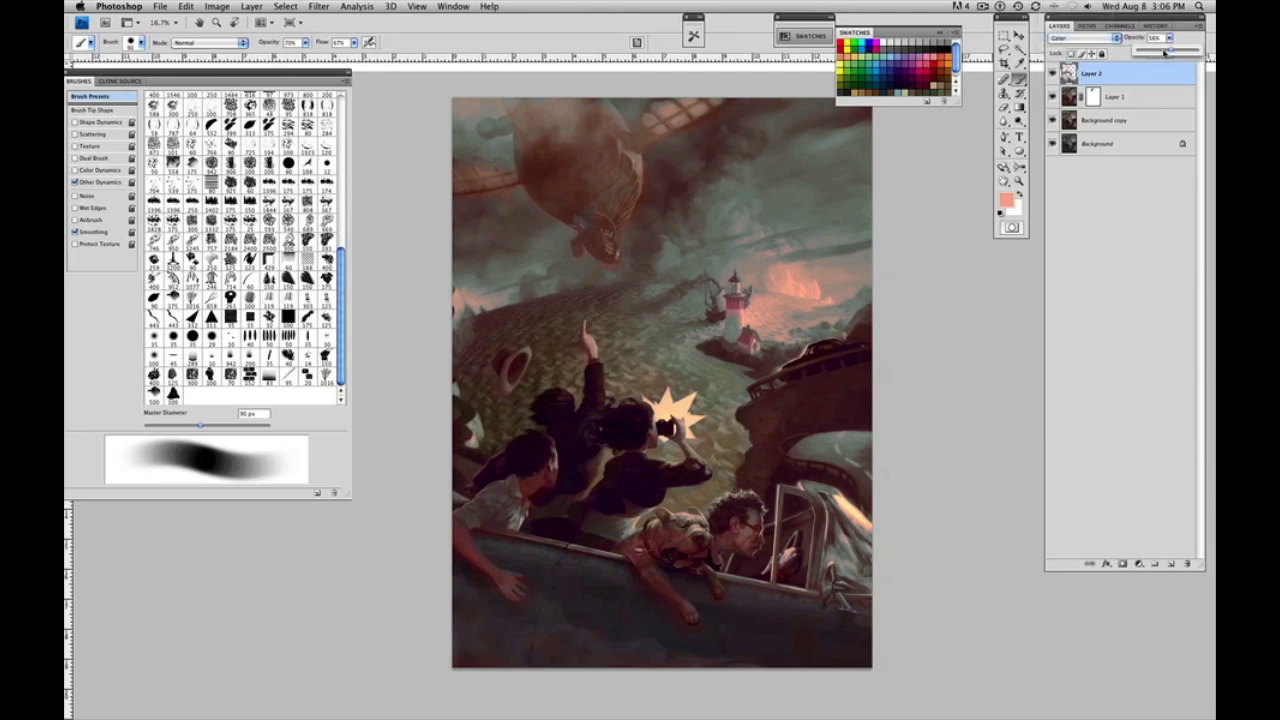
left_click_drag(1169, 56, 1179, 57)
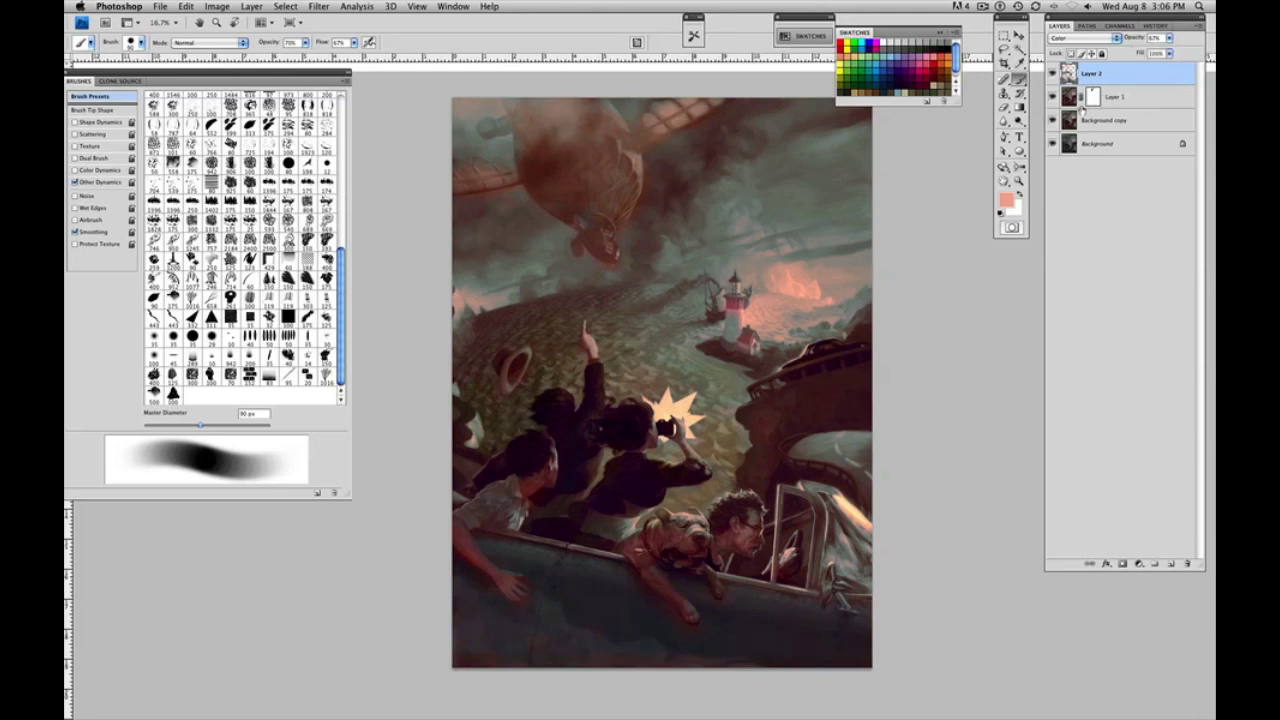
- Try merging Layer 2 down with Apply, then undo the merge
key("super+e")
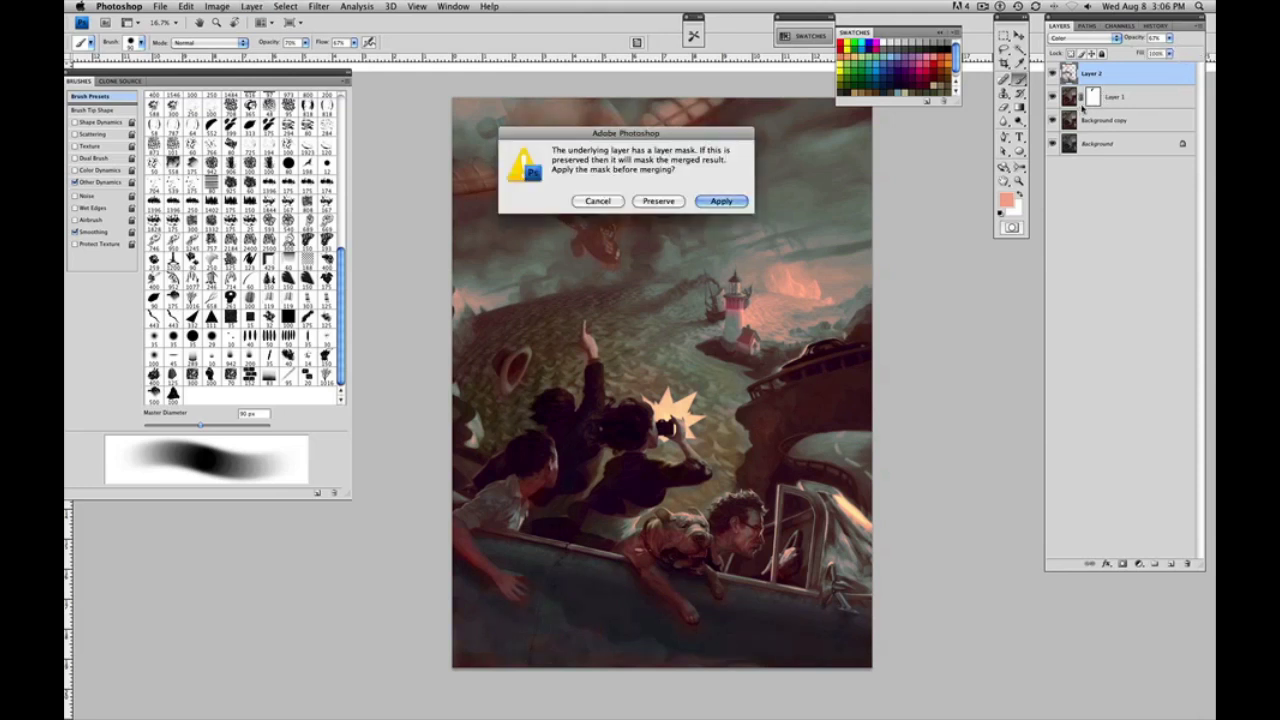
left_click(725, 203)
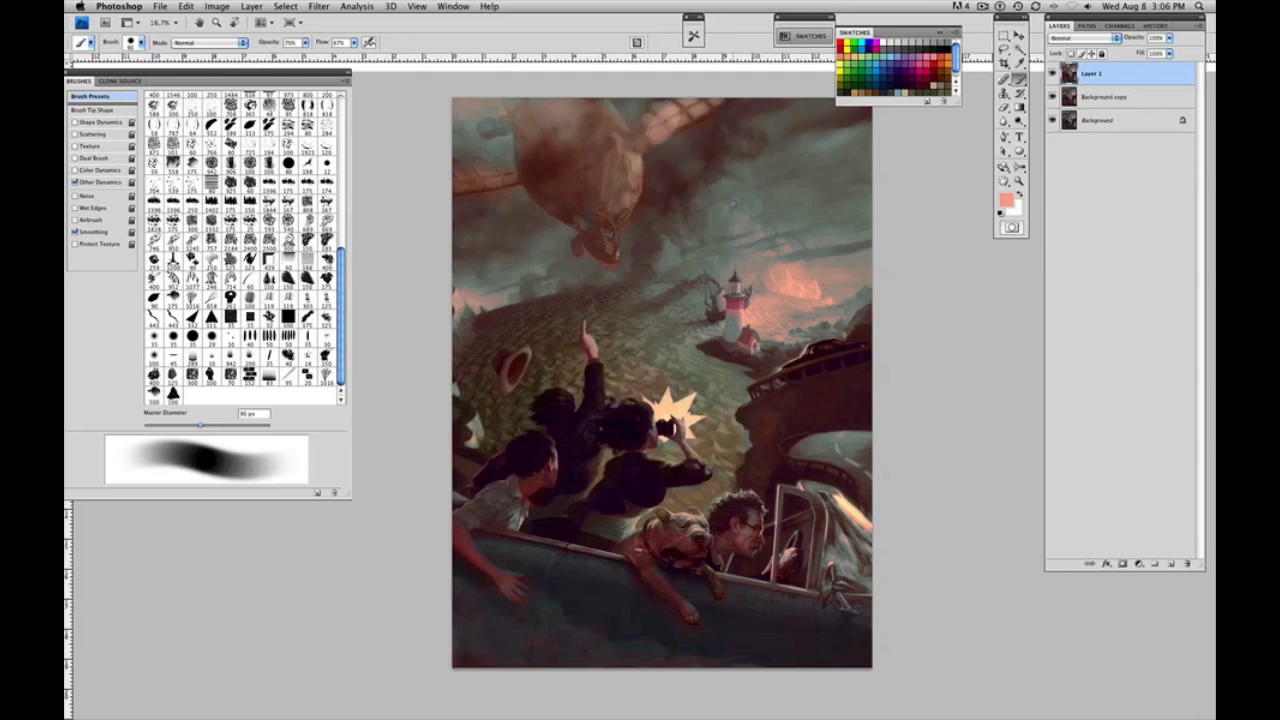
key("super+z")
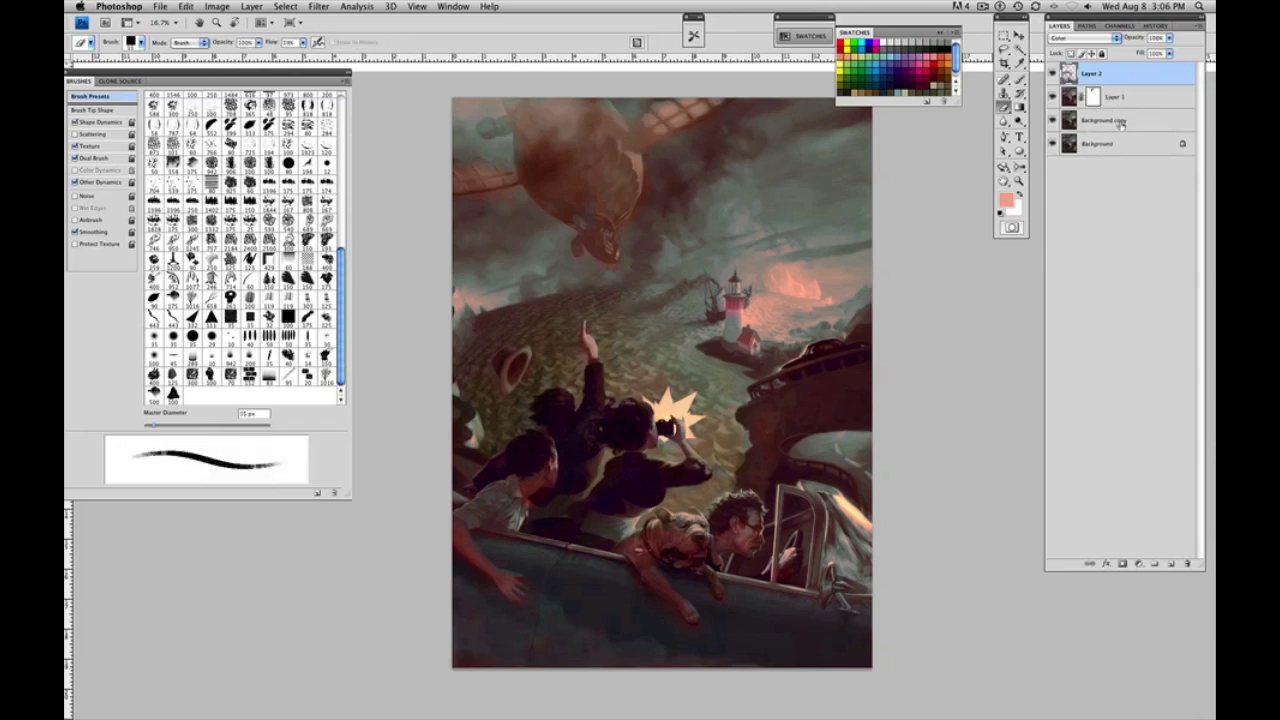
left_click(1117, 121)
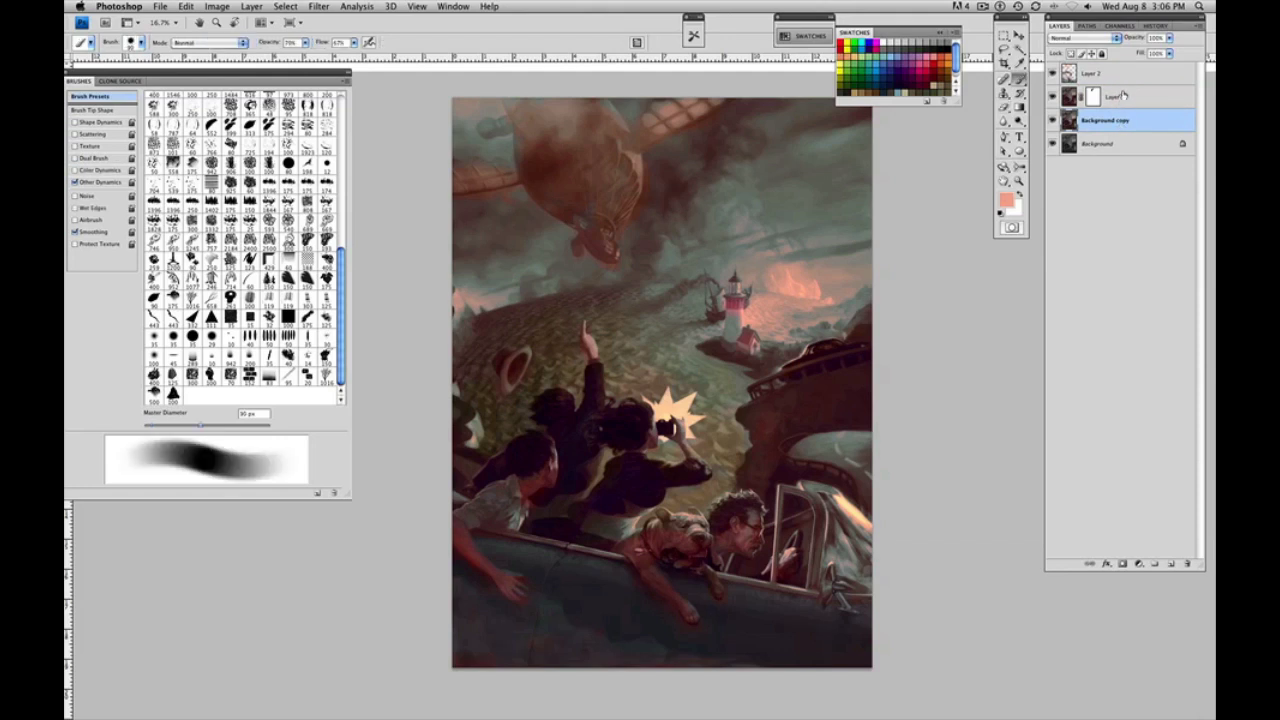
left_click(1124, 97)
left_click(1130, 74)
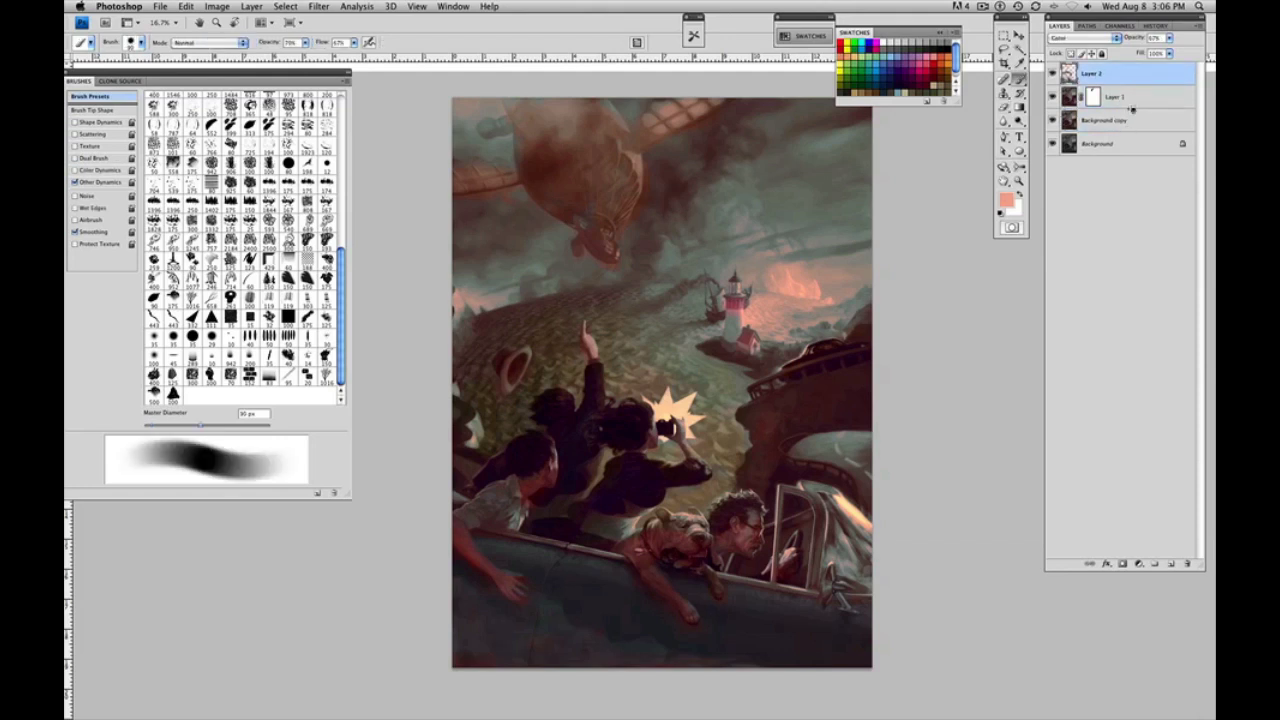
left_click(1130, 100, "shift")
left_click(1135, 120, "shift")
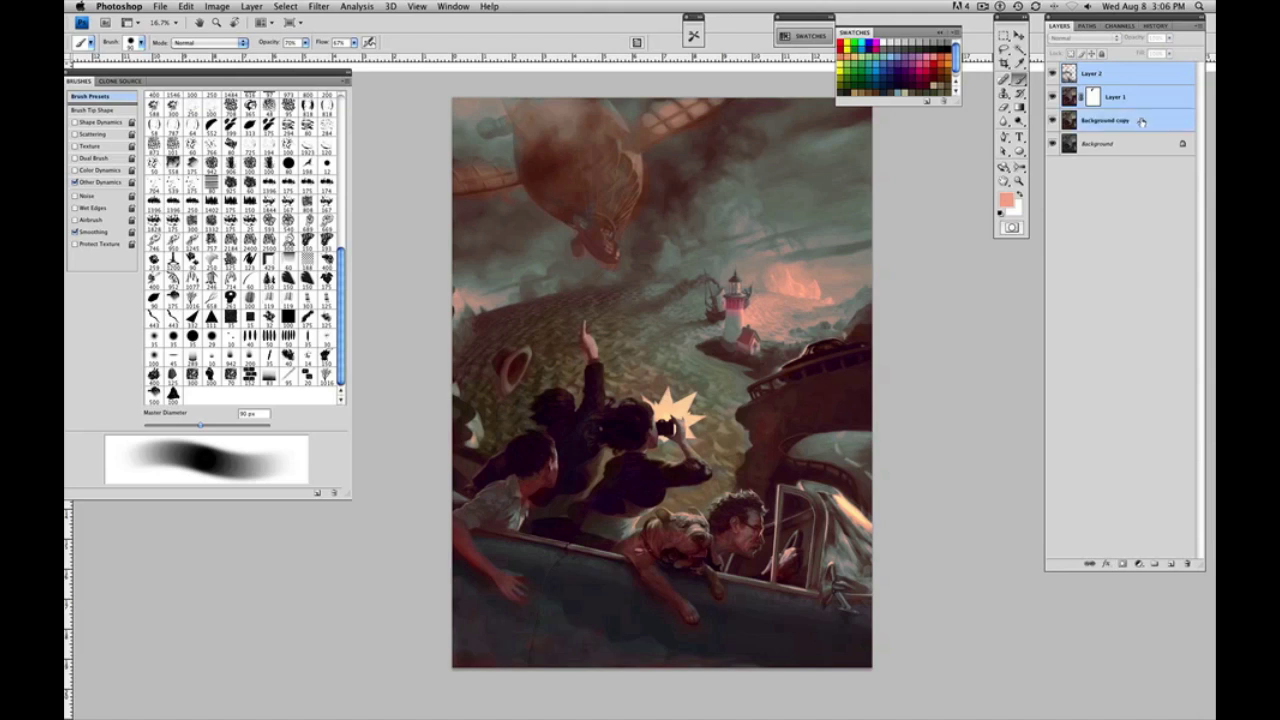
key("super+e")
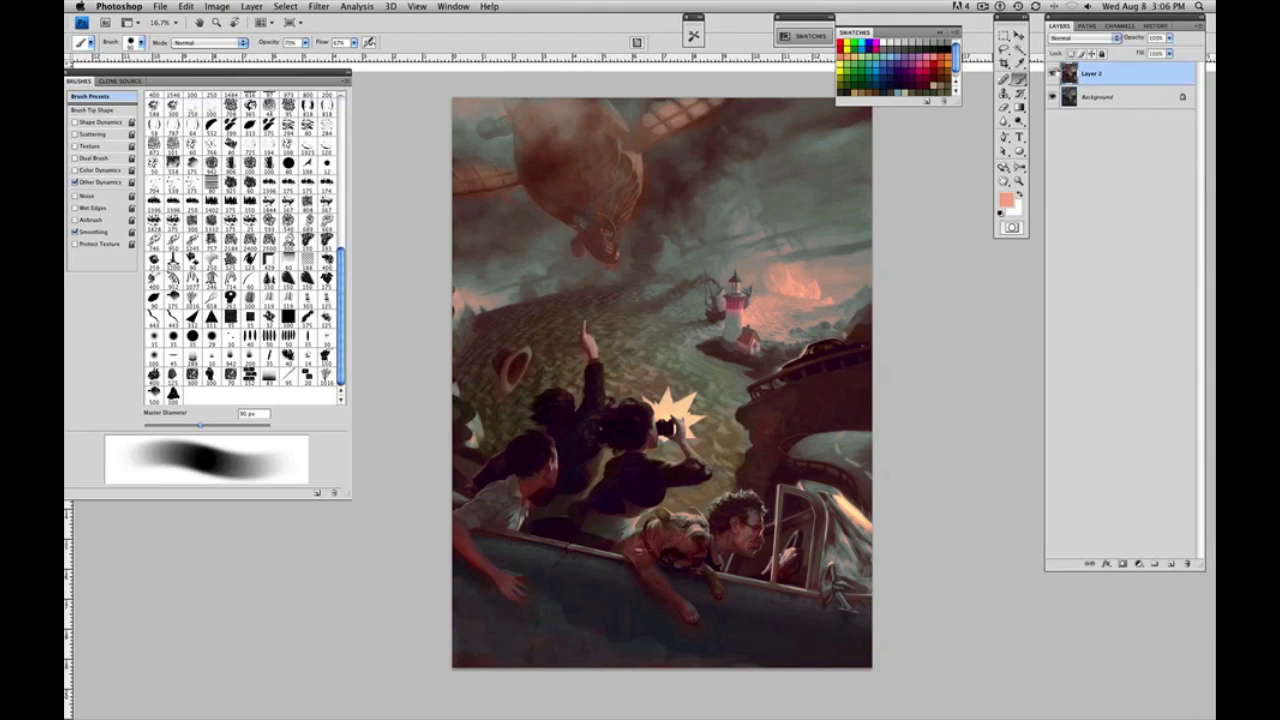
key("super+z")
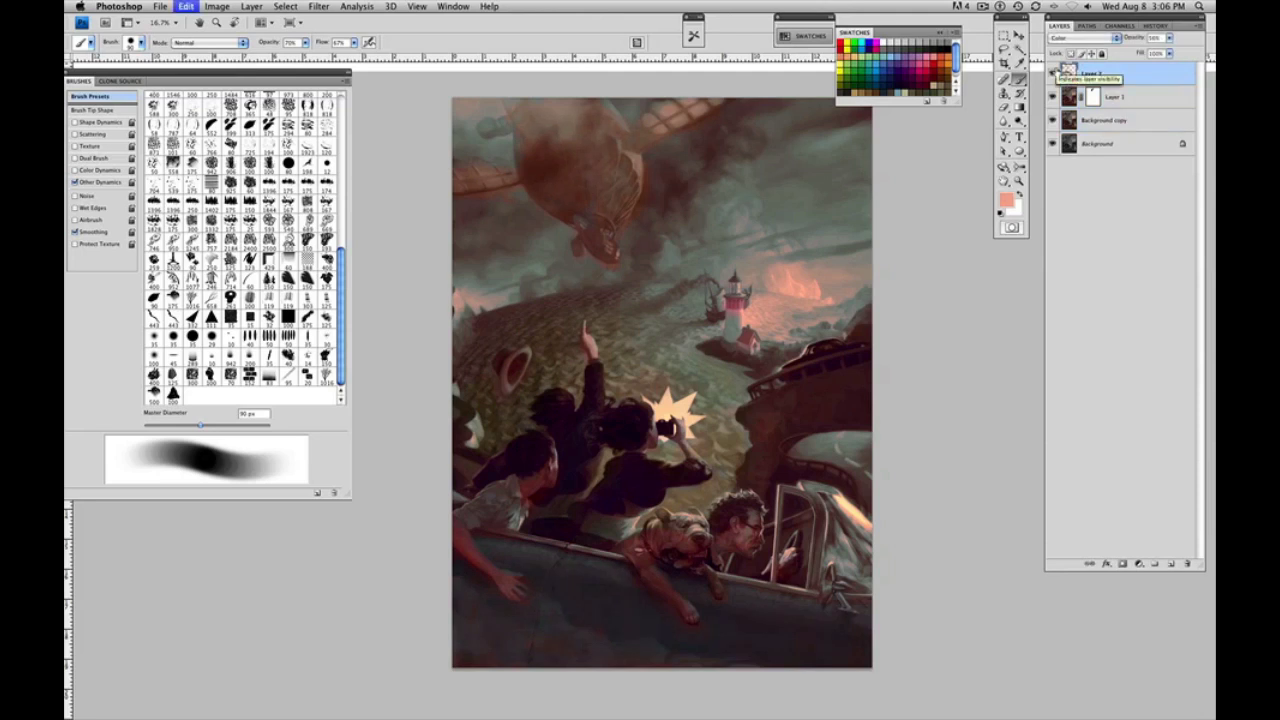
key("super+z")
key("super+z")
- Step the History panel back to an earlier Brush Tool state, then return to Layers
left_click(1155, 25)
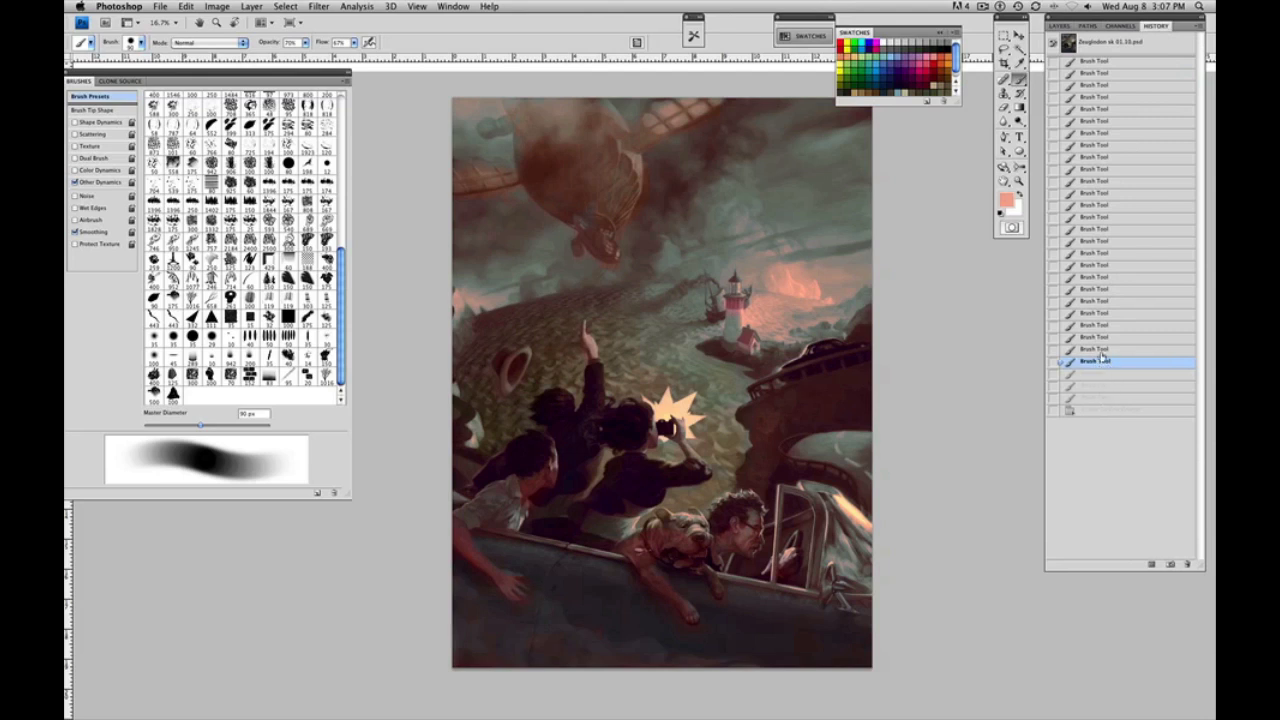
left_click(1096, 290)
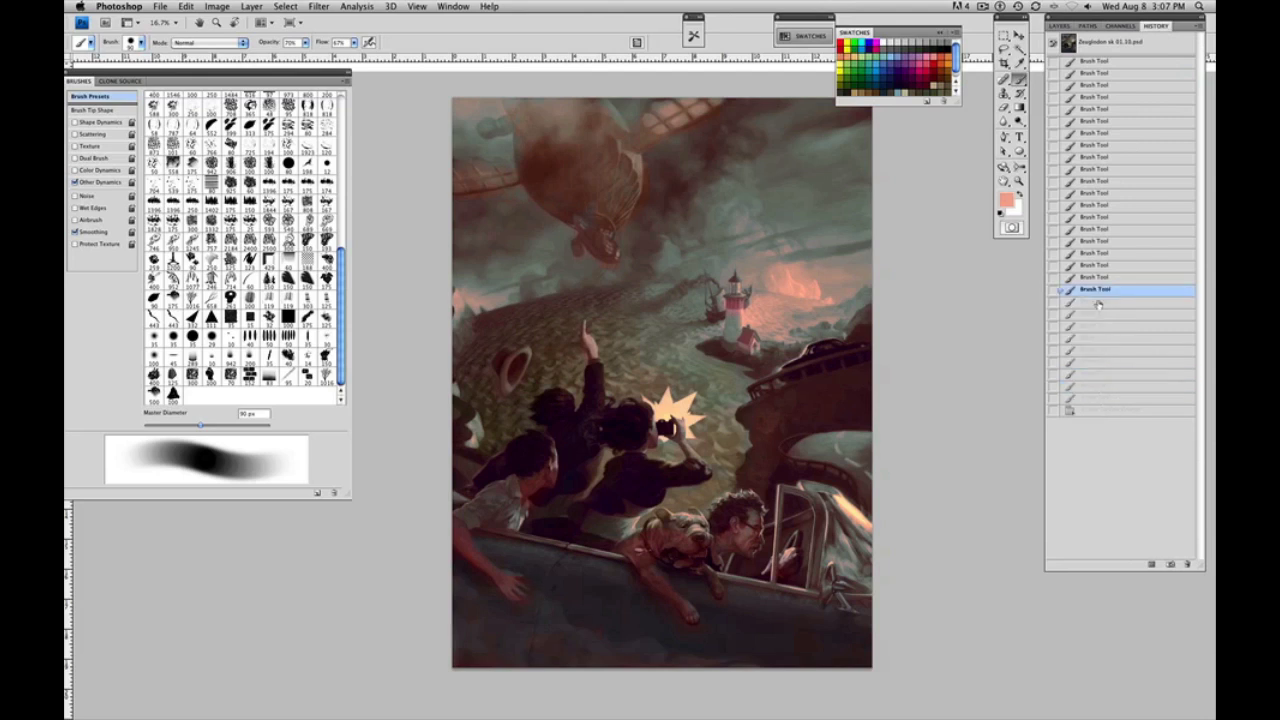
left_click(1094, 398)
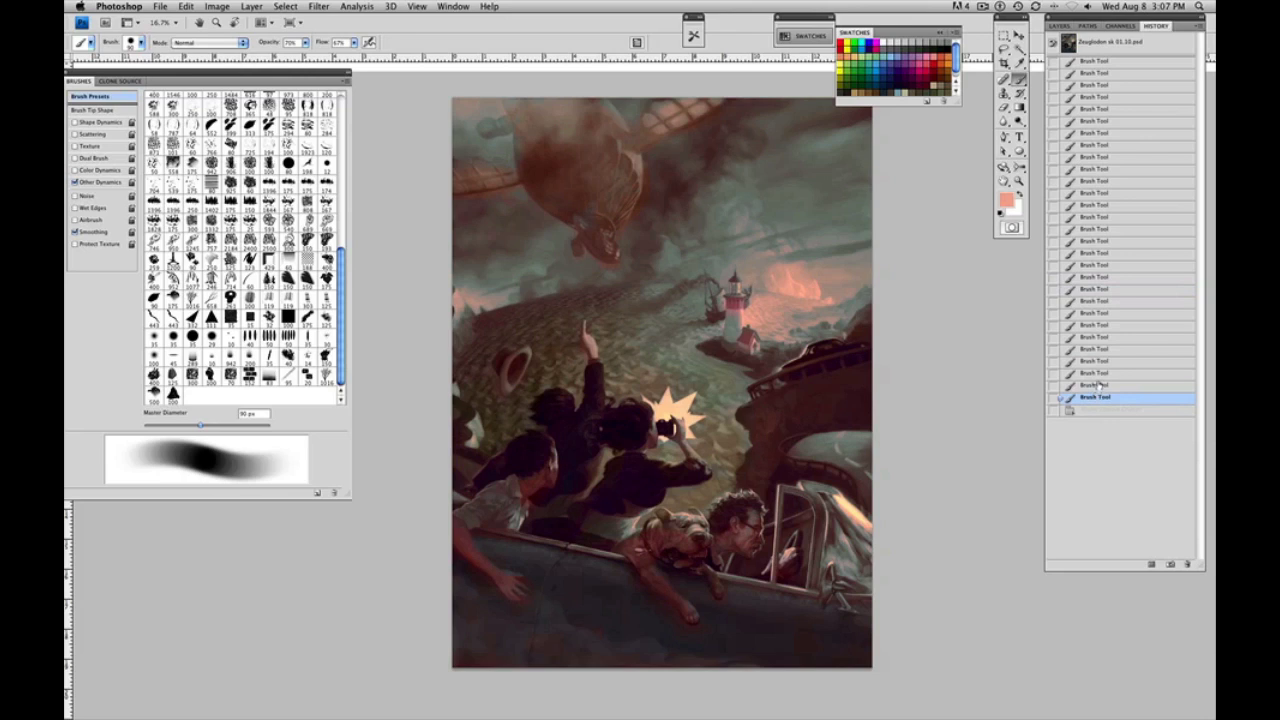
left_click(1098, 376)
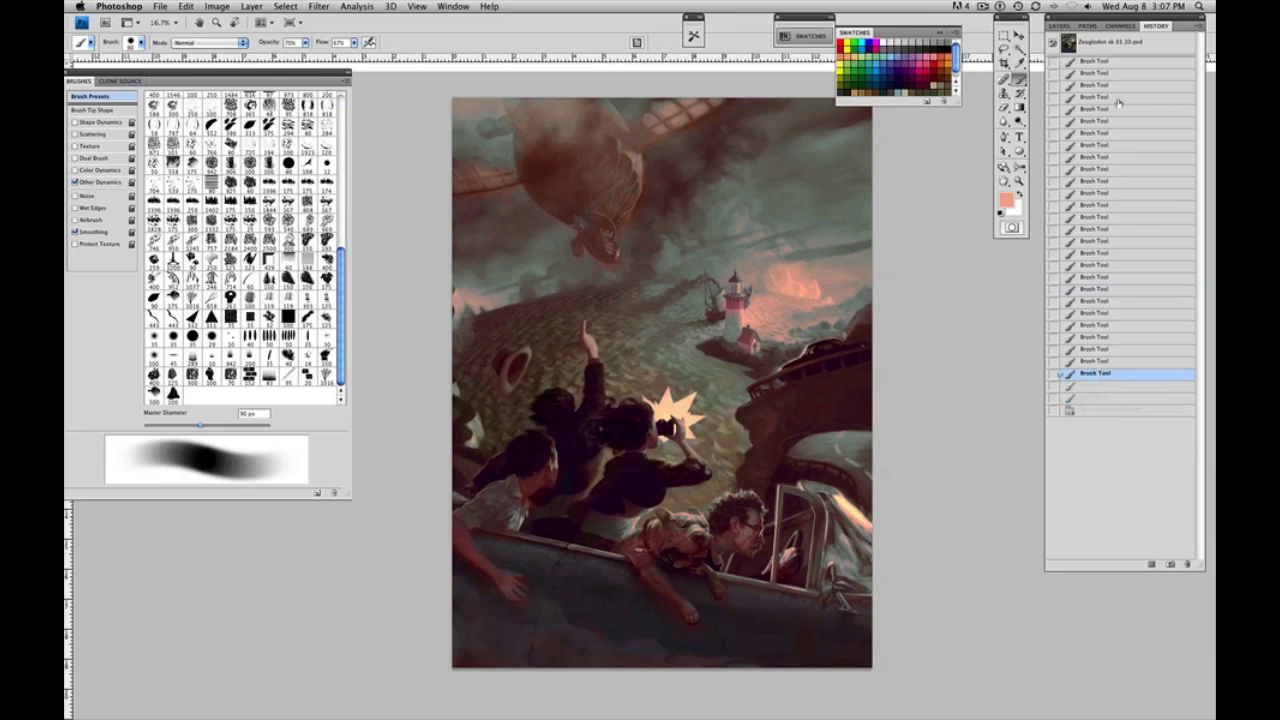
left_click(1073, 25)
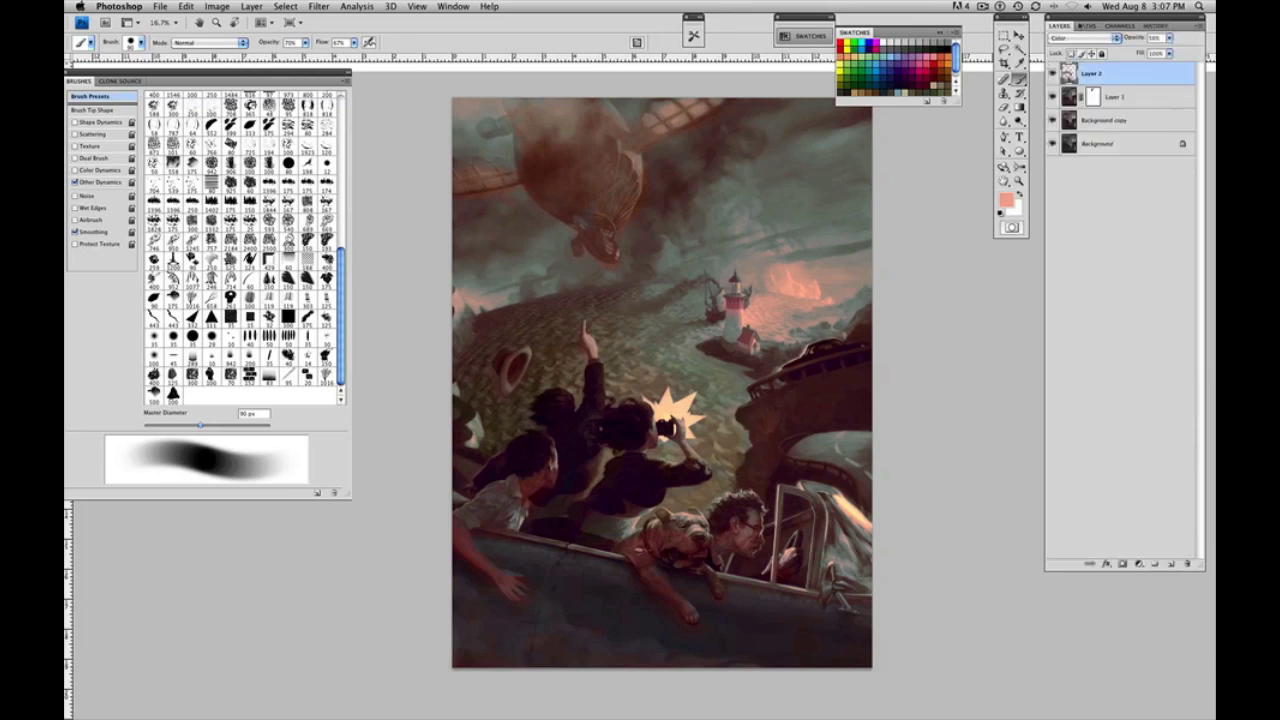
- Merge Layer 2, Layer 1 and Background copy into one layer, then open Image > Adjustments
left_click(1141, 97, "shift")
left_click(1139, 122, "shift")
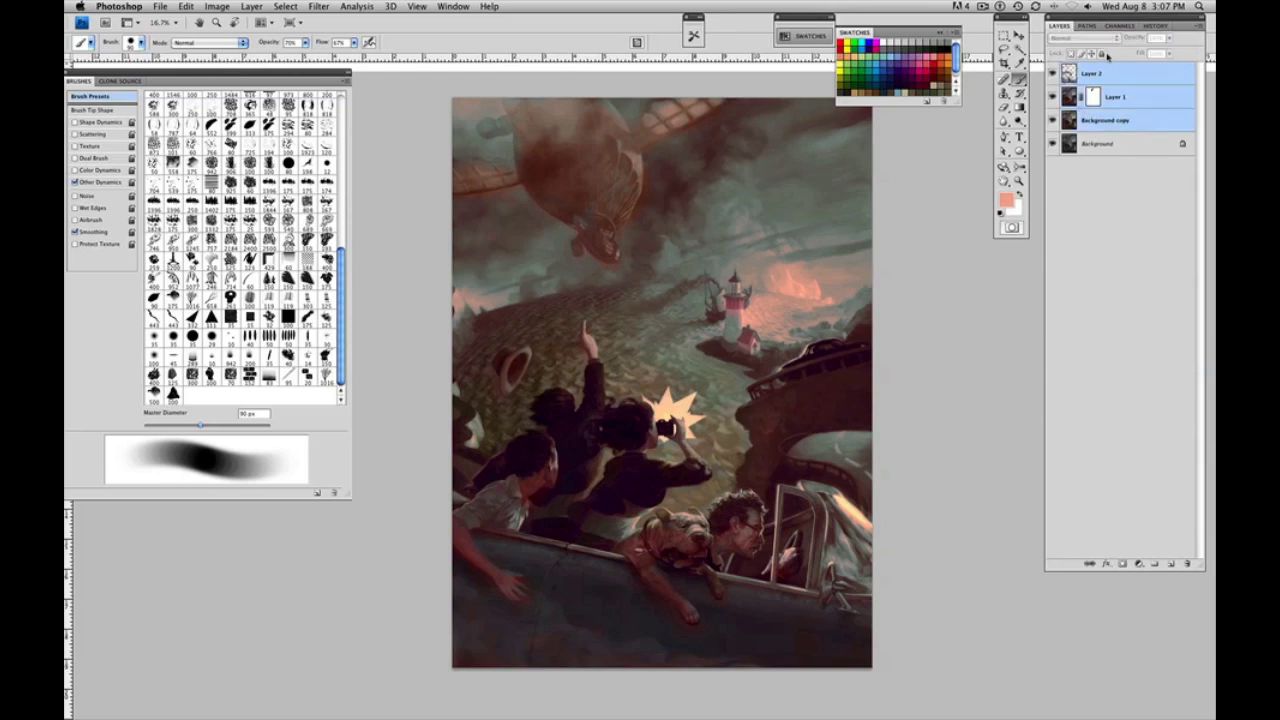
key("super+e")
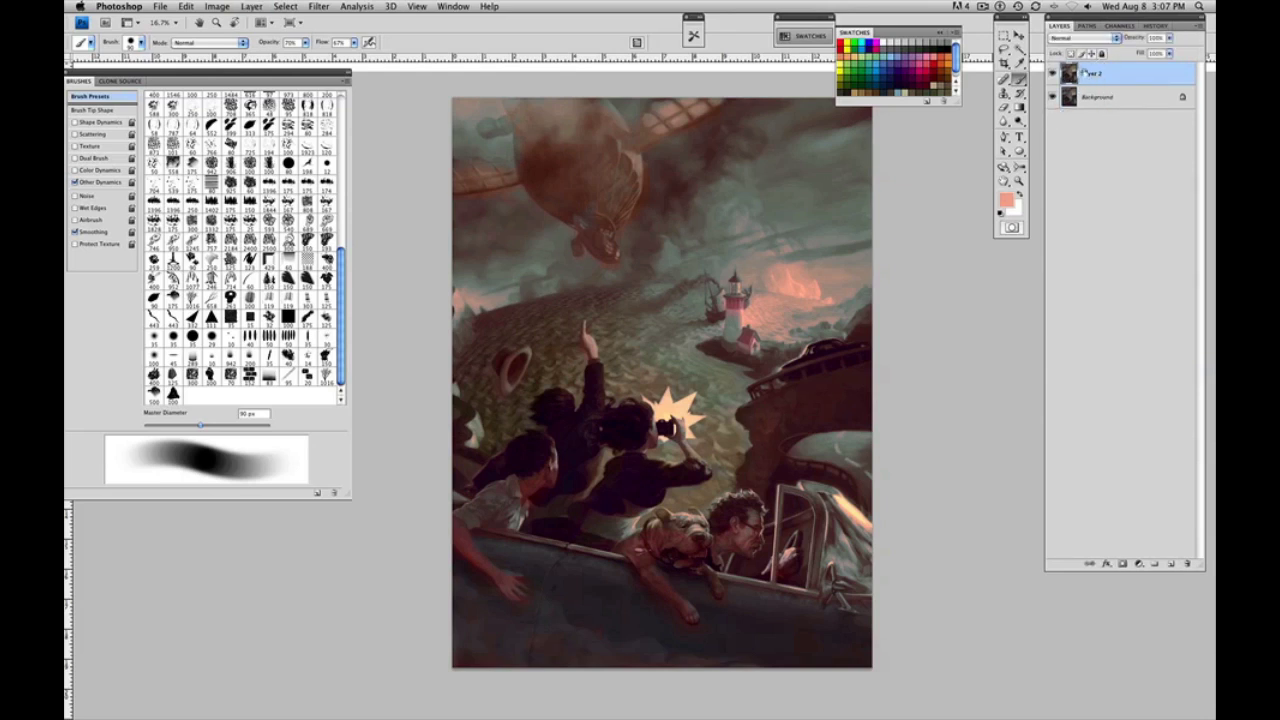
left_click(285, 6)
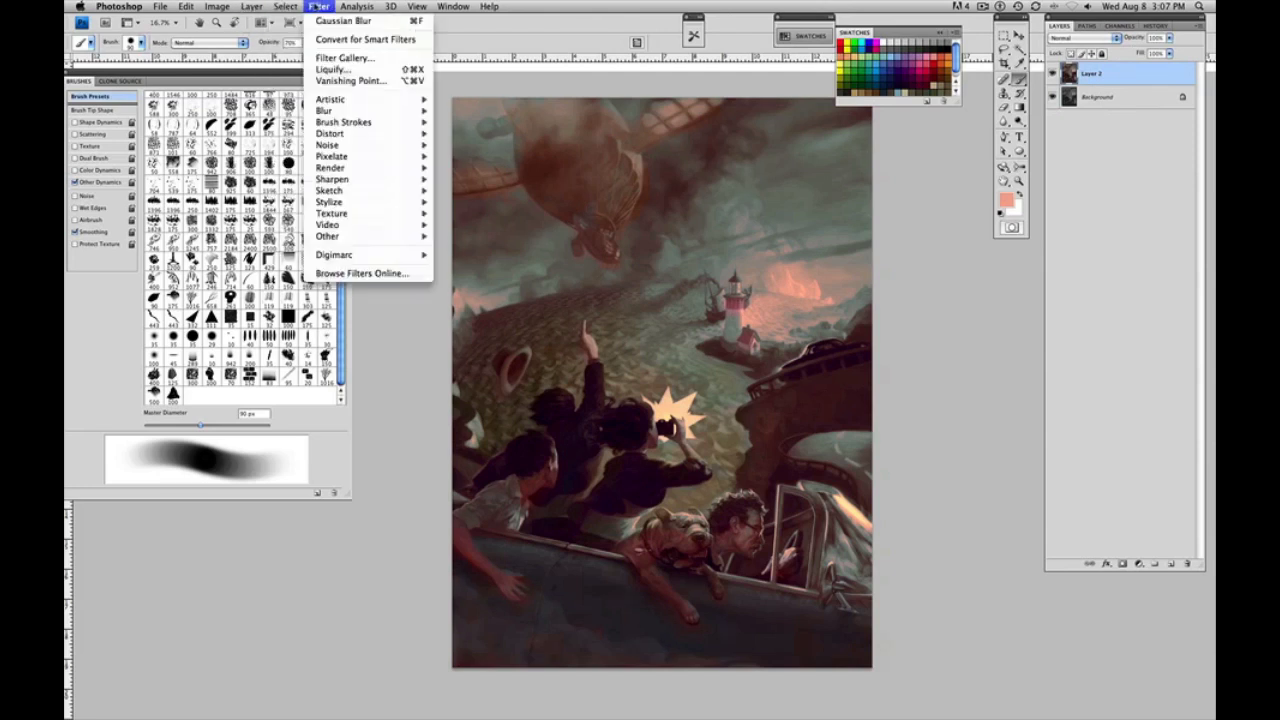
mouse_move(233, 43)
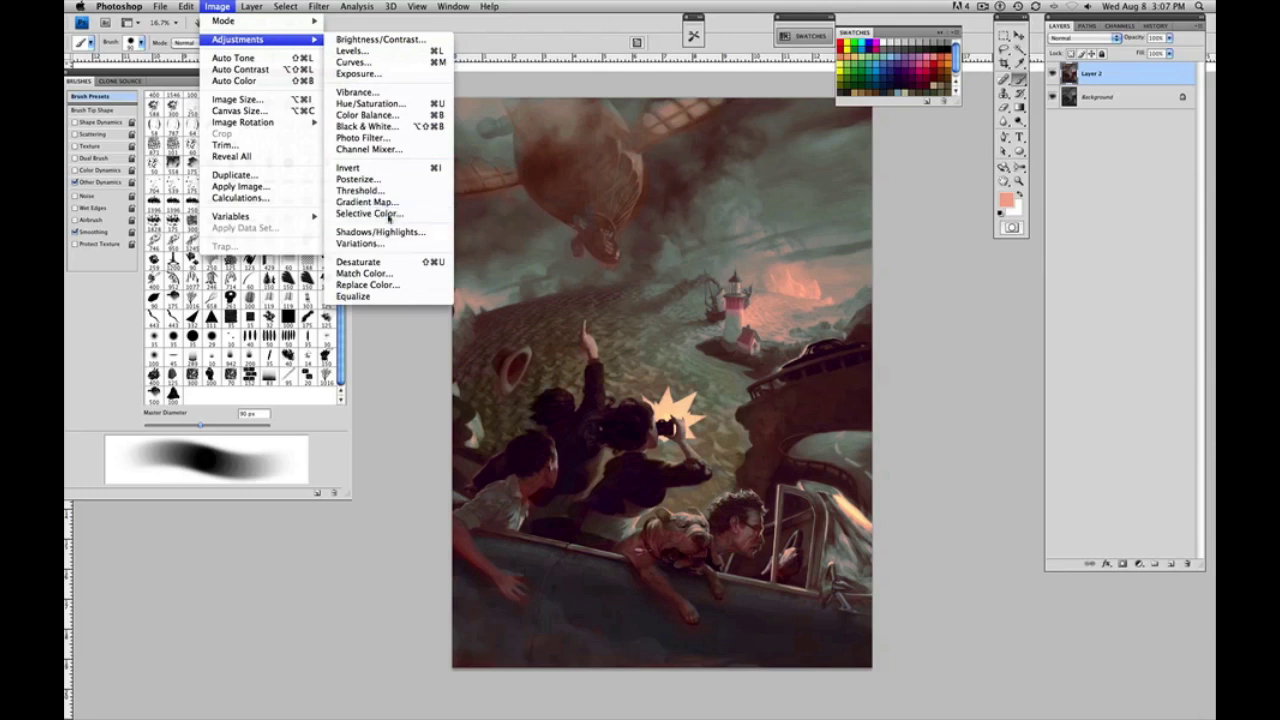
- Open Selective Color and set the Reds to Cyan +19, Magenta +11
left_click(389, 214)
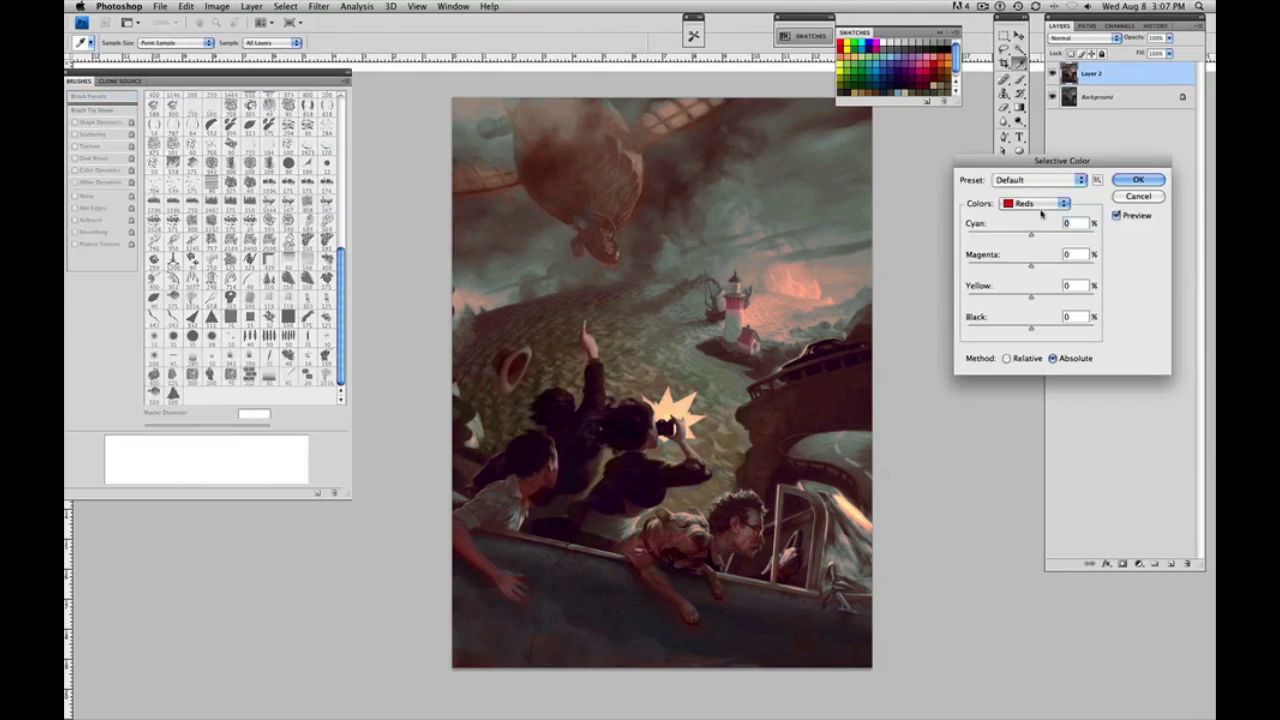
left_click_drag(1028, 232, 1034, 268)
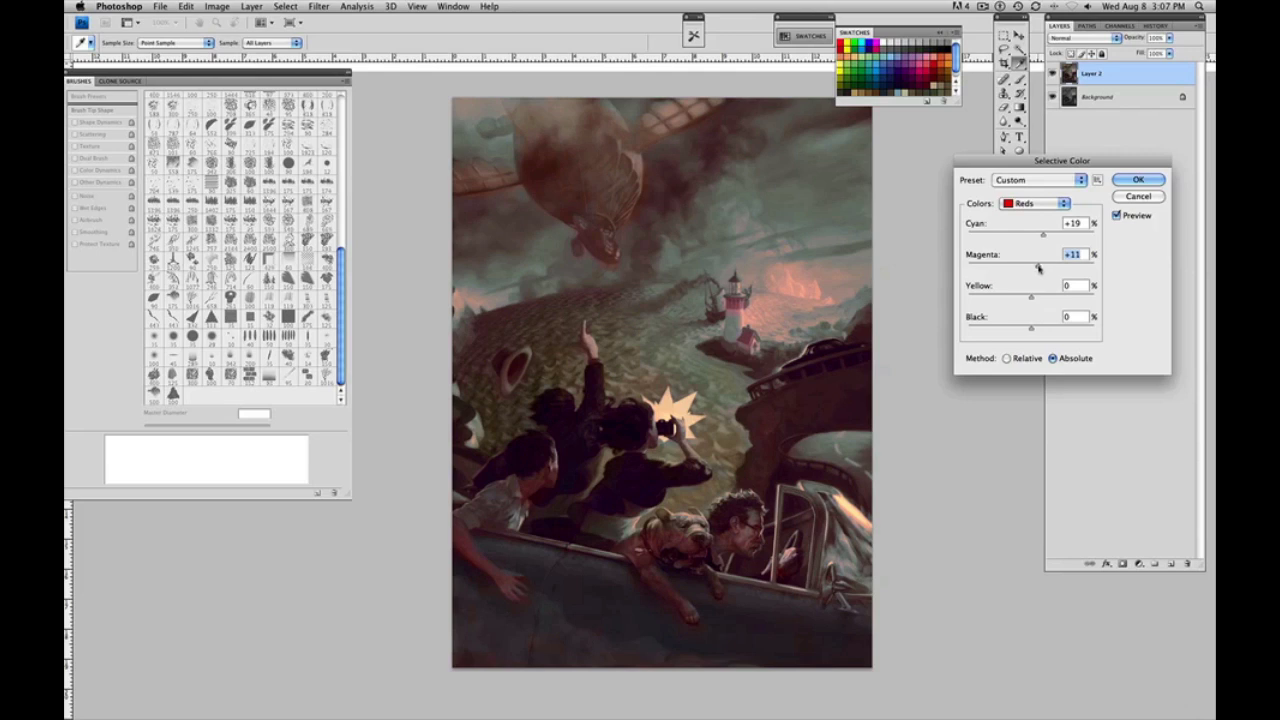
mouse_move(1040, 267)
left_mouse_down()
mouse_move(1053, 298)
mouse_move(1031, 271)
mouse_move(1045, 271)
mouse_move(1044, 237)
mouse_move(1022, 240)
mouse_move(1044, 242)
left_mouse_up()
- Switch the range to Yellows and set Yellow +28, Cyan +6
left_click(1045, 203)
left_click(1050, 214)
mouse_move(1031, 299)
left_mouse_down()
mouse_move(1053, 298)
mouse_move(1000, 306)
mouse_move(1046, 304)
mouse_move(1034, 270)
mouse_move(1050, 270)
mouse_move(1016, 277)
mouse_move(1039, 276)
left_mouse_up()
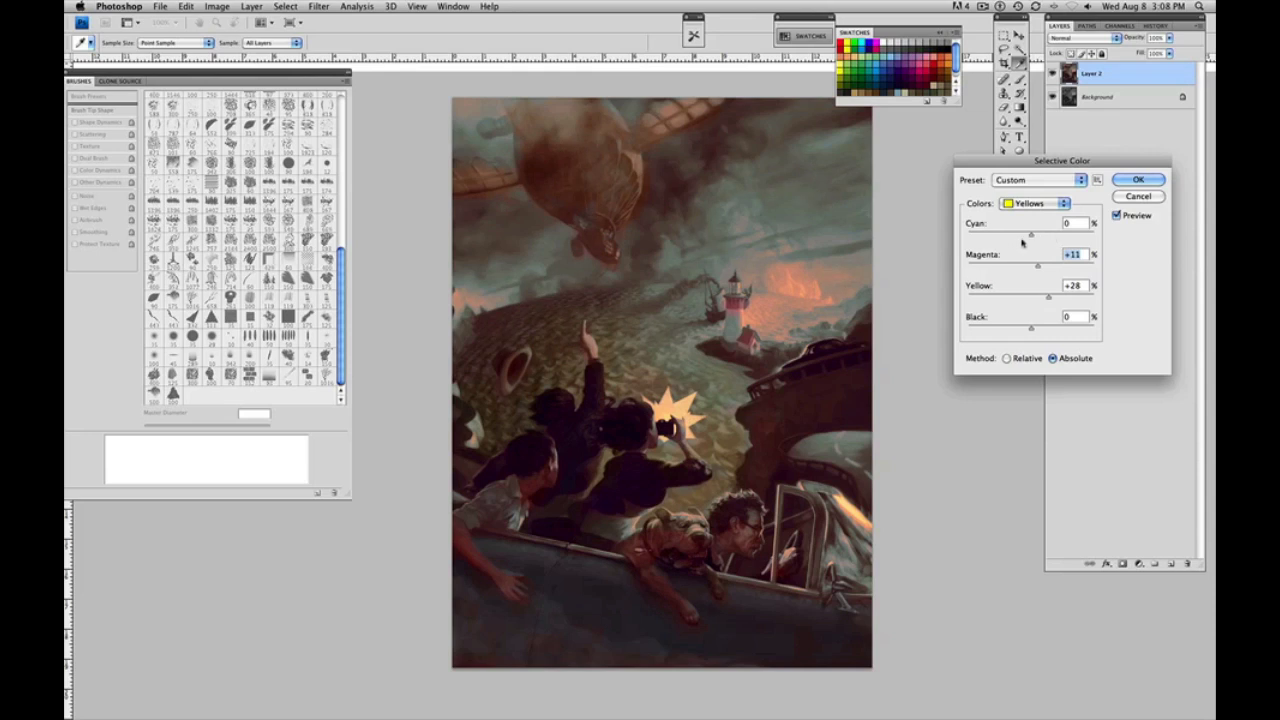
mouse_move(1033, 236)
left_mouse_down()
mouse_move(1011, 237)
mouse_move(1035, 237)
left_mouse_up()
- Reduce magenta in the Greens, then select the Whites range
left_click(1066, 204)
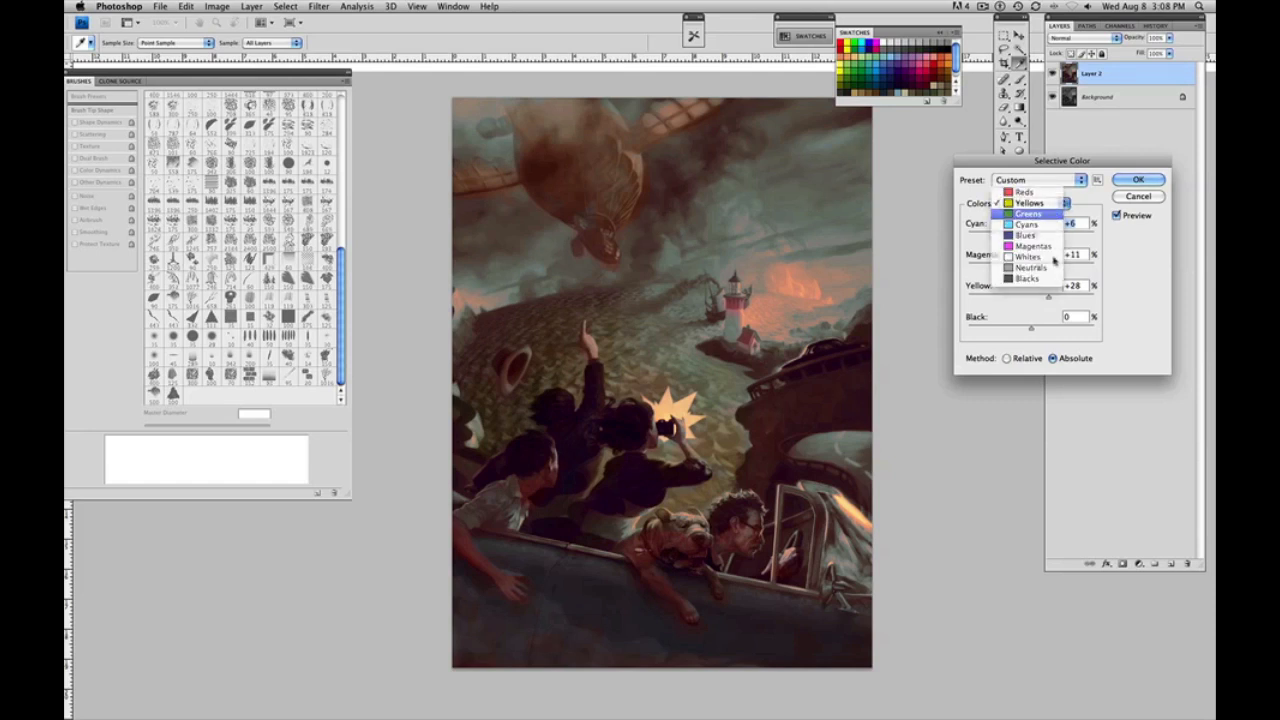
left_click(1052, 214)
mouse_move(1031, 267)
left_mouse_down()
mouse_move(1055, 269)
mouse_move(1015, 273)
mouse_move(1047, 272)
mouse_move(1026, 270)
mouse_move(1040, 256)
left_mouse_up()
left_click(1045, 204)
left_click(1036, 266)
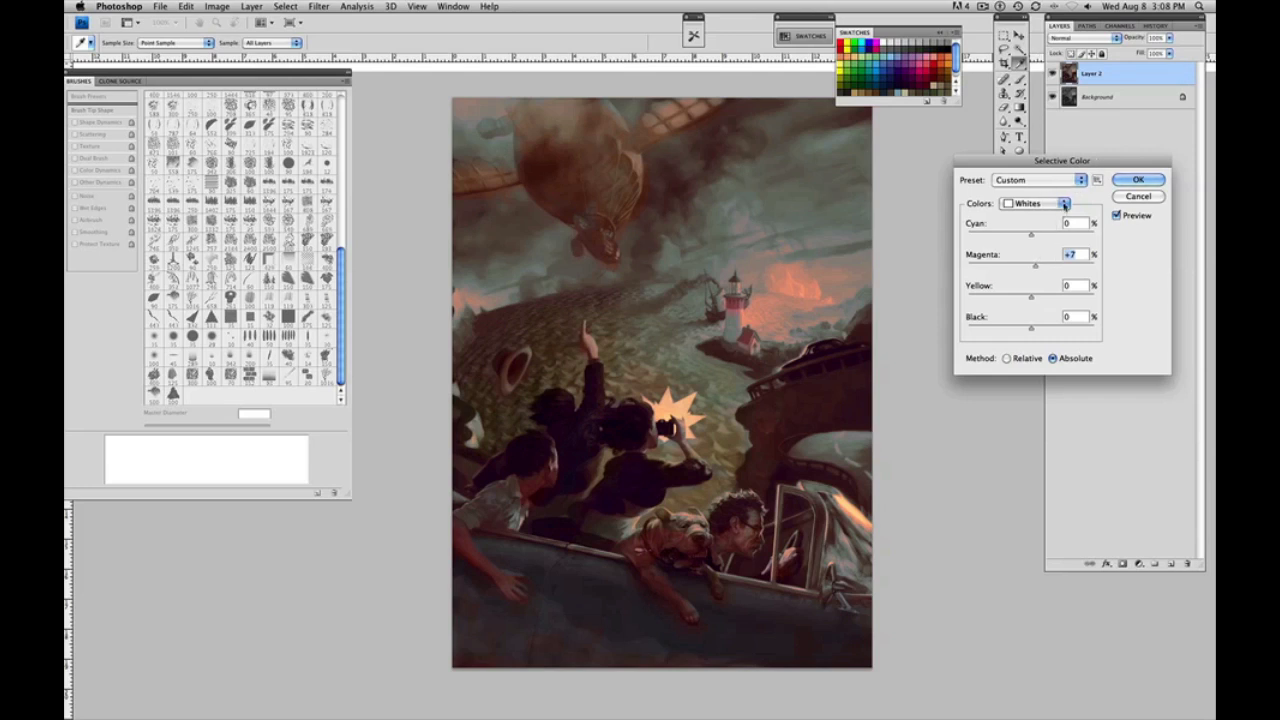
- Fine-tune the Neutrals' magenta and add yellow to warm them
left_click(1063, 203)
left_click(1030, 215)
left_click_drag(1031, 266, 1036, 268)
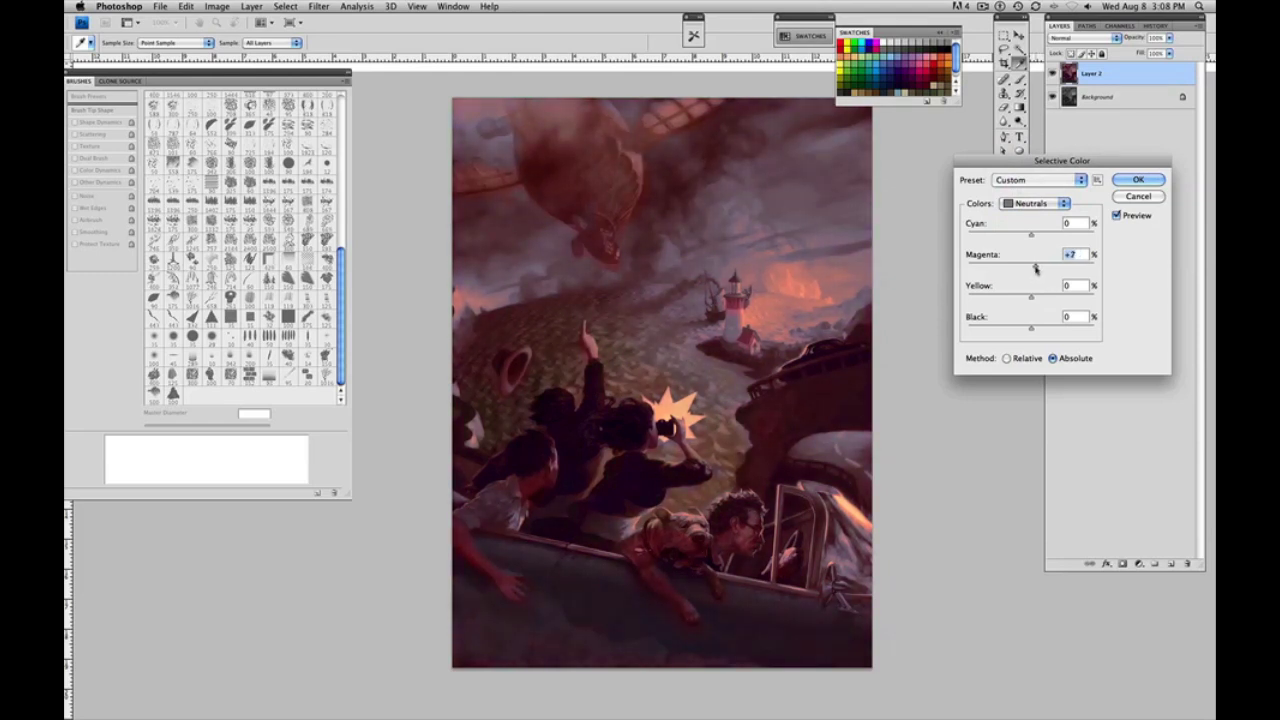
left_click_drag(1035, 268, 1033, 271)
left_click_drag(1031, 298, 1036, 299)
- Remove yellow from the Blacks and apply the Selective Color correction
left_click(1066, 204)
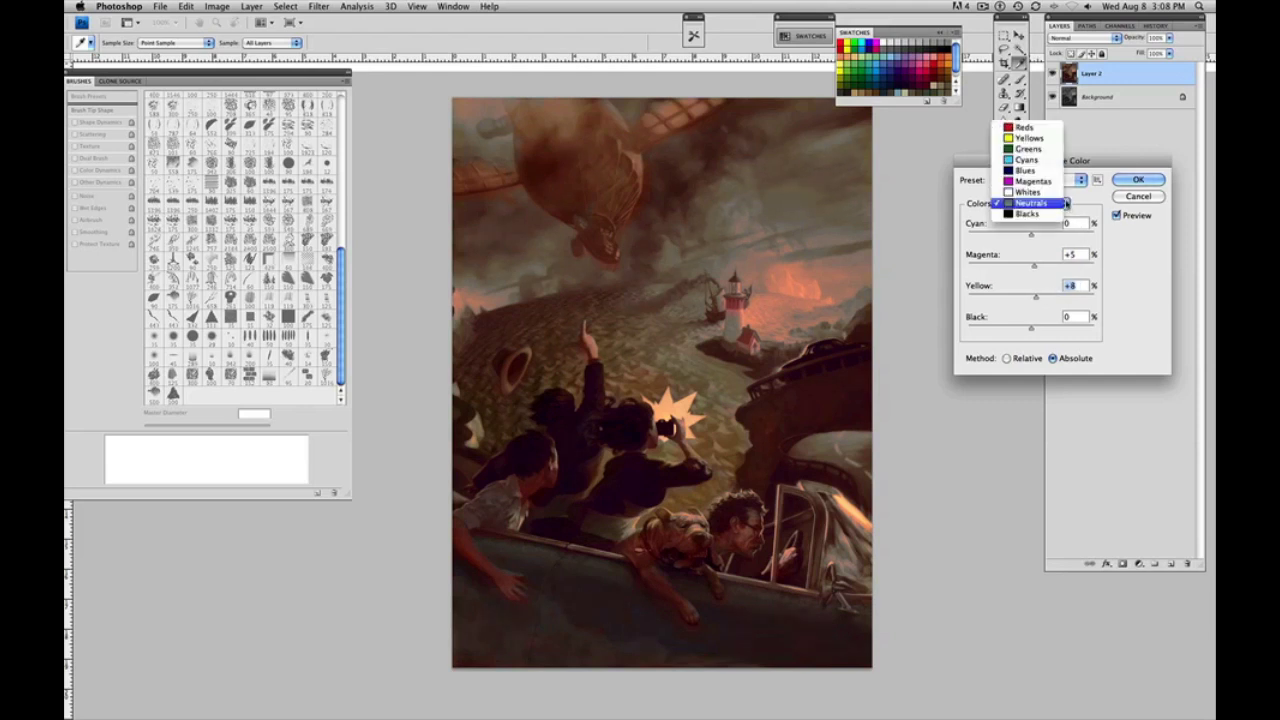
left_click(1050, 215)
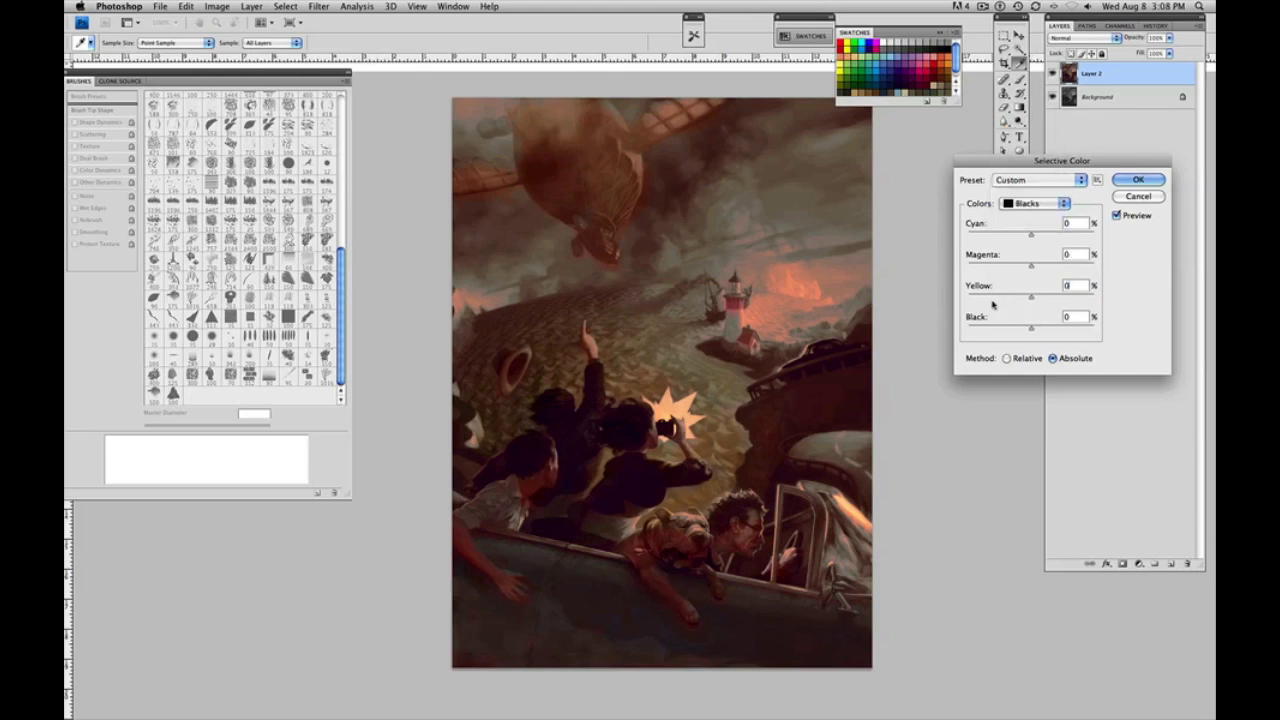
mouse_move(1031, 297)
left_mouse_down()
mouse_move(1006, 300)
mouse_move(1039, 300)
mouse_move(1029, 237)
mouse_move(1031, 297)
left_mouse_up()
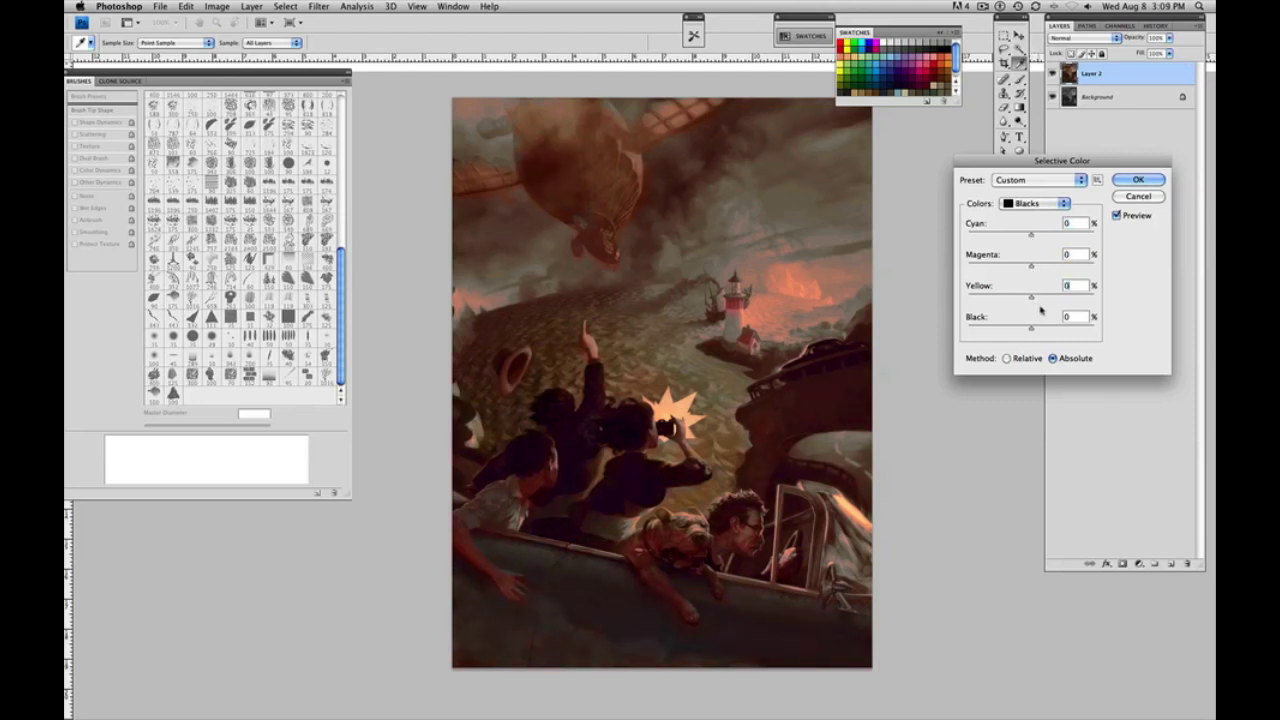
left_click(1142, 182)
key("b")
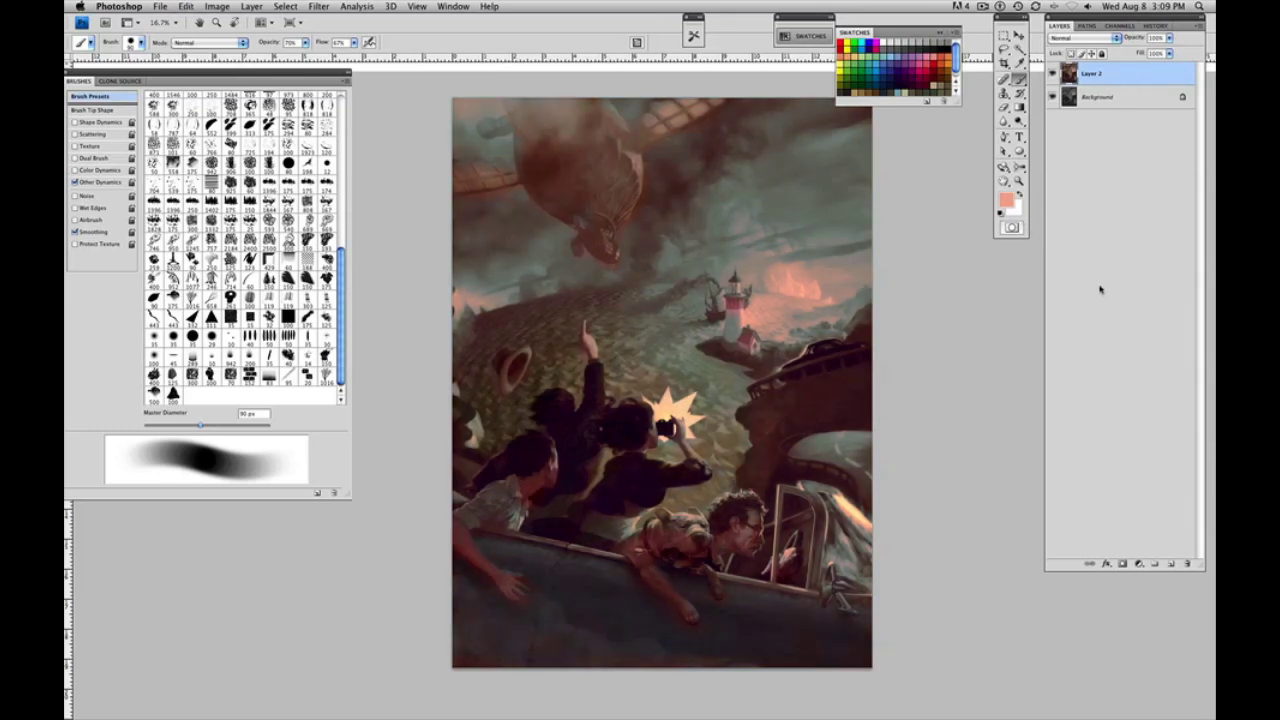
- Add new Layer 3 and fill it with solid orange #b57e07 via Edit > Fill
left_click(1171, 563)
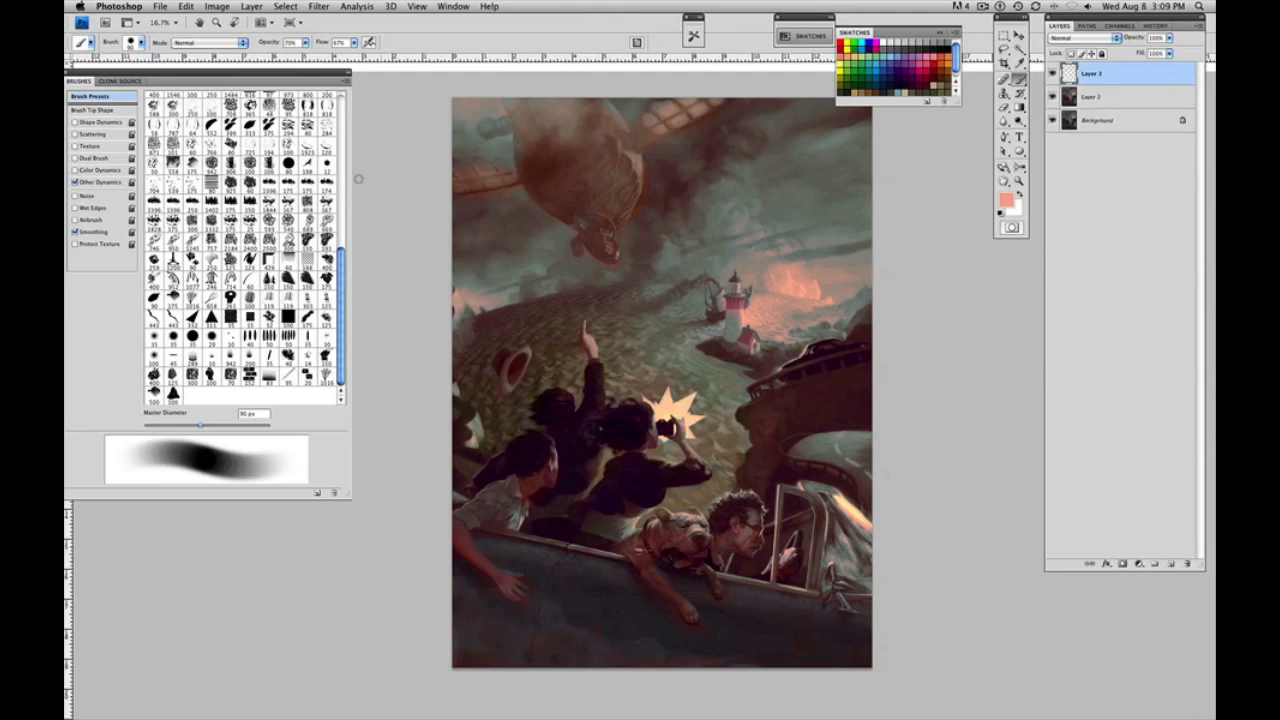
left_click(217, 7)
mouse_move(160, 7)
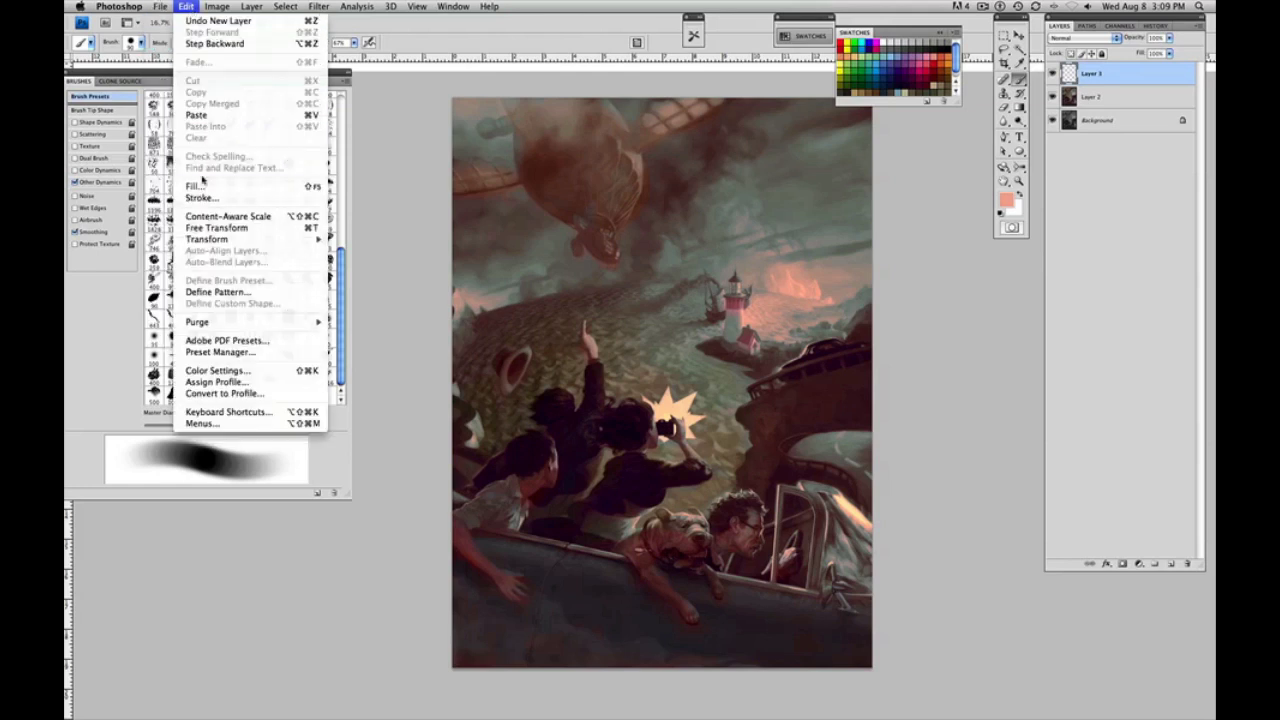
left_click(202, 186)
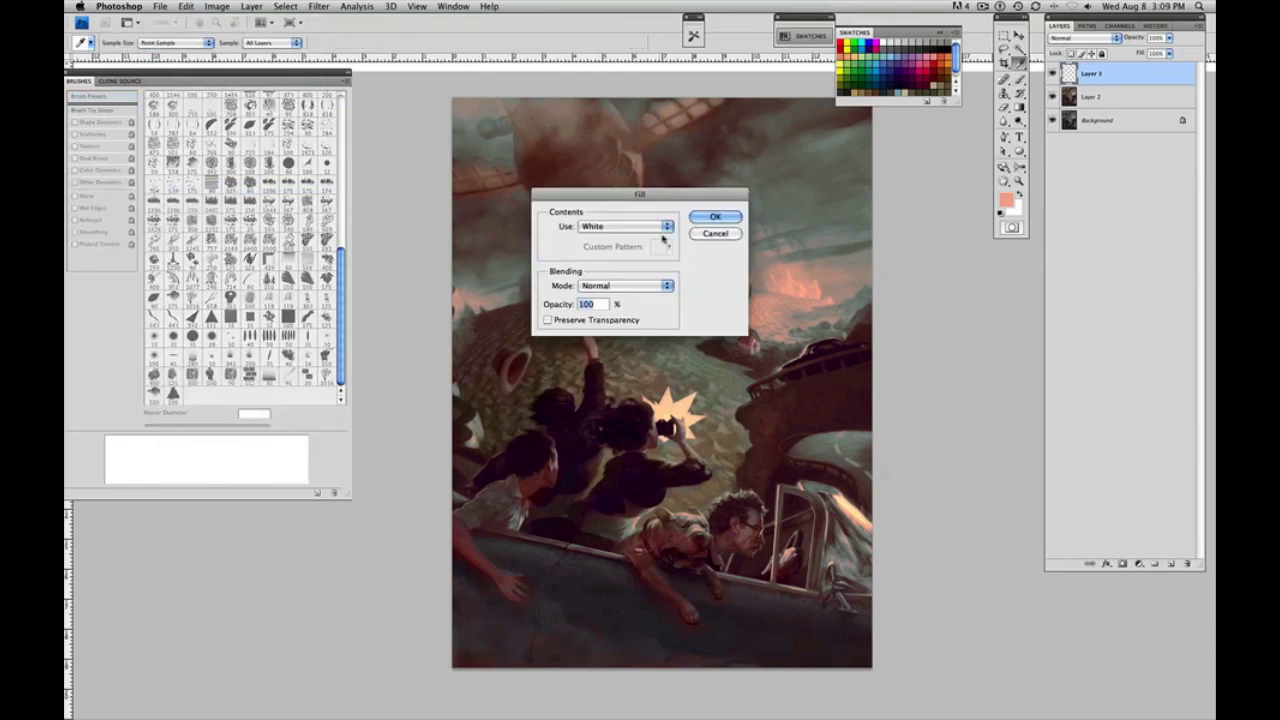
left_click(665, 227)
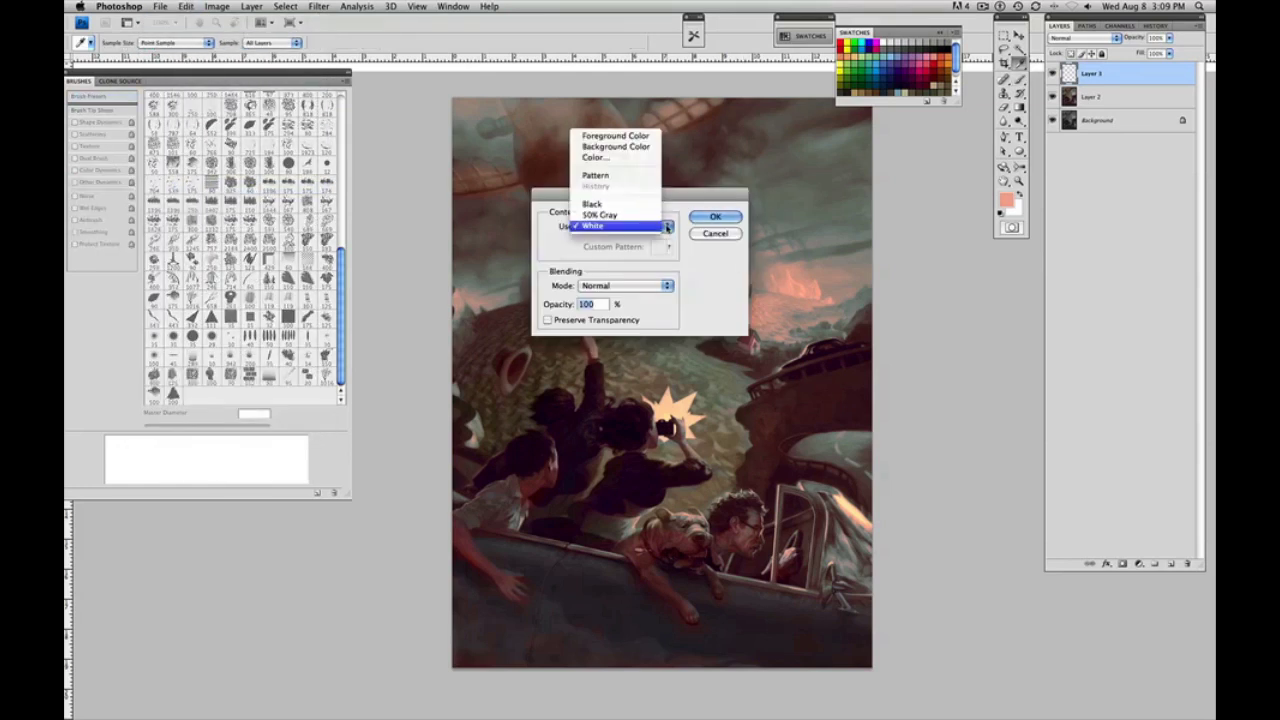
left_click(648, 158)
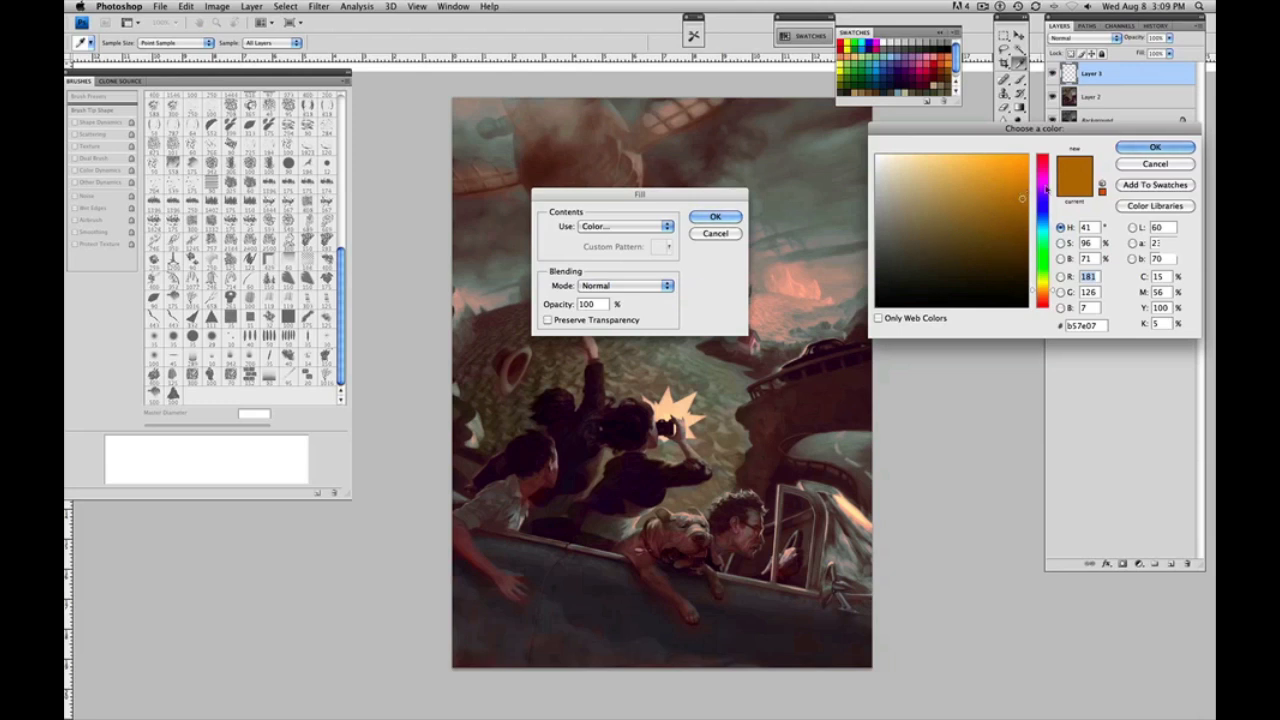
left_click(1155, 148)
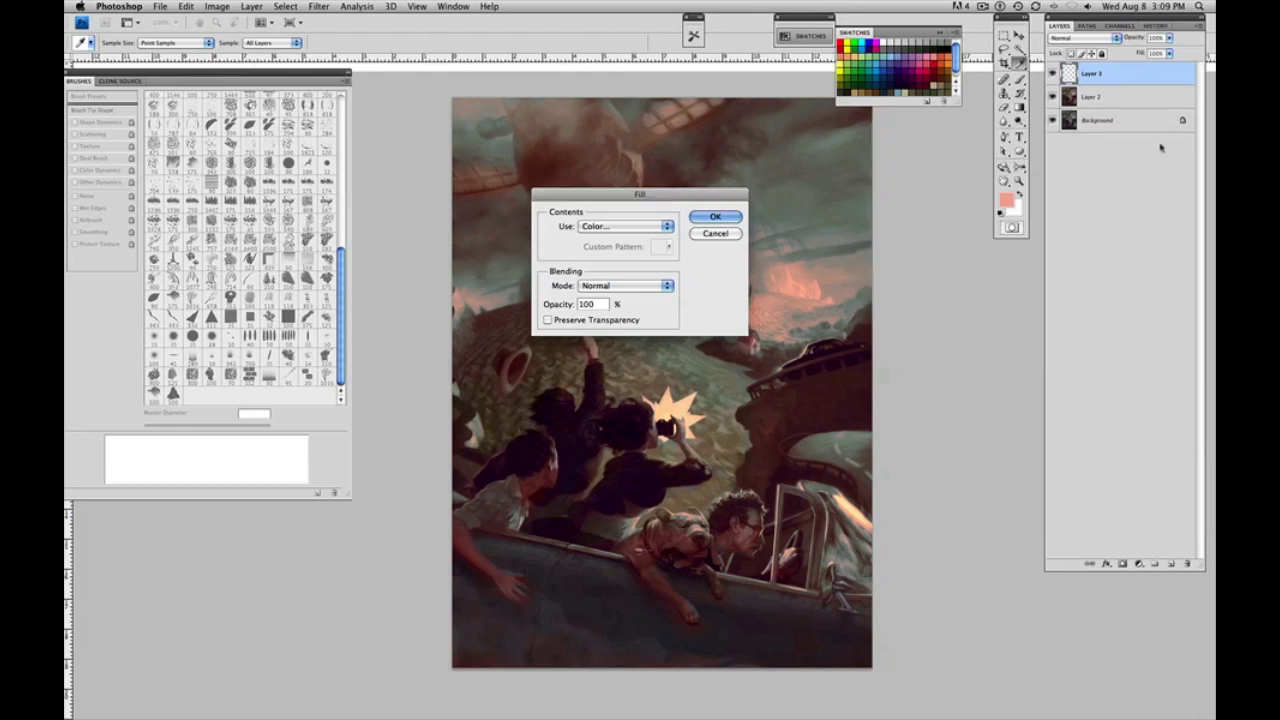
left_click(714, 221)
- Try the orange layer in Multiply at 62% opacity, then Overlay at 50%
key("b")
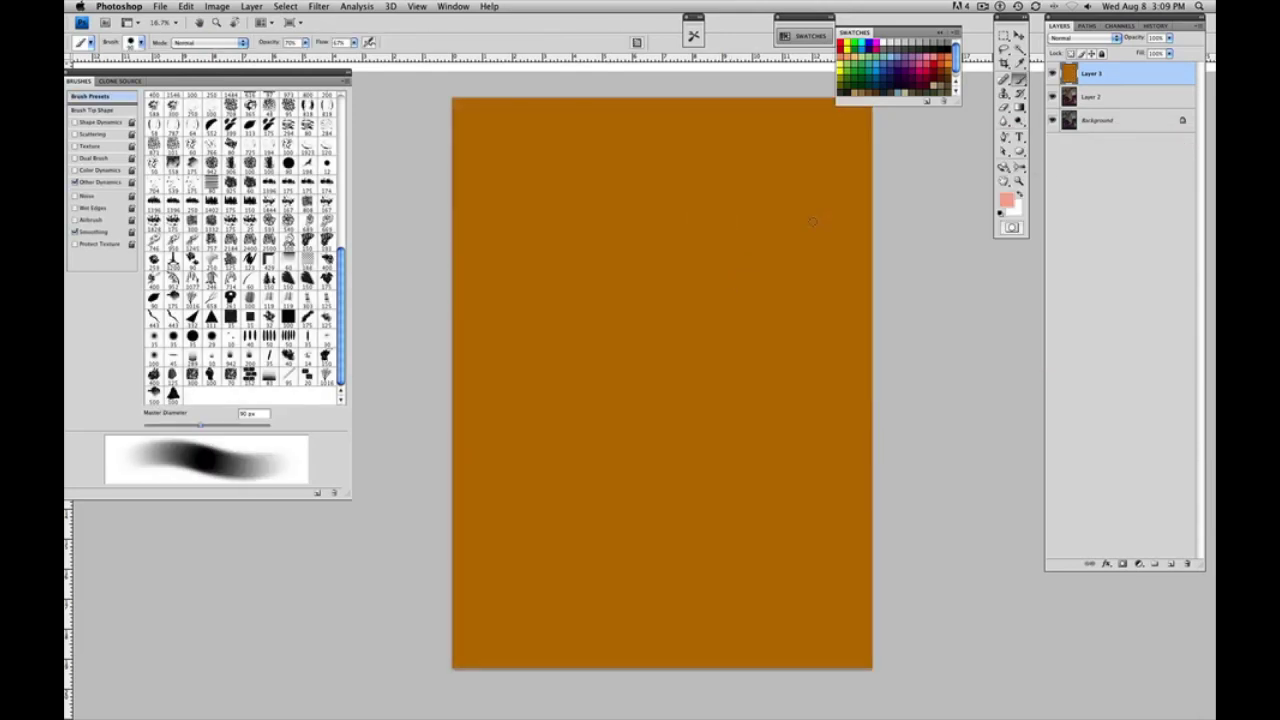
left_click(1116, 38)
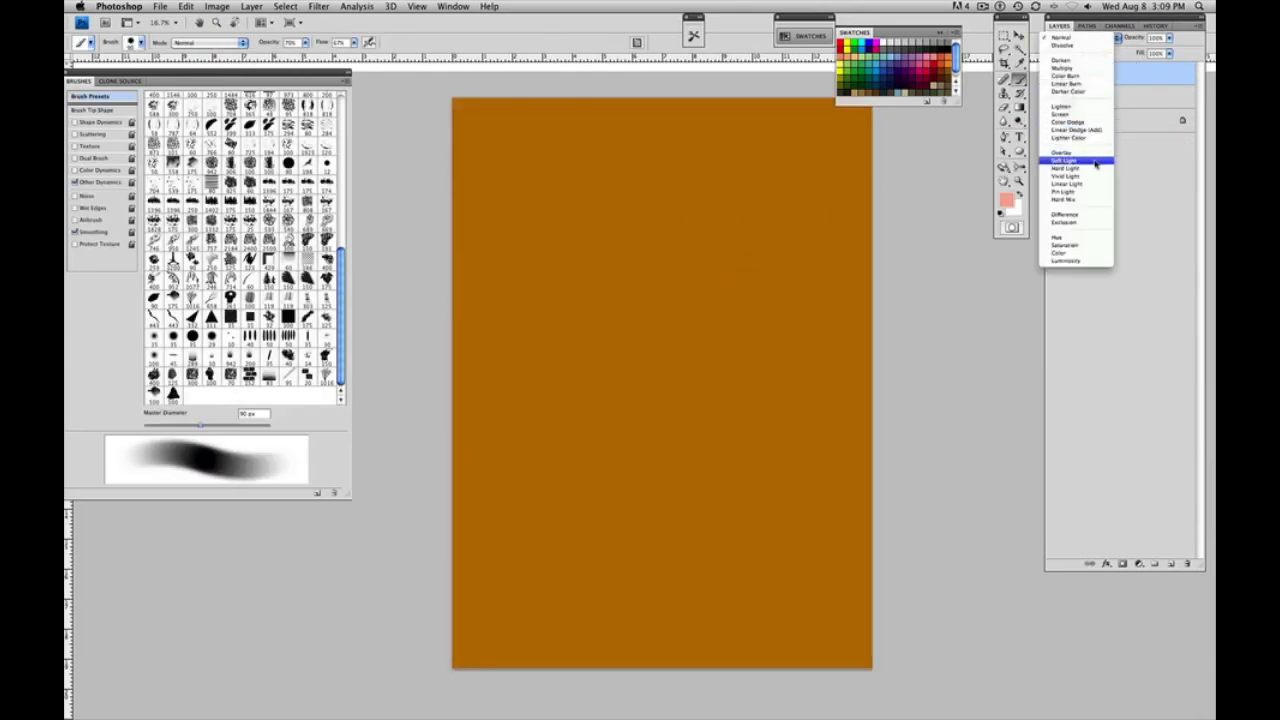
left_click(1096, 68)
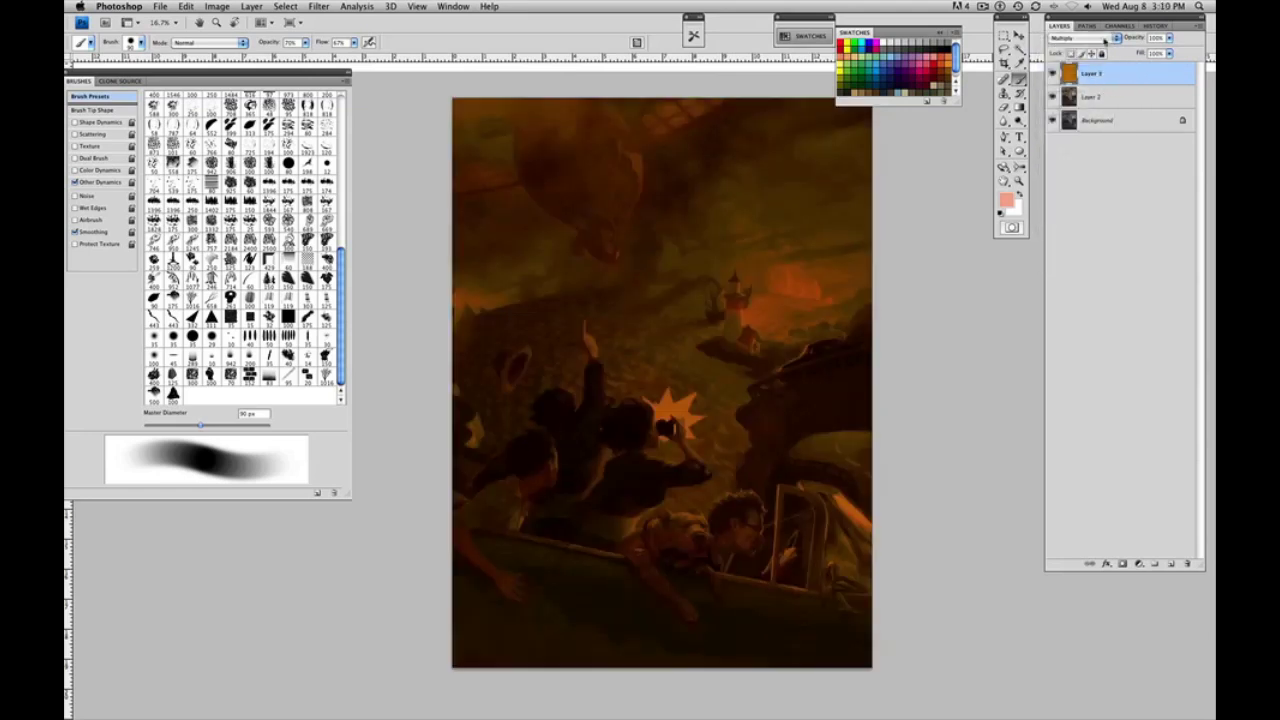
left_click(1169, 38)
mouse_move(1163, 50)
left_mouse_down()
mouse_move(1149, 62)
mouse_move(1180, 62)
left_mouse_up()
left_click(1100, 37)
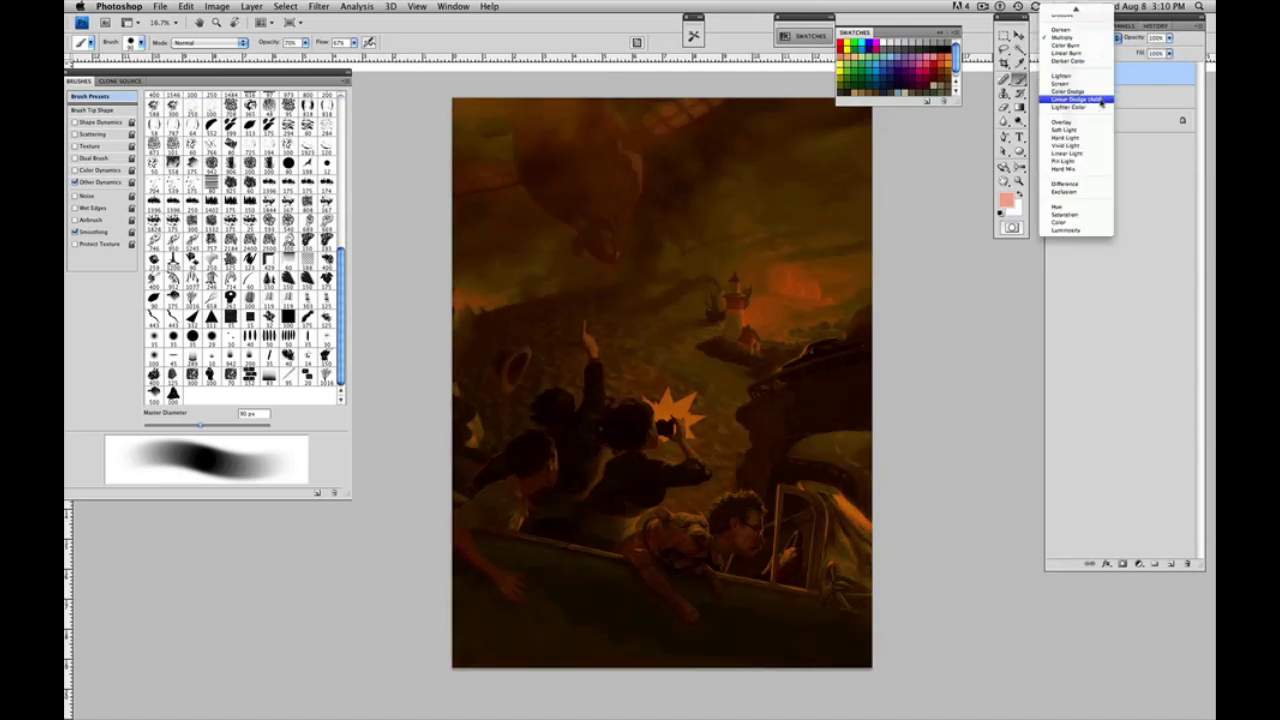
left_click(1096, 125)
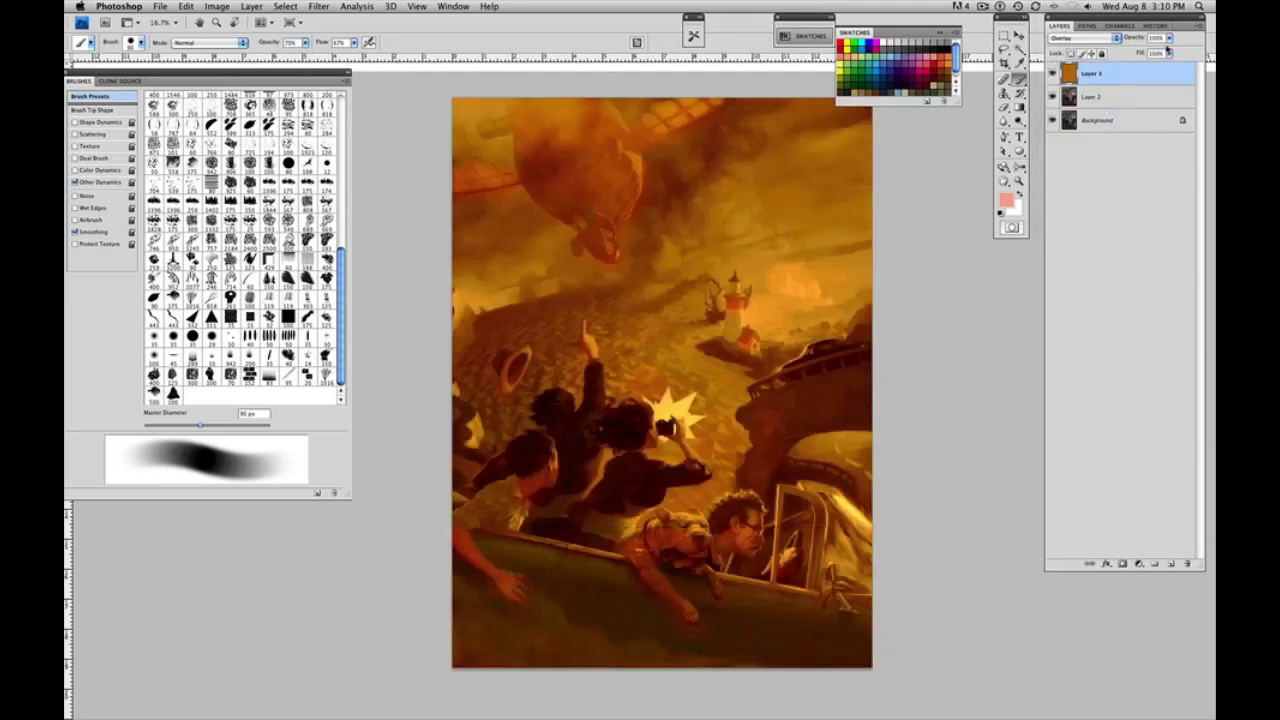
left_click(1170, 38)
left_click_drag(1168, 50, 1147, 62)
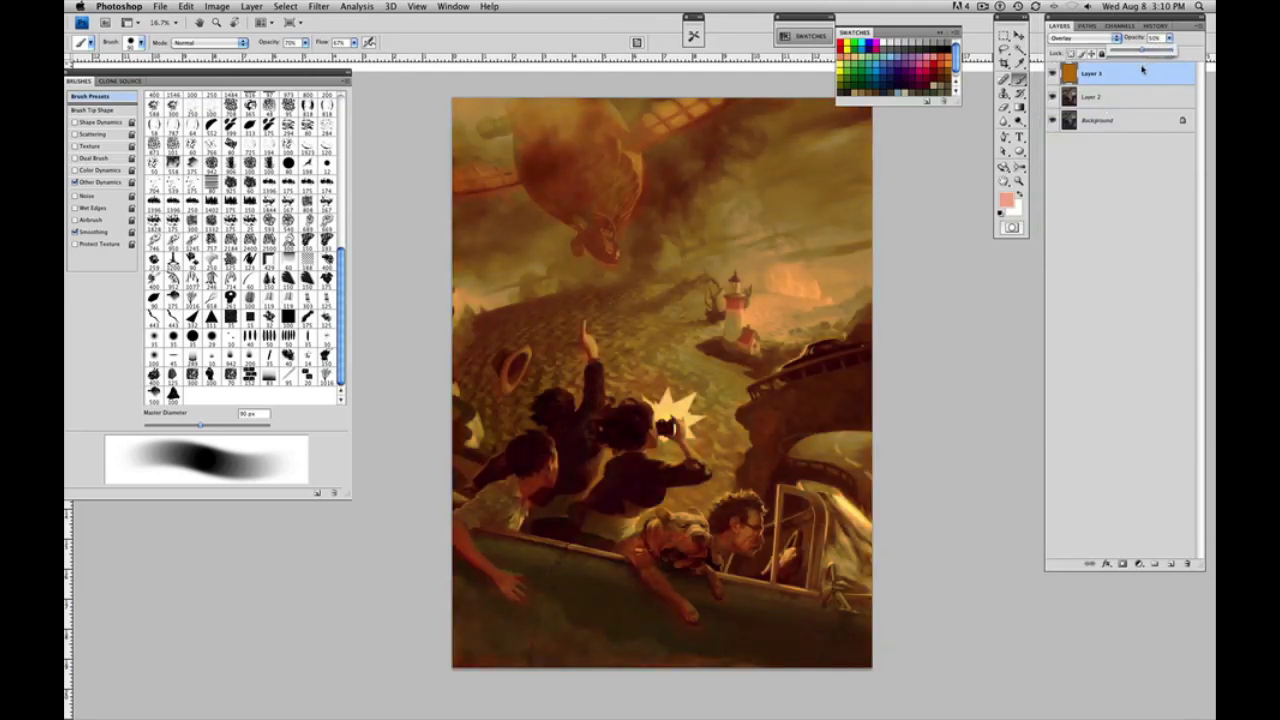
- Test Soft Light at about 86% opacity before returning to Overlay
left_click(1085, 37)
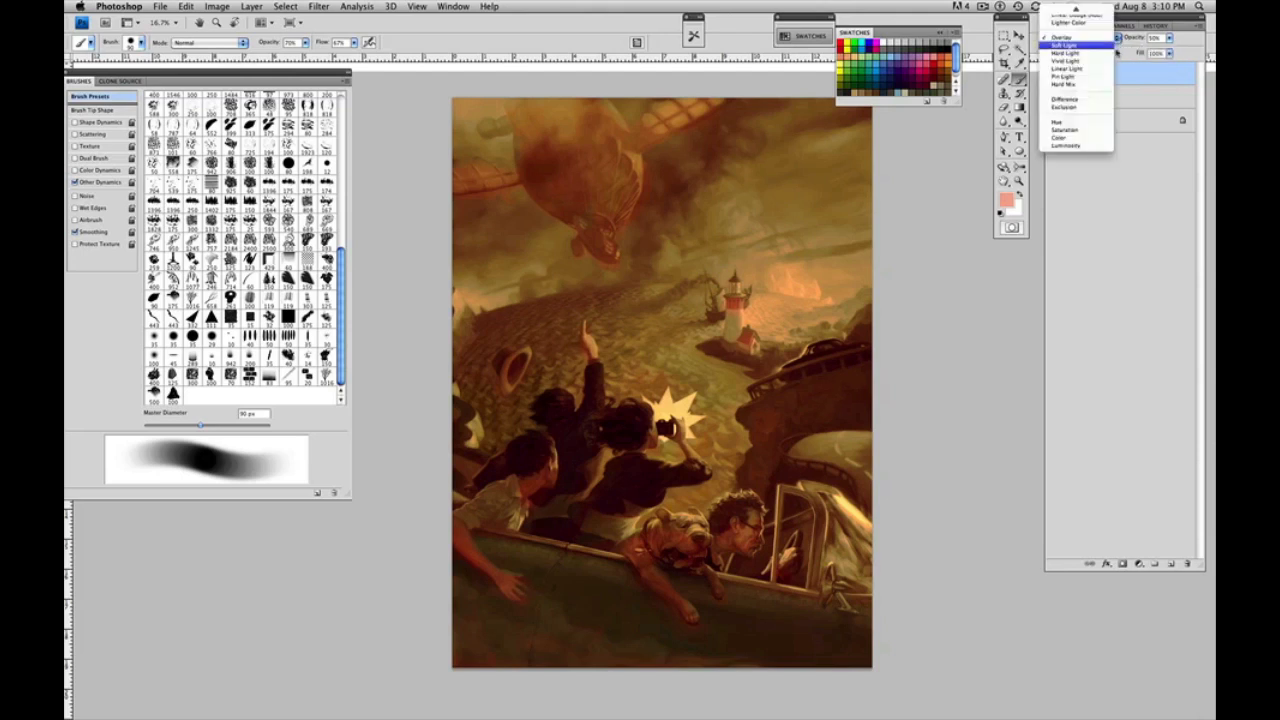
left_click(1102, 49)
left_click(1169, 38)
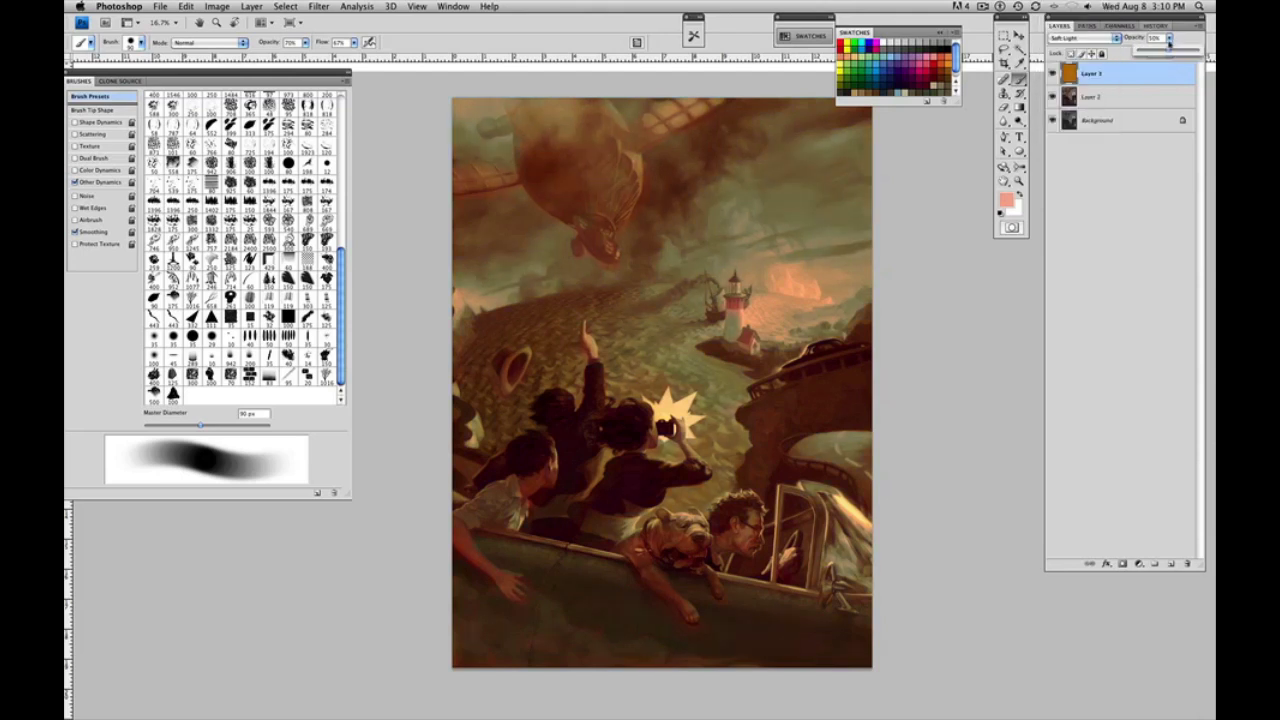
left_click_drag(1175, 54, 1178, 53)
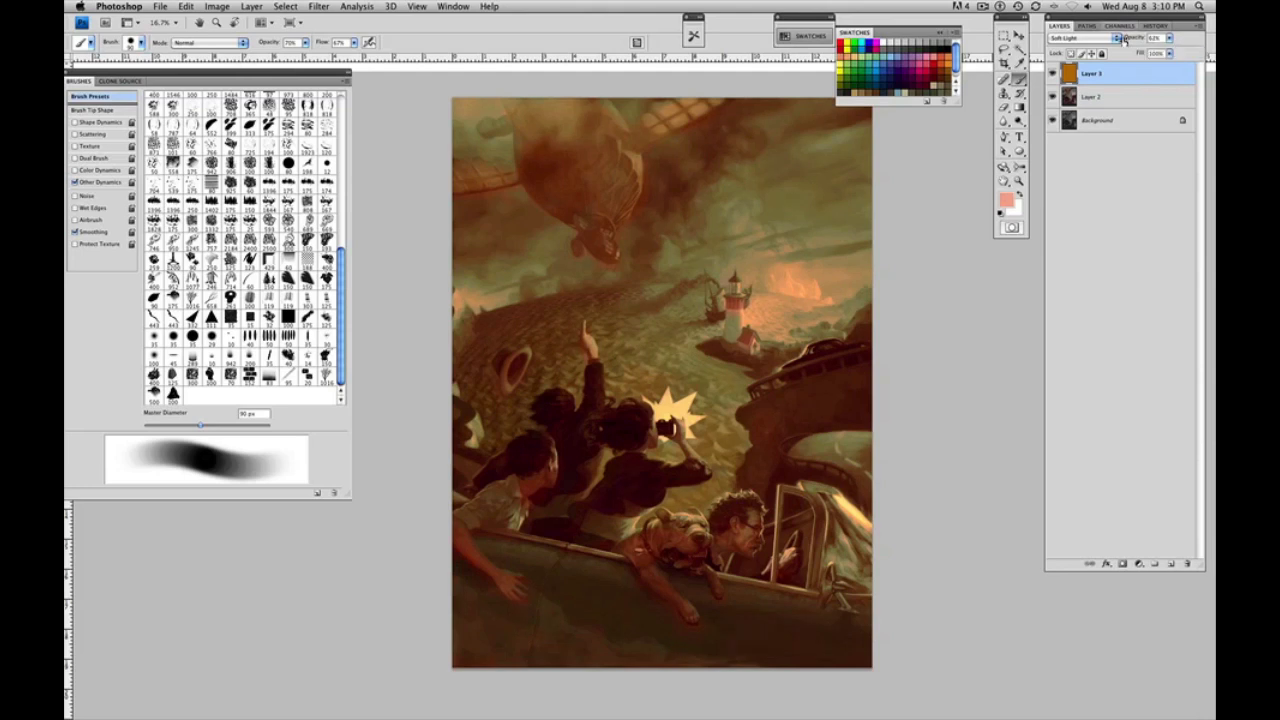
left_click(1085, 37)
left_click(1095, 28)
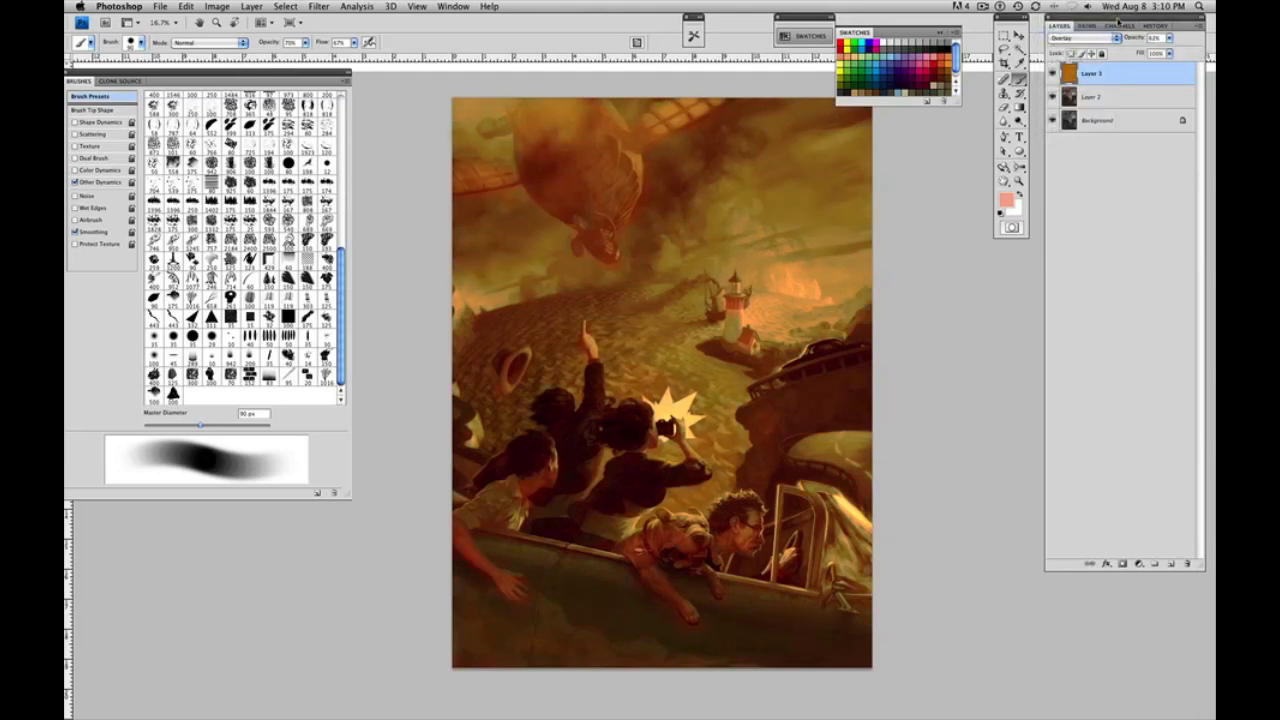
- Compare Soft Light at about 52%, then settle on Overlay at about 22% opacity
left_click(1117, 39)
left_click(1105, 46)
left_click_drag(1170, 38, 1151, 68)
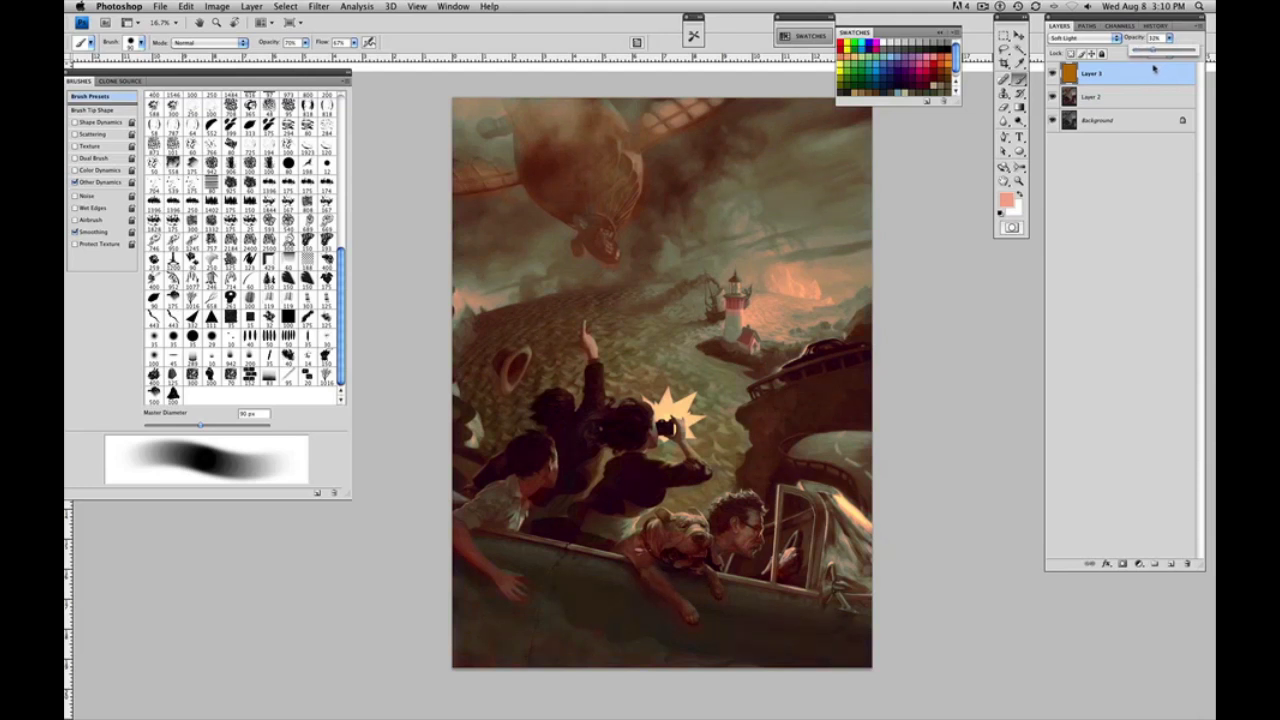
left_click(1115, 39)
left_click(1110, 26)
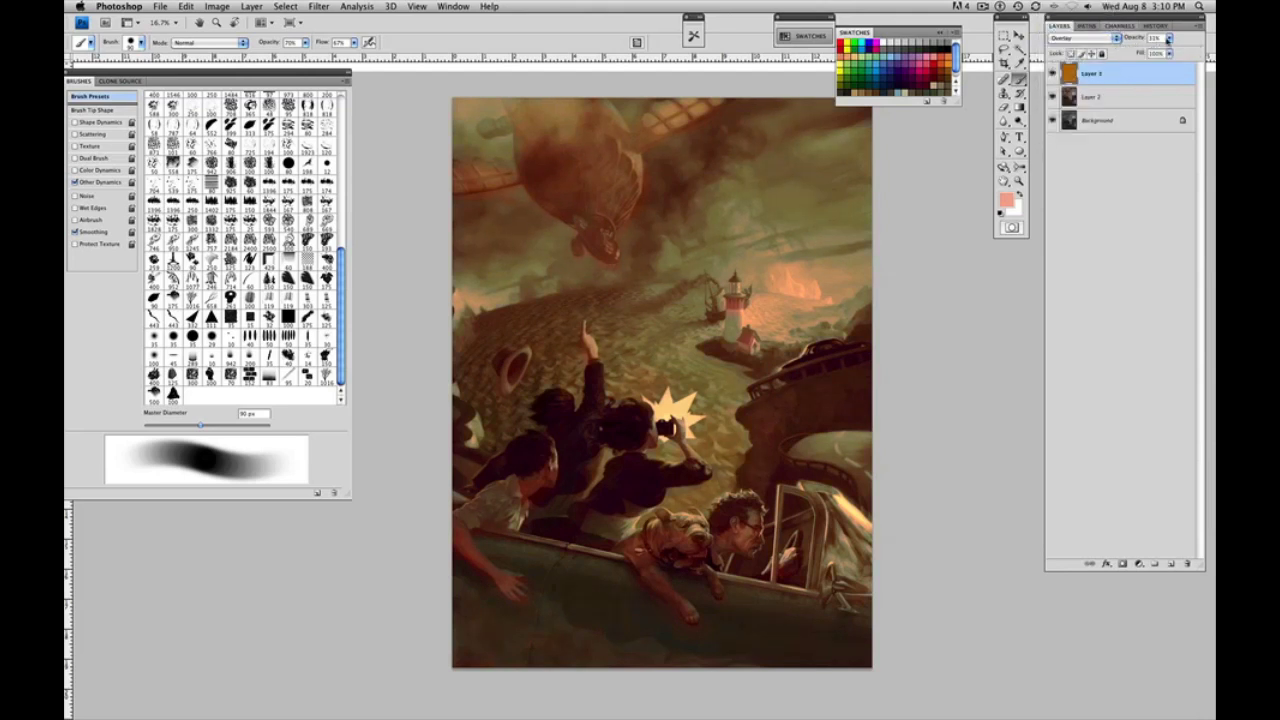
left_click(1170, 38)
left_click_drag(1157, 51, 1153, 53)
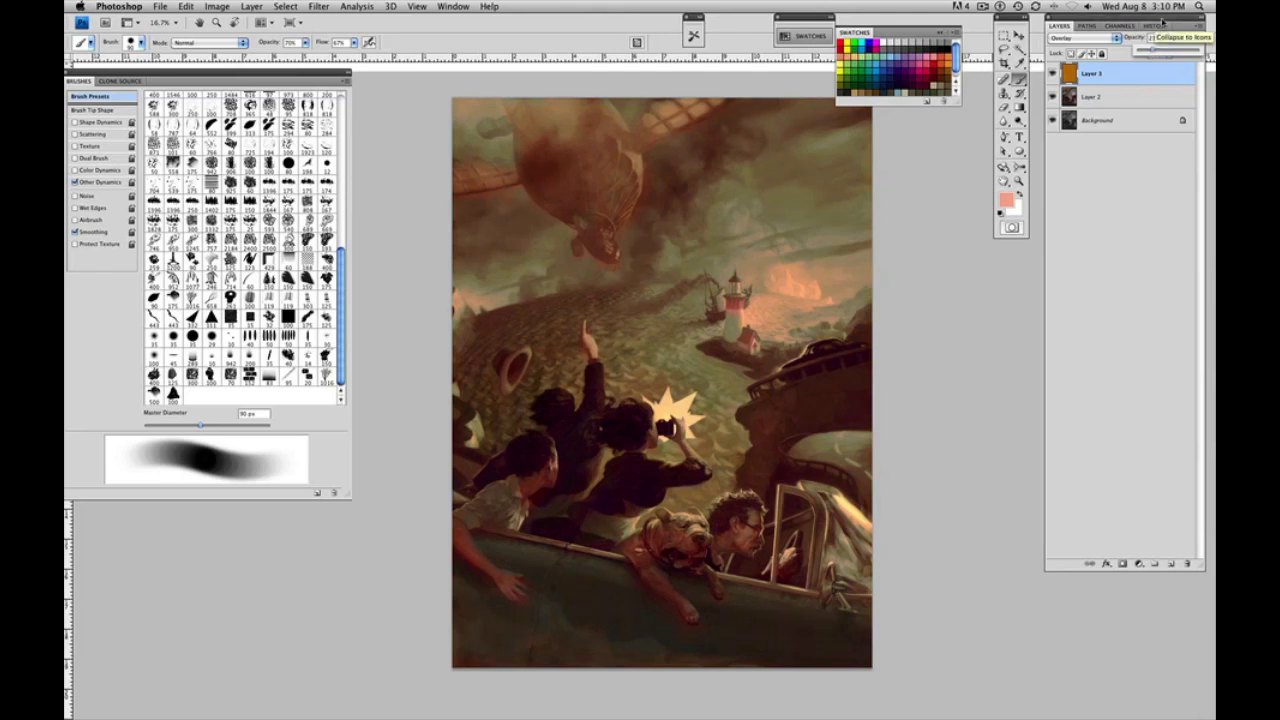
- Set Hue/Saturation on Layer 3 to Hue +1, Saturation -21, Lightness -3
left_click(217, 6)
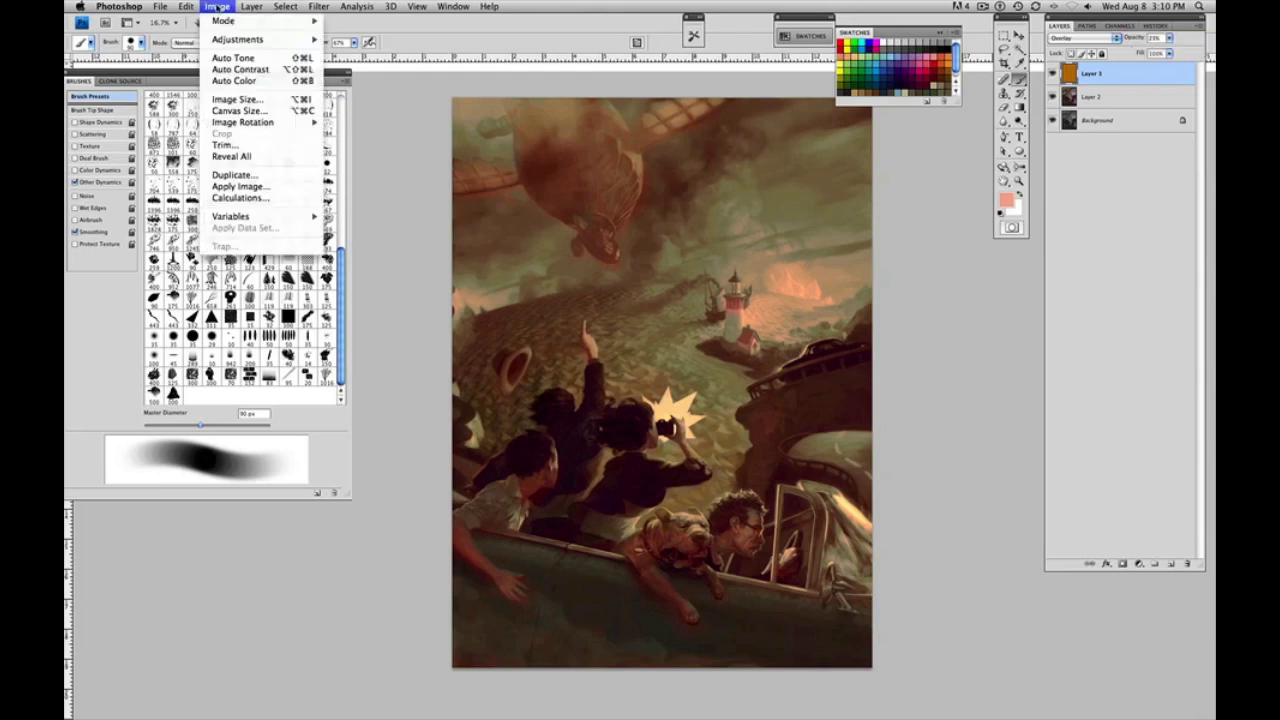
mouse_move(230, 40)
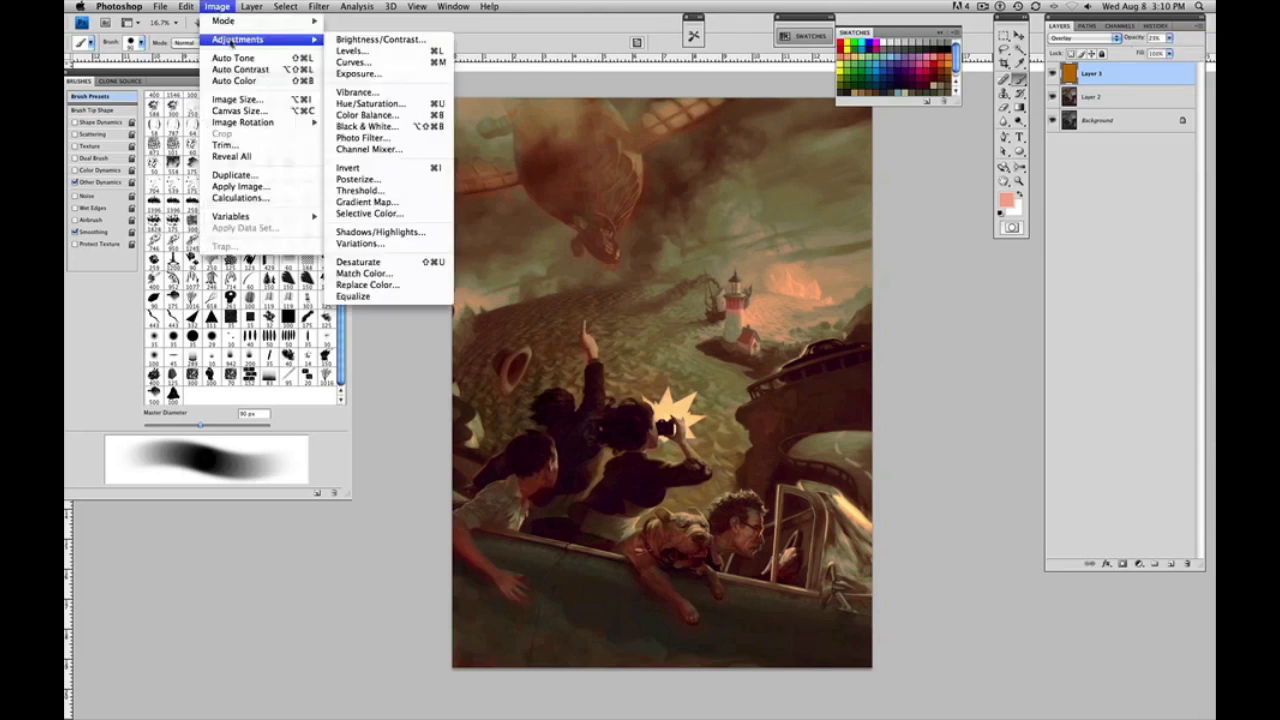
left_click(370, 103)
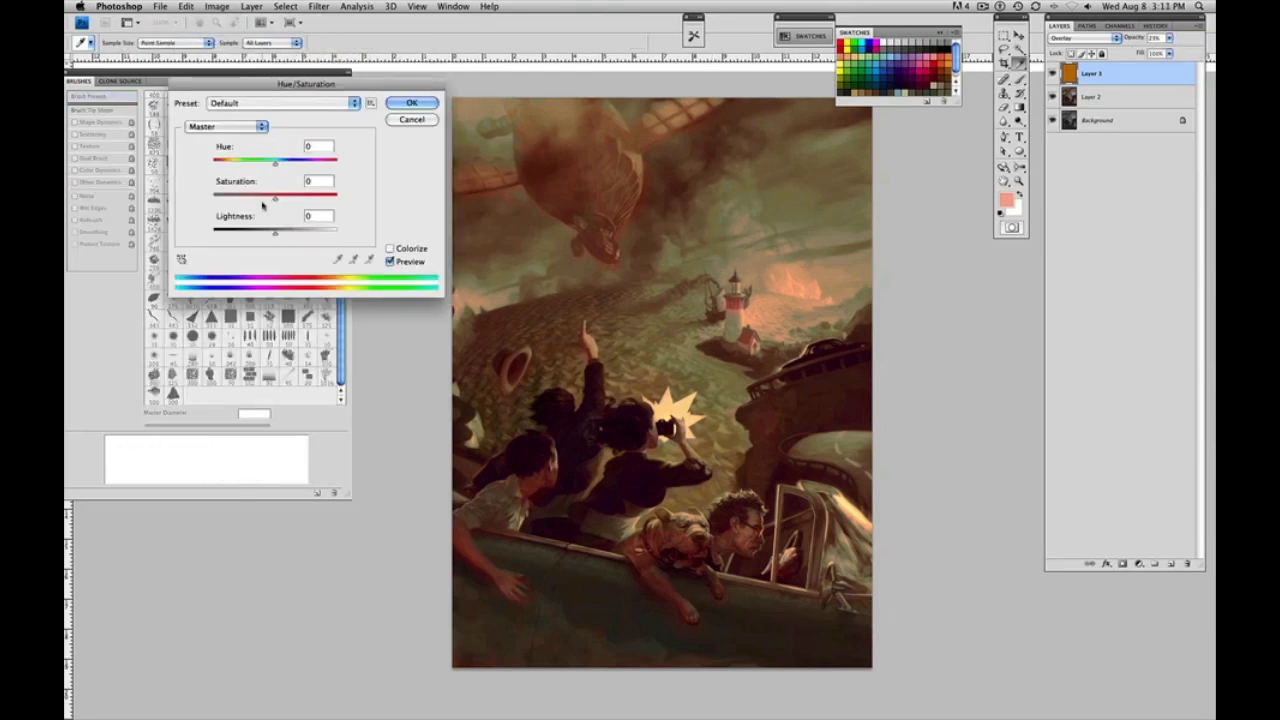
mouse_move(275, 200)
left_mouse_down()
mouse_move(248, 200)
mouse_move(334, 212)
mouse_move(273, 218)
mouse_move(305, 216)
mouse_move(284, 218)
left_mouse_up()
left_click_drag(277, 166, 298, 236)
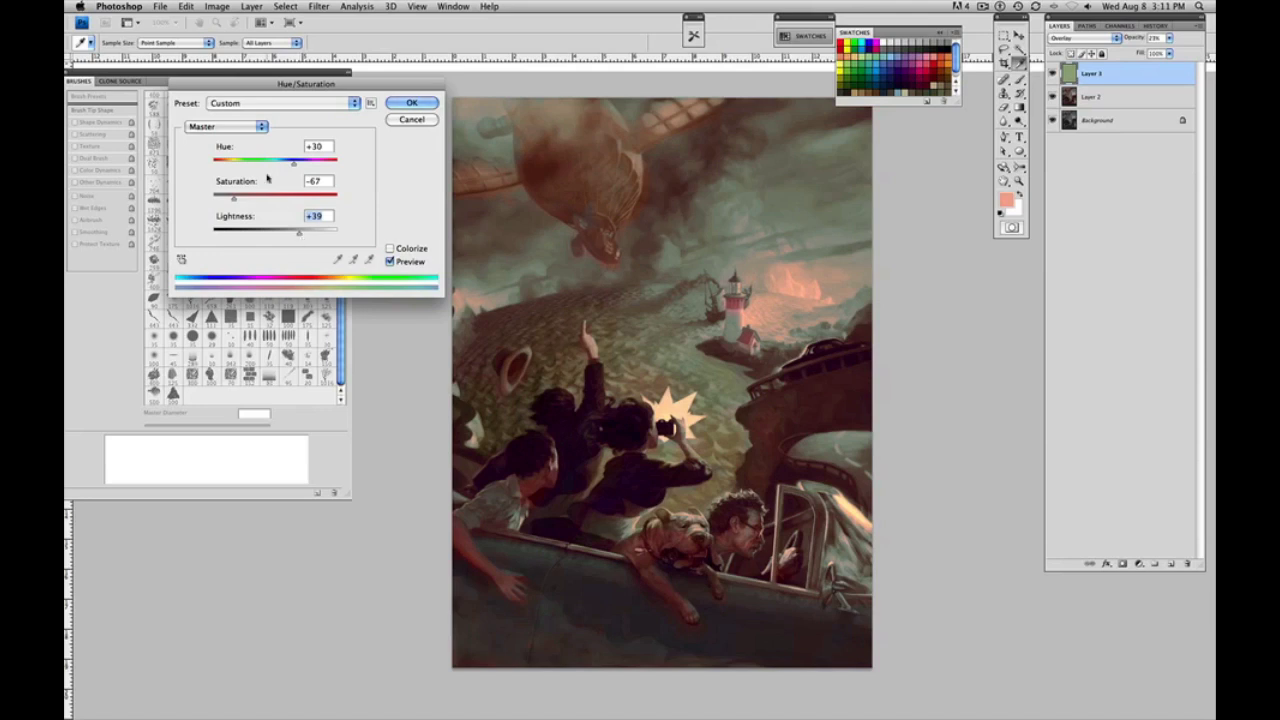
left_click_drag(293, 163, 266, 234)
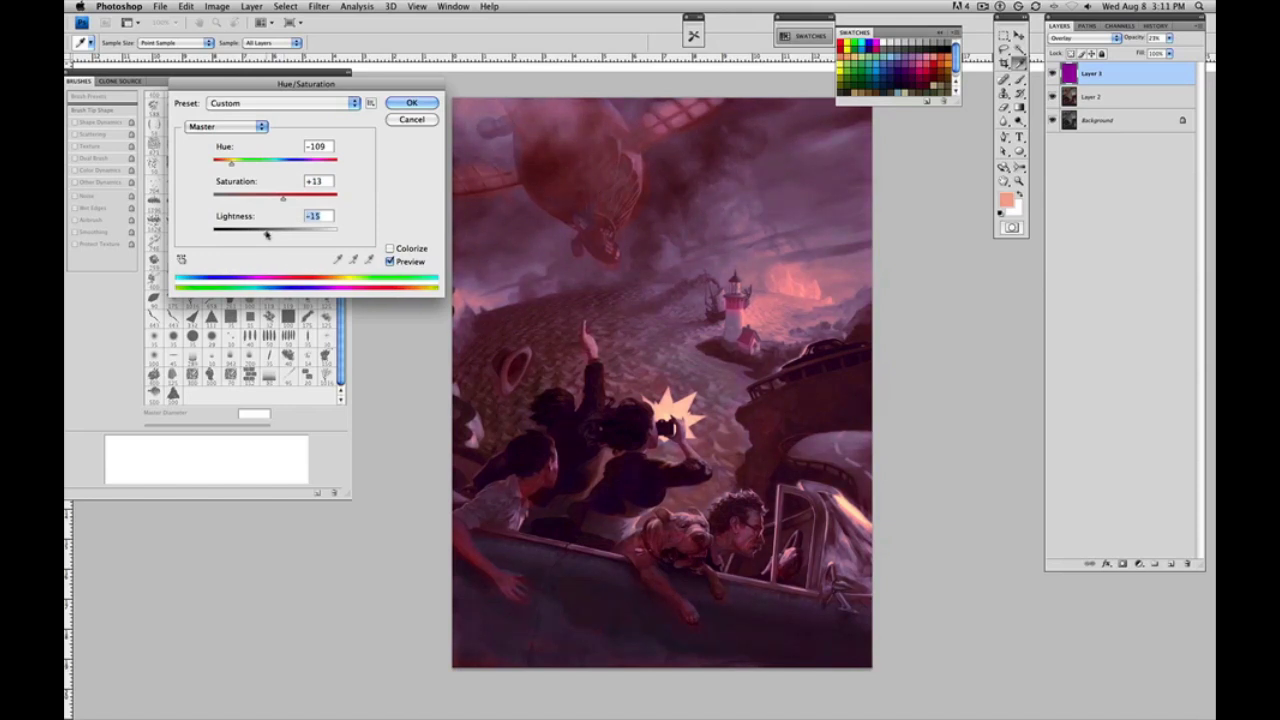
mouse_move(266, 234)
left_mouse_down()
mouse_move(278, 197)
mouse_move(247, 165)
mouse_move(277, 167)
mouse_move(263, 200)
mouse_move(246, 201)
mouse_move(262, 200)
mouse_move(273, 234)
left_mouse_up()
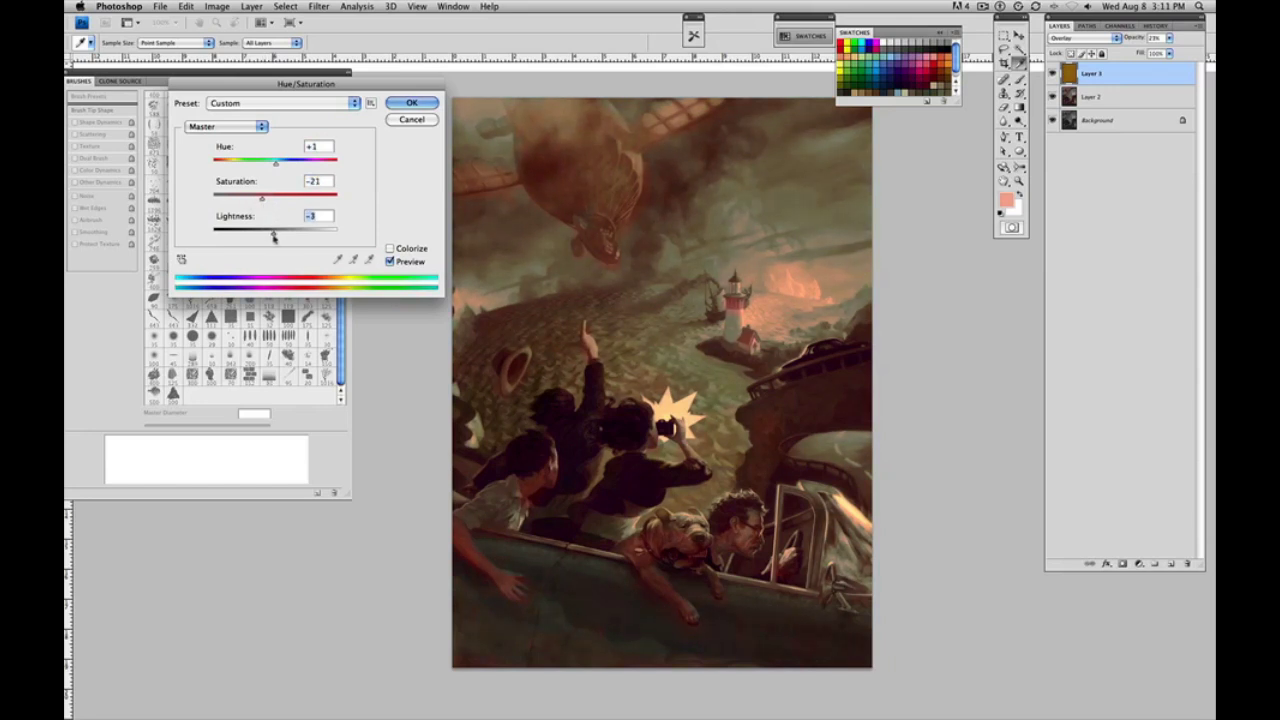
left_click(411, 103)
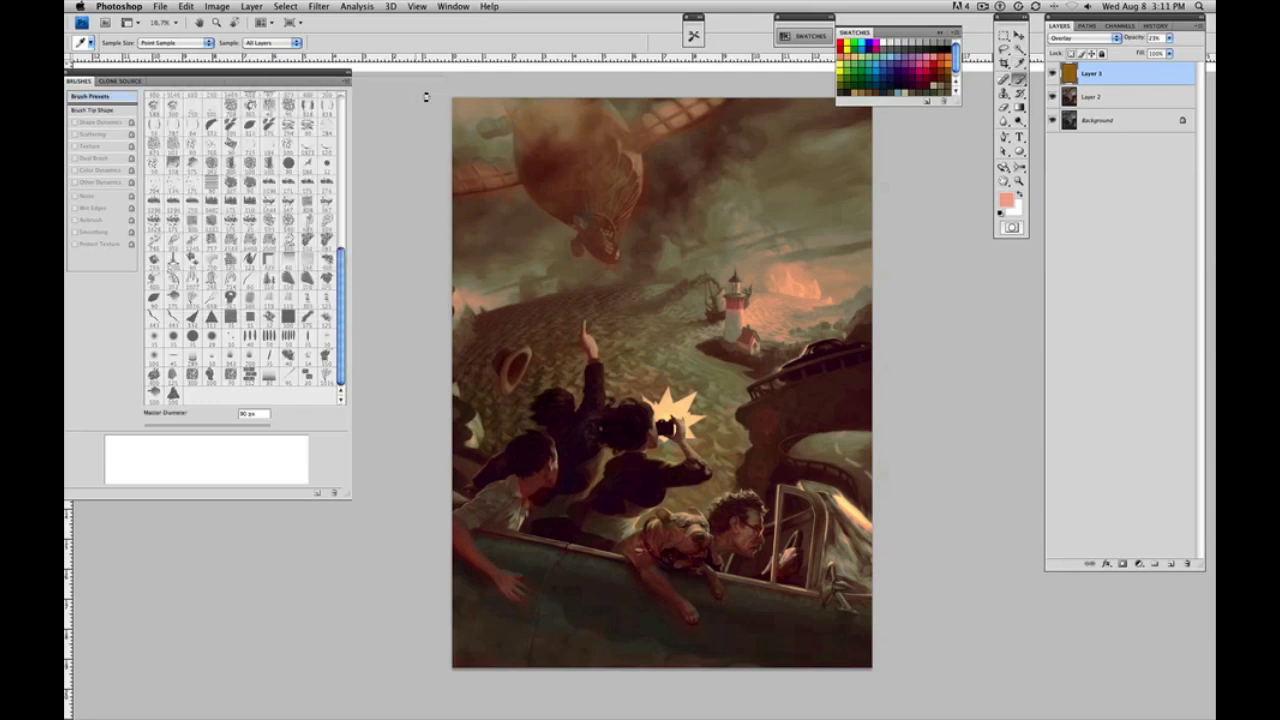